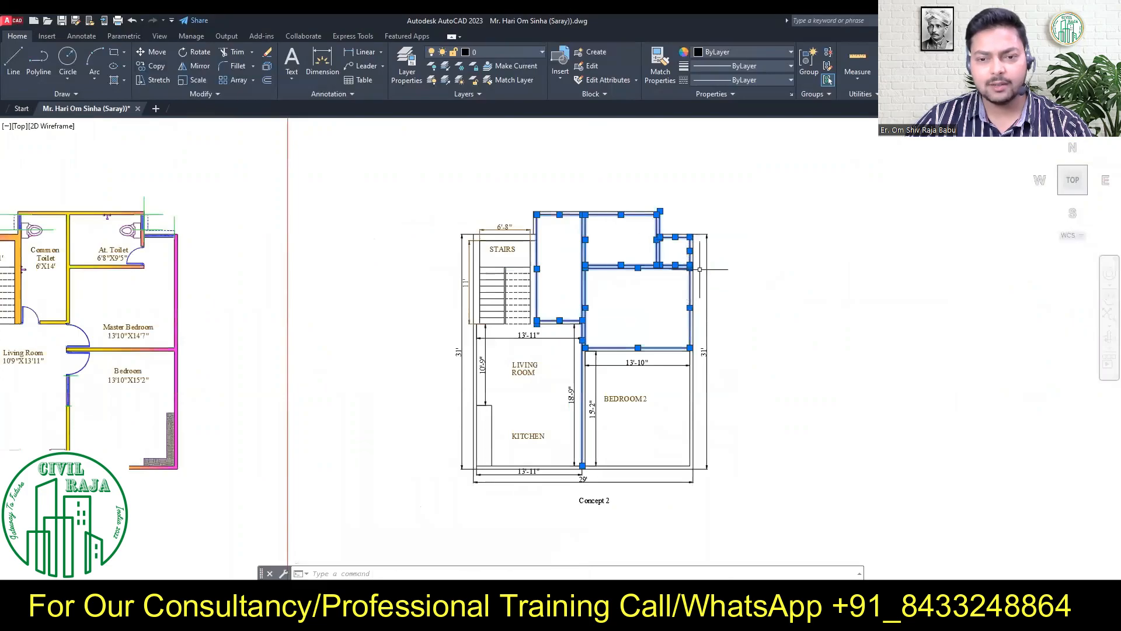
click(15, 64)
click(358, 335)
scroll(357, 499, down, 1)
key(Escape)
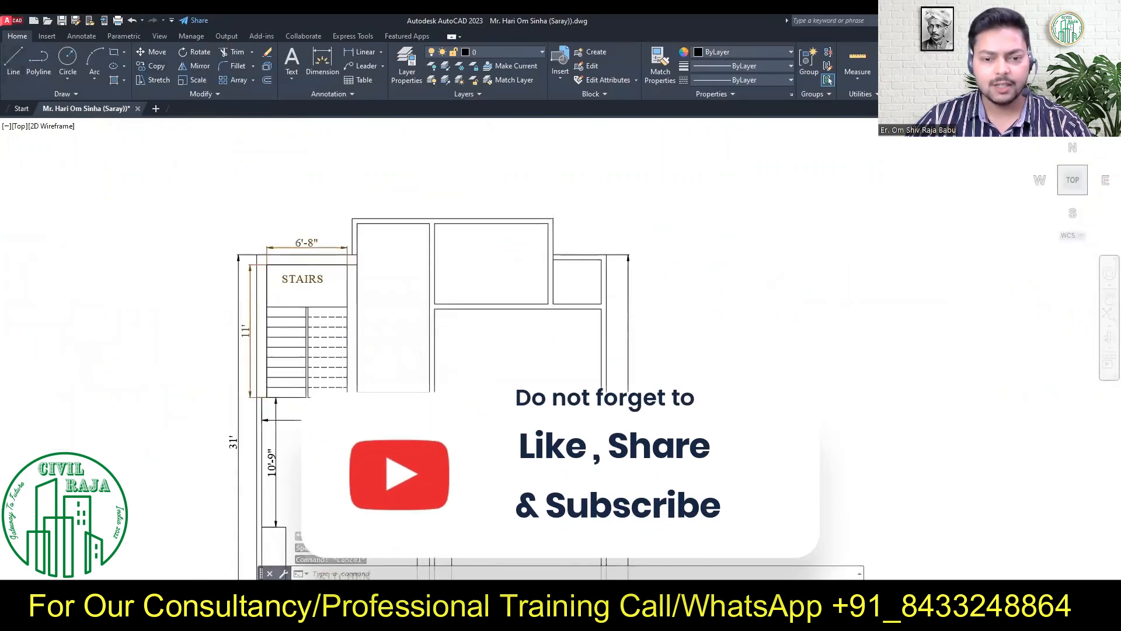
Select the upper bedroom and toilet wall lines of the Concept 2 plan and mirror them horizontally within the plan.
click(562, 341)
click(526, 295)
click(471, 344)
click(440, 308)
key(Escape)
click(560, 406)
click(546, 279)
click(447, 230)
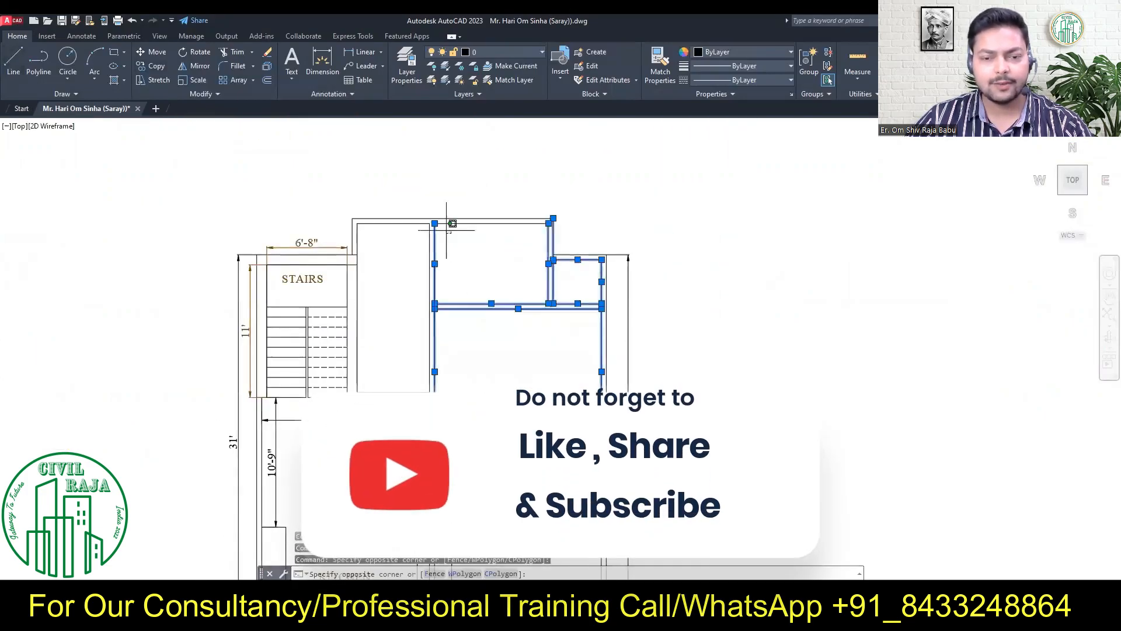
click(420, 227)
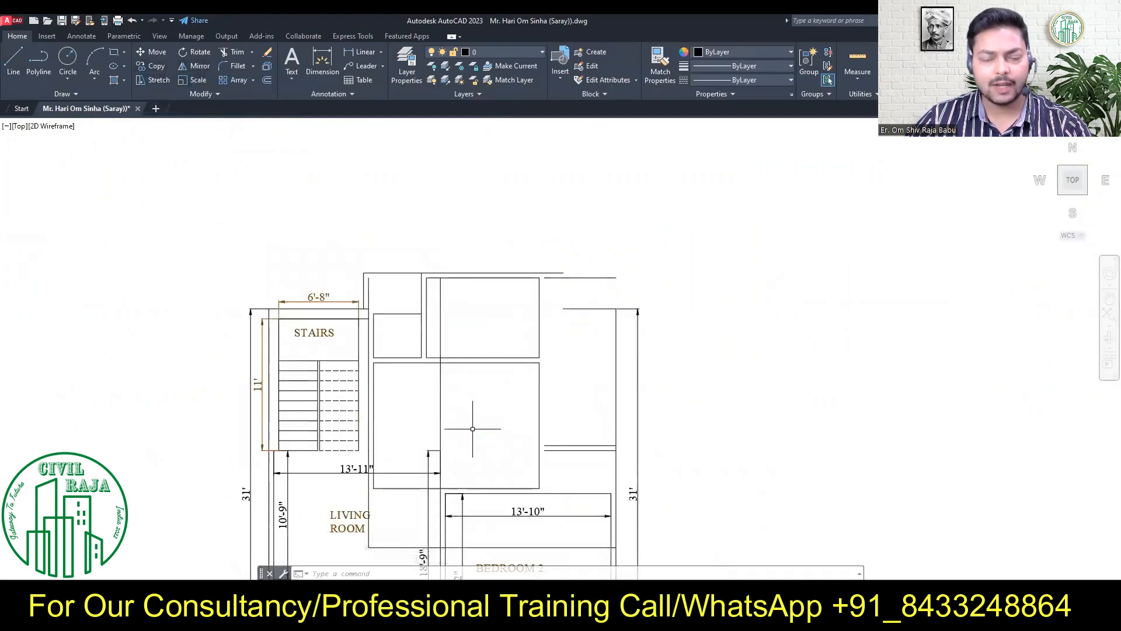
Shorten the leftover vertical wall line crossing the mirrored bedroom so it ends at the bedroom's lower wall.
click(440, 429)
click(440, 278)
click(440, 488)
key(Escape)
middle_drag(540, 352, 491, 313)
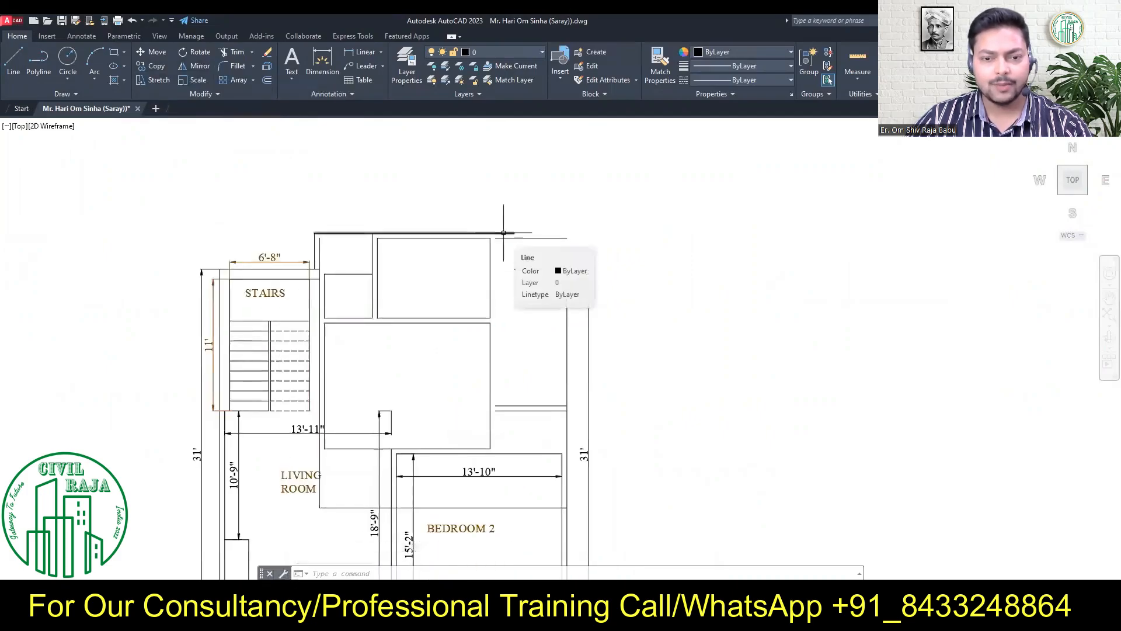
Draw a vertical wall line beside the mirrored bedroom from the right room's lower wall down to Bedroom 2's upper wall.
click(13, 59)
click(496, 411)
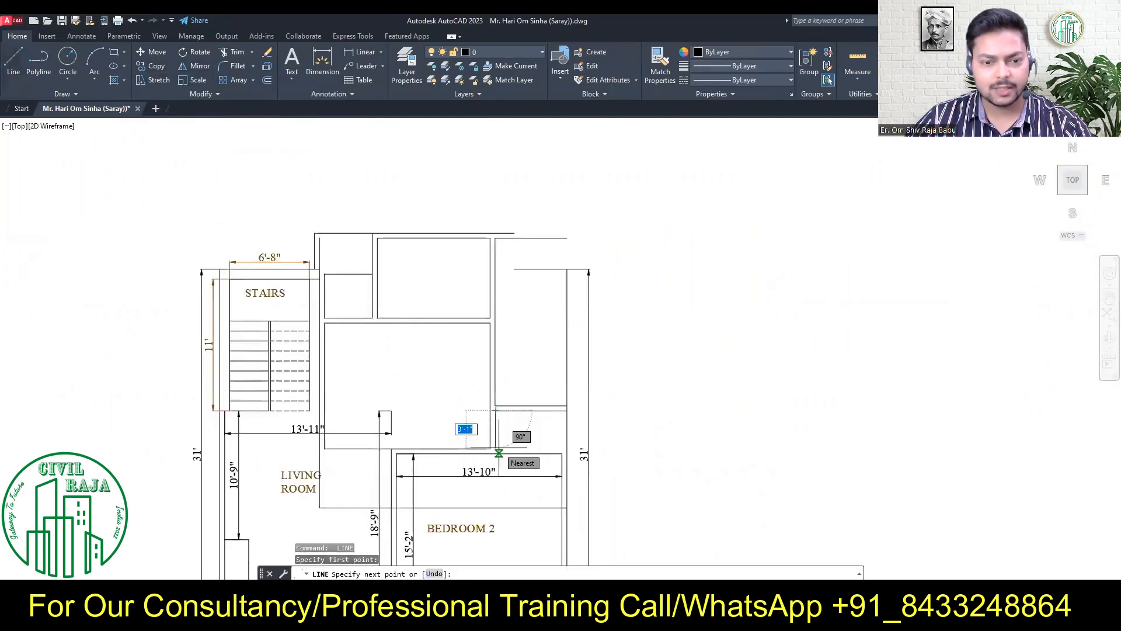
click(499, 448)
key(Escape)
Erase the leftover old wall lines and the living room's upper 13'-11" and 18'-9" dimensions around the mirrored bedroom.
scroll(560, 286, up, 2)
scroll(533, 341, down, 2)
scroll(550, 447, up, 3)
scroll(553, 450, down, 3)
middle_drag(541, 362, 561, 371)
click(571, 306)
click(549, 291)
key(Delete)
click(436, 334)
click(411, 301)
mouse_move(385, 309)
middle_down()
mouse_move(445, 325)
mouse_move(487, 292)
middle_up()
key(Delete)
scroll(423, 293, up, 4)
scroll(360, 249, down, 4)
scroll(477, 299, up, 2)
click(480, 328)
click(467, 302)
key(Delete)
click(251, 52)
click(244, 92)
key(Delete)
scroll(526, 467, down, 2)
key(Delete)
middle_drag(480, 351, 521, 353)
scroll(521, 352, up, 2)
Fillet the mirrored bedroom's left and lower wall lines so they meet in a corner.
click(524, 330)
right_click(597, 339)
mouse_move(681, 74)
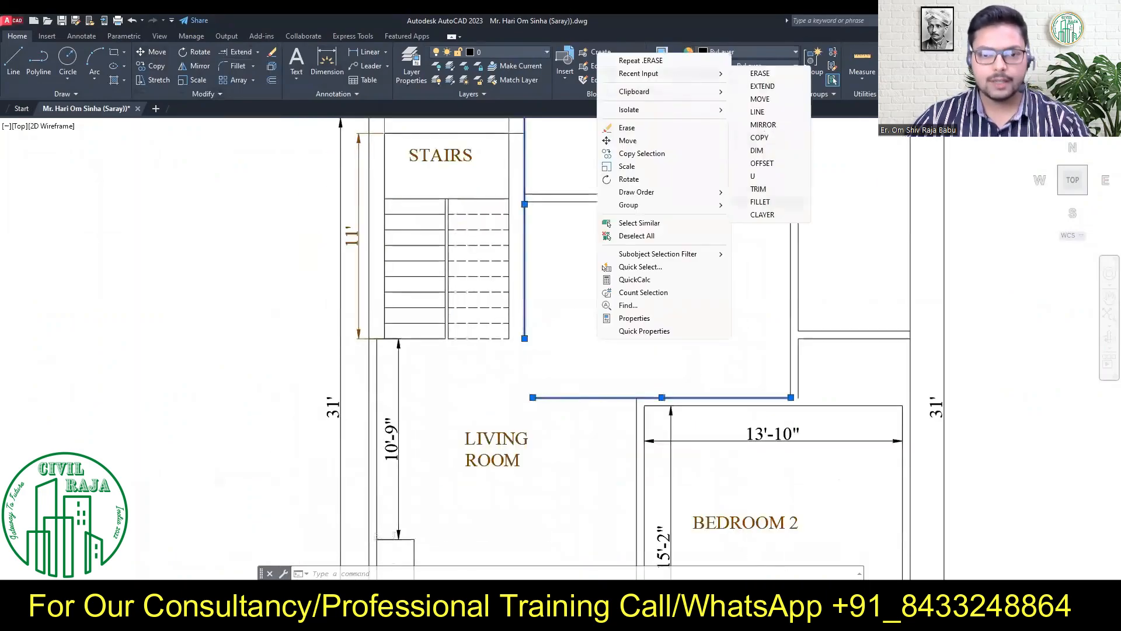
click(763, 204)
Draw the outer wall line from the stairs' lower corner down and across to the mirrored bedroom's lower-left corner.
click(14, 61)
click(509, 339)
click(509, 398)
click(524, 398)
key(Escape)
Dimension the mirrored bedroom's width and depth, the upper toilet's depth and the right room's width.
click(595, 396)
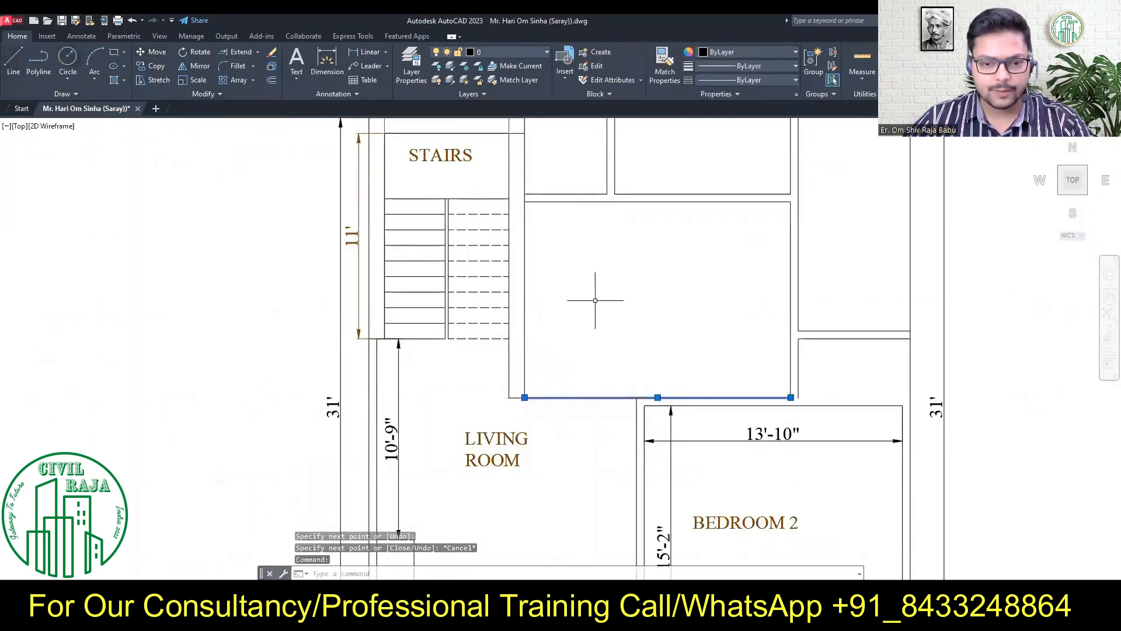
click(327, 64)
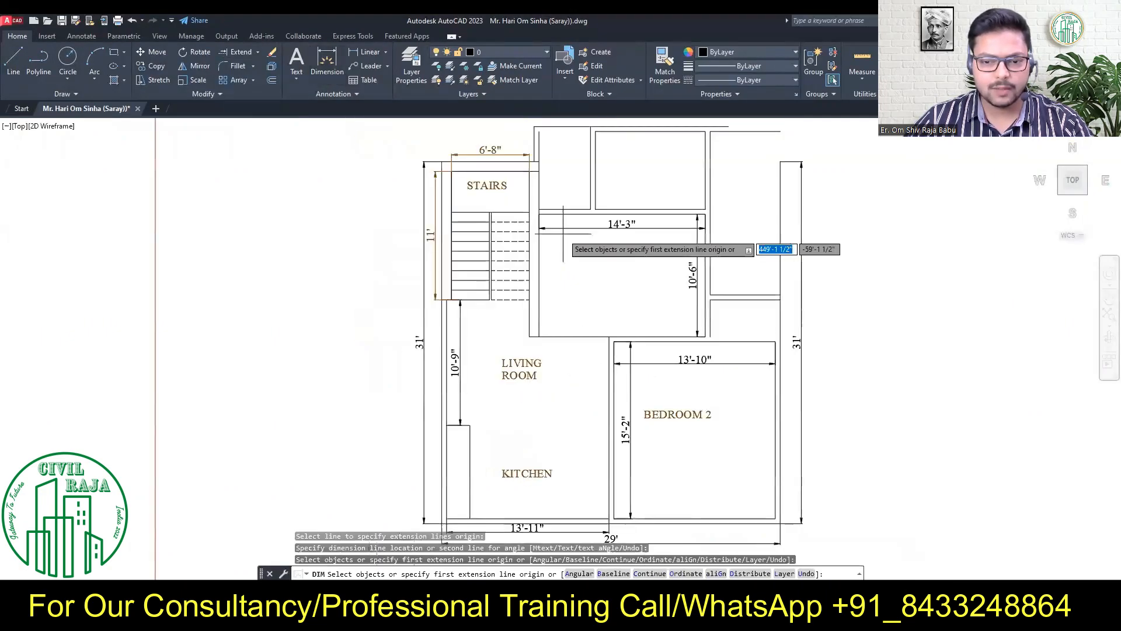
scroll(584, 233, up, 2)
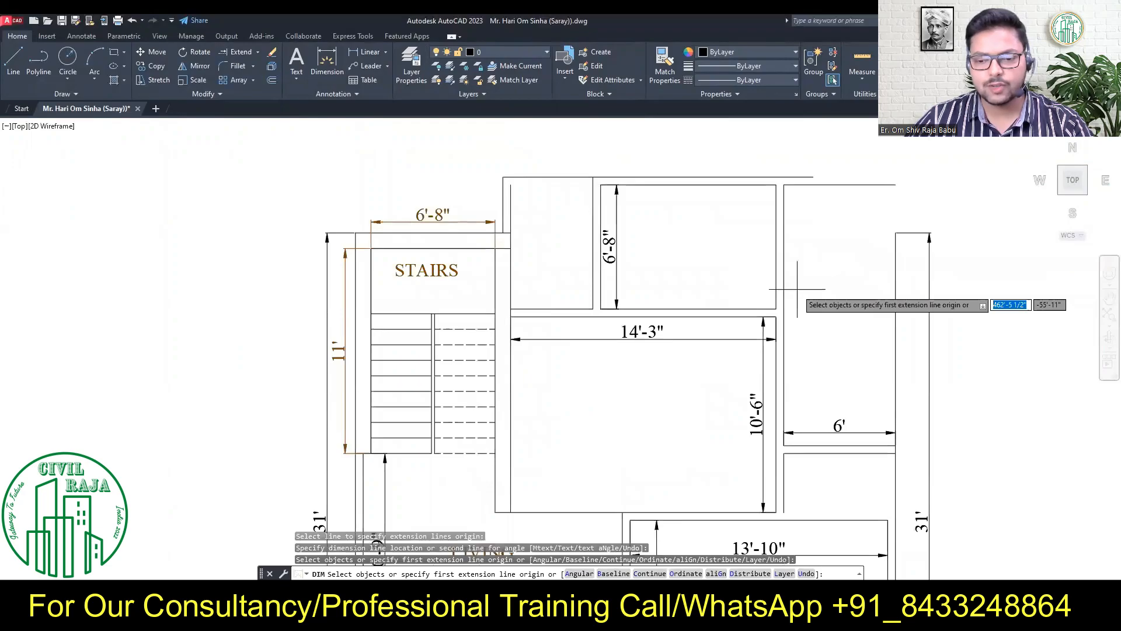
key(Escape)
Erase the stray horizontal line above the room at the plan's upper right.
click(835, 184)
key(Delete)
Try to join the outer top wall line with the upper toilet's right wall line, and undo it.
right_click(825, 190)
mouse_move(862, 214)
click(991, 263)
click(784, 207)
click(798, 178)
key(ctrl+z)
Trim the excess of the outer top wall line beyond the upper toilet's right wall.
text(tr)
key(Return)
drag(800, 175, 811, 183)
key(Escape)
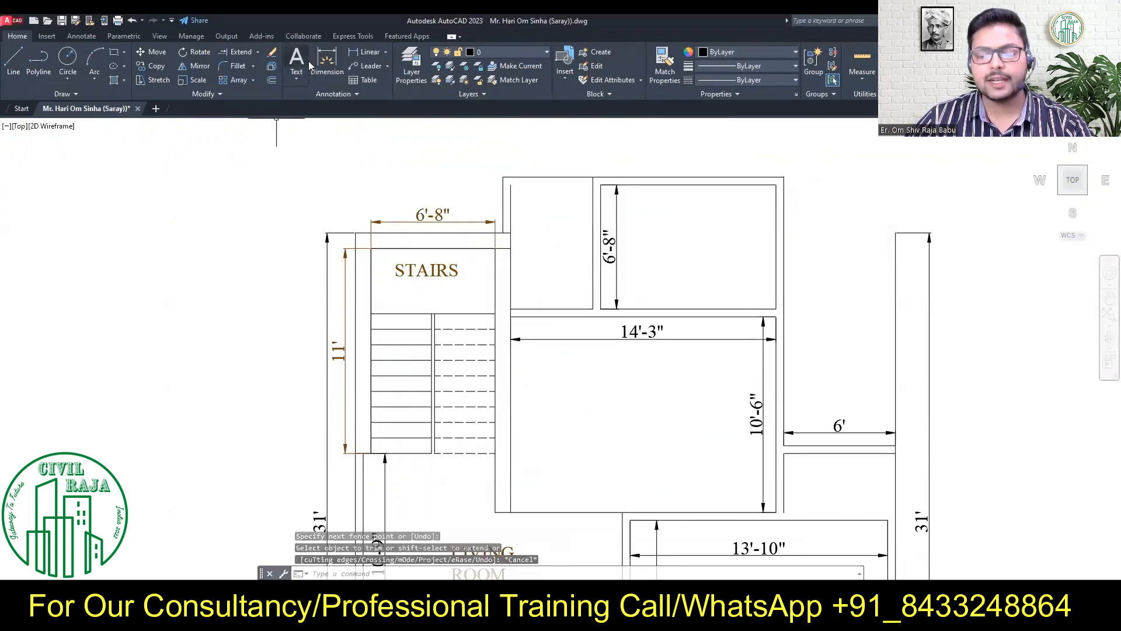
Dimension the upper toilet's width and draw a horizontal wall line closing the top of the right room.
click(326, 61)
click(13, 61)
click(895, 233)
click(784, 233)
Offset the right room's new top wall line 5" downward to give the wall its thickness.
click(832, 233)
click(272, 80)
text(5")
key(Return)
click(828, 308)
key(Escape)
middle_drag(810, 370, 793, 353)
scroll(850, 426, up, 4)
click(957, 478)
click(626, 383)
click(154, 80)
click(781, 450)
key(Escape)
key(Escape)
scroll(779, 323, down, 6)
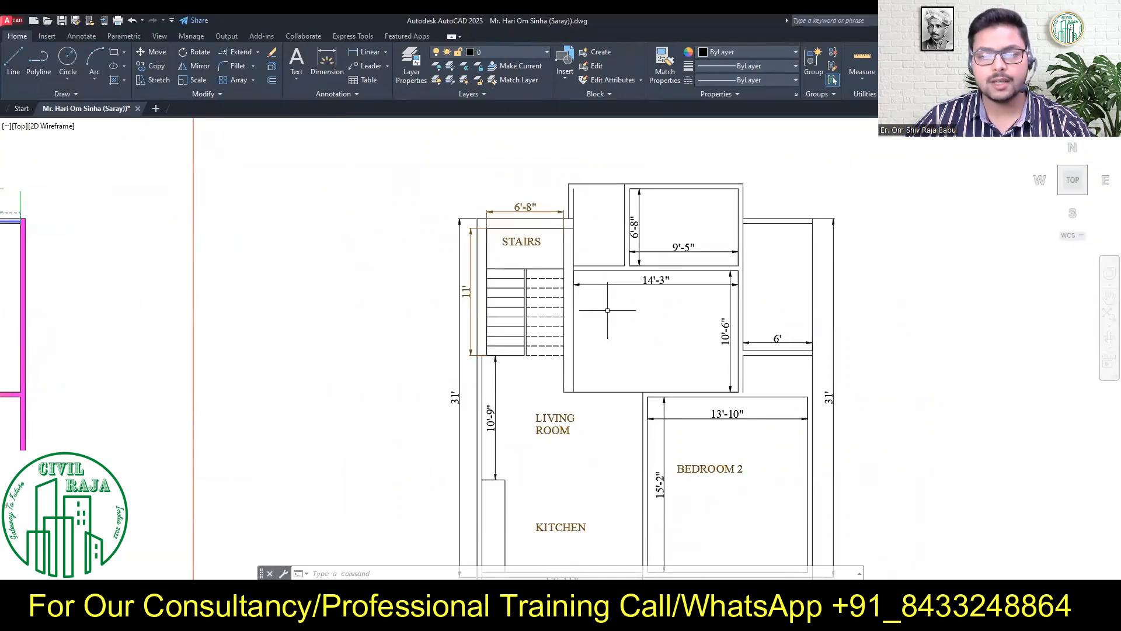
Stretch the right room's lower wall upward so the room is 10' deep.
scroll(607, 310, down, 3)
scroll(607, 310, up, 3)
scroll(608, 310, down, 3)
scroll(406, 344, up, 4)
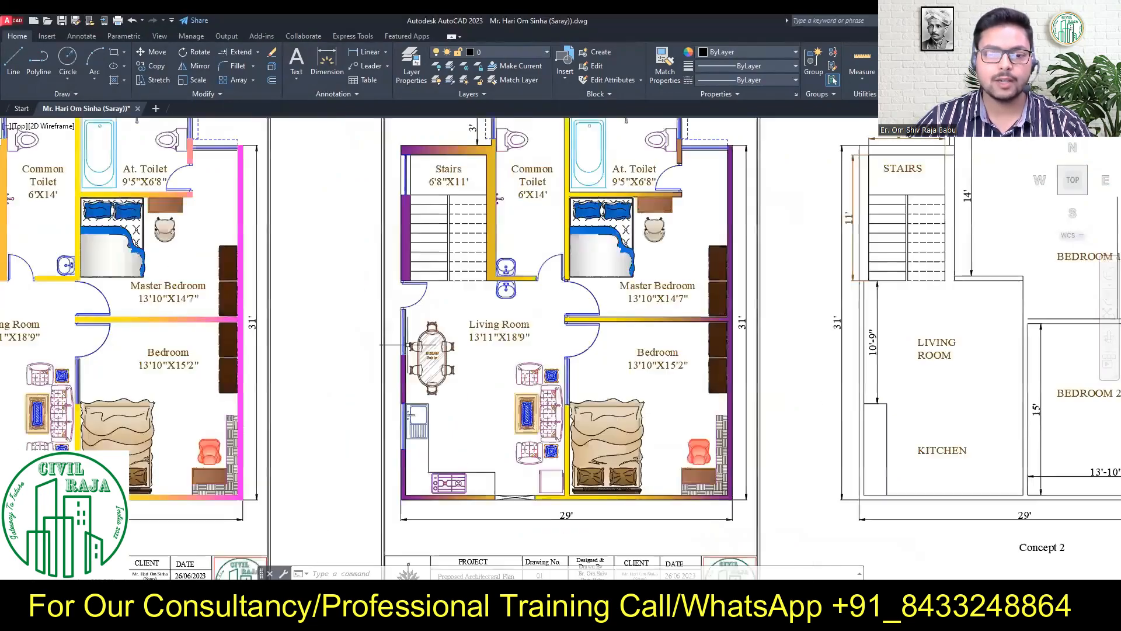
scroll(407, 345, down, 3)
scroll(638, 279, up, 4)
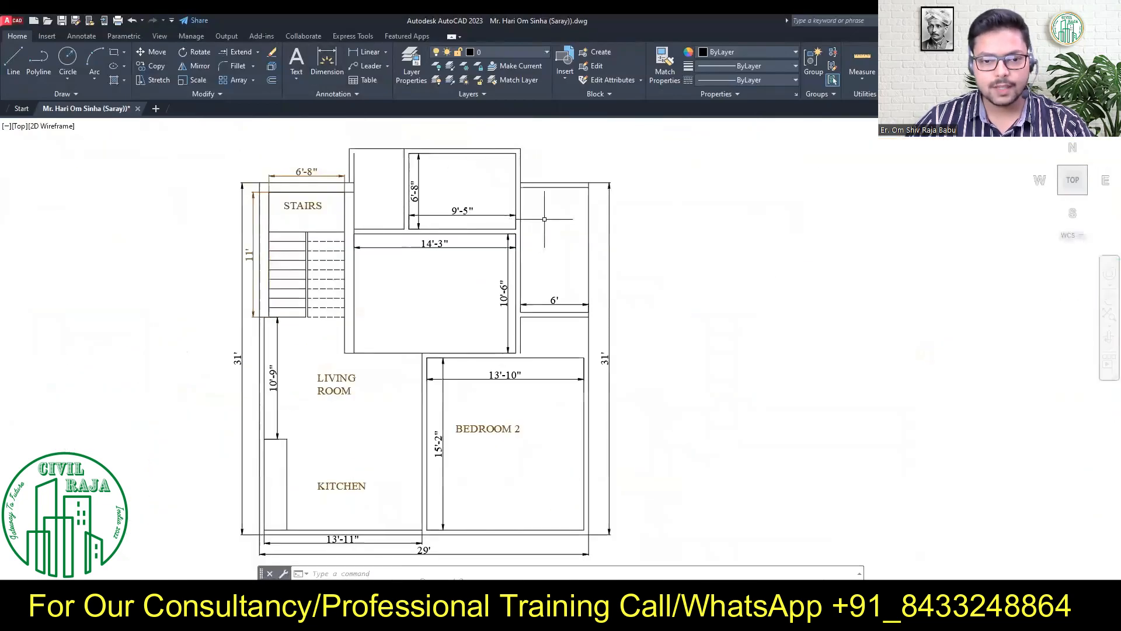
click(597, 321)
click(518, 301)
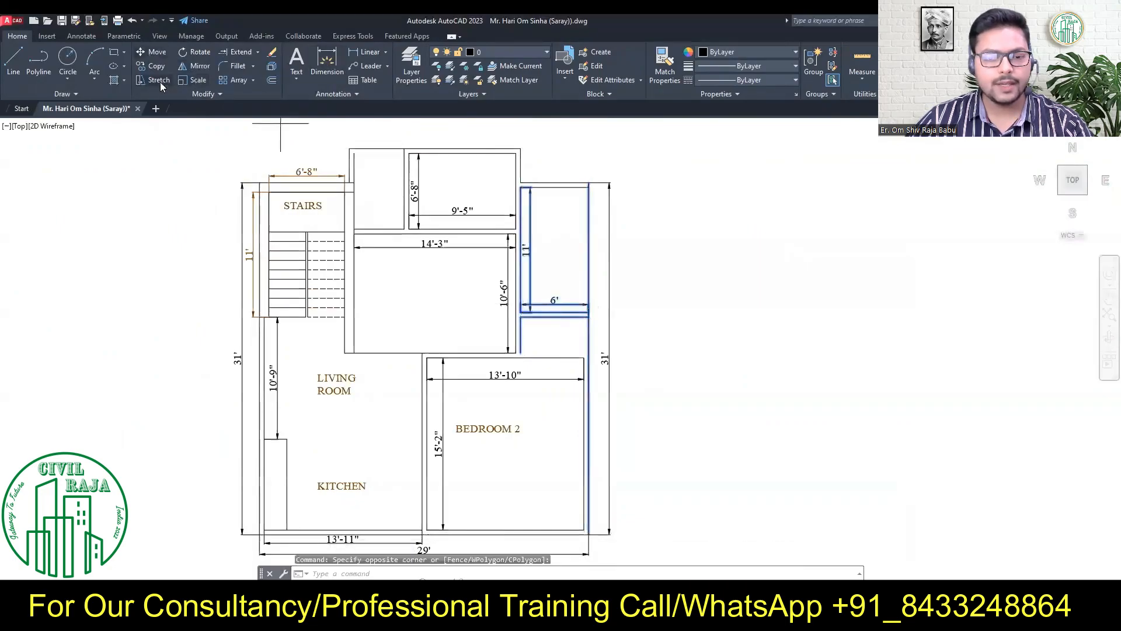
click(158, 80)
click(555, 317)
scroll(555, 312, up, 3)
click(555, 306)
scroll(605, 355, down, 3)
middle_drag(605, 355, 607, 322)
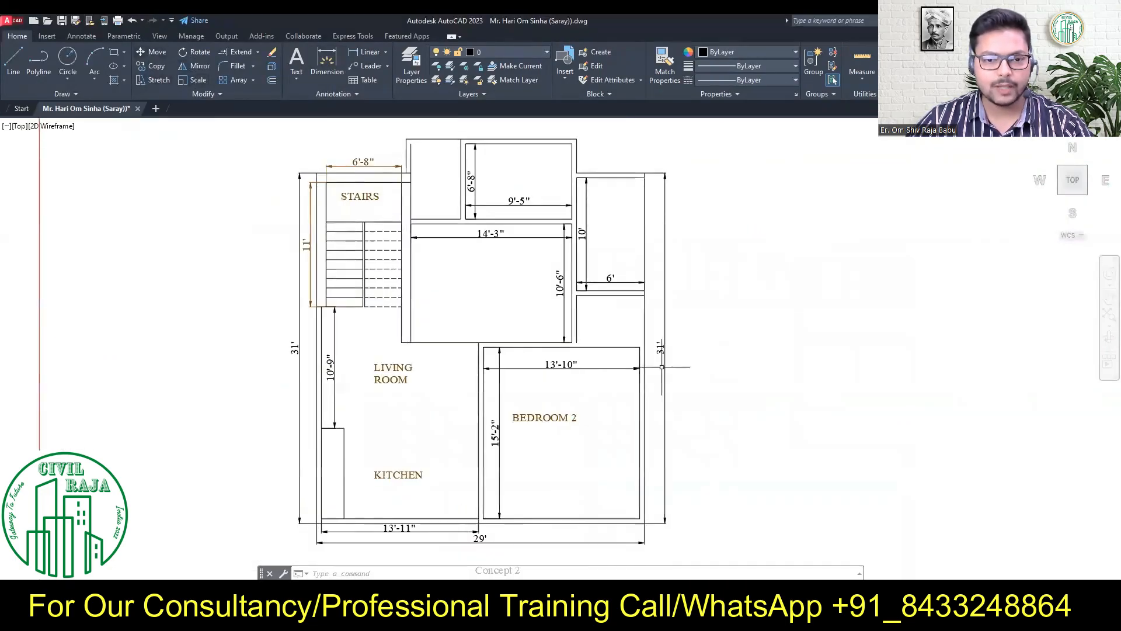
click(647, 358)
click(474, 332)
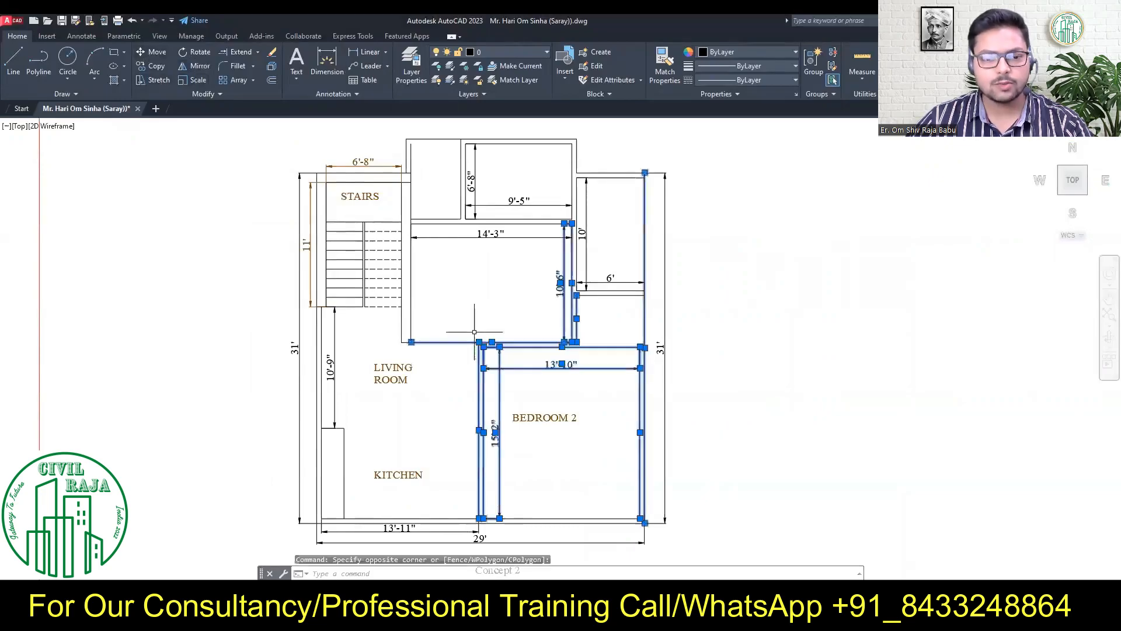
key(Escape)
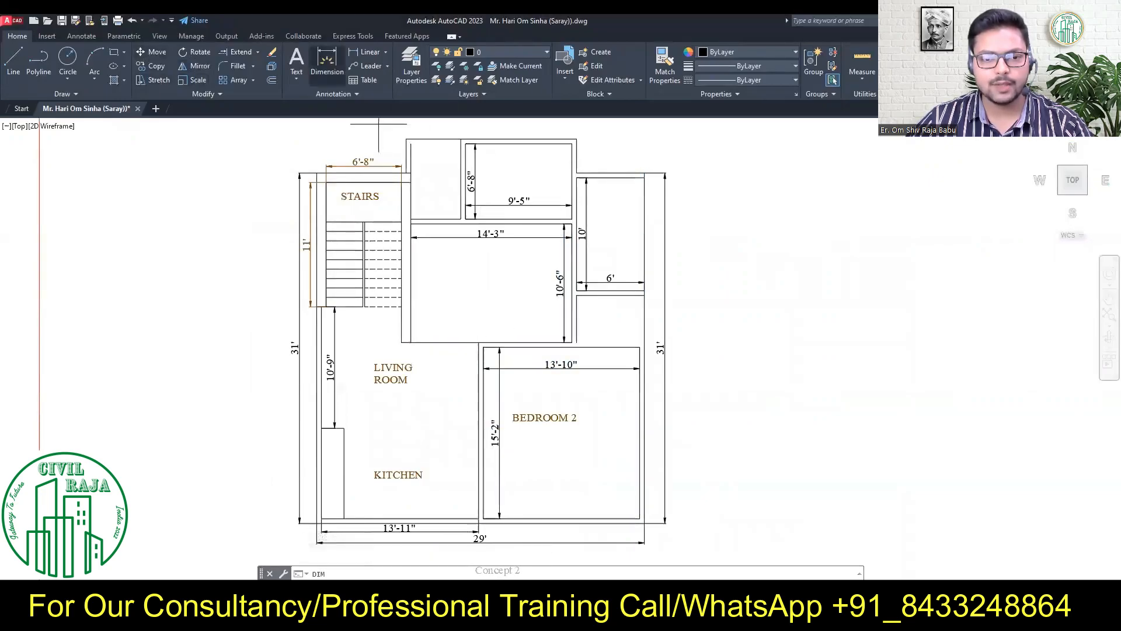
click(327, 61)
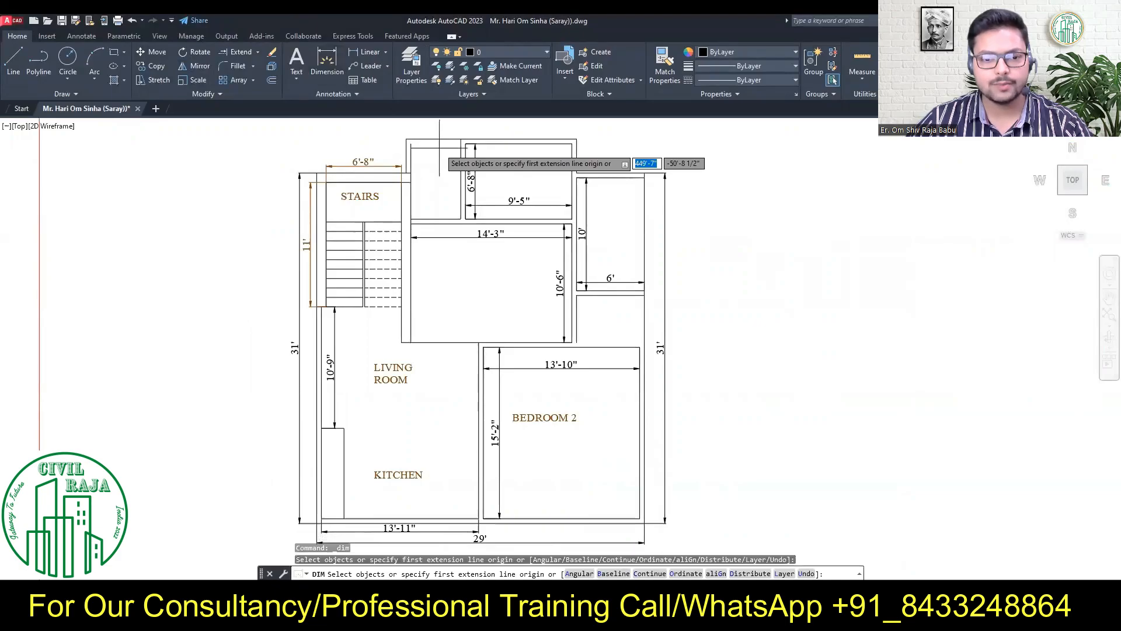
key(Escape)
Stretch the wall between the upper bedroom and Bedroom 2 downward by 1'6".
click(601, 354)
click(398, 320)
click(156, 80)
click(491, 343)
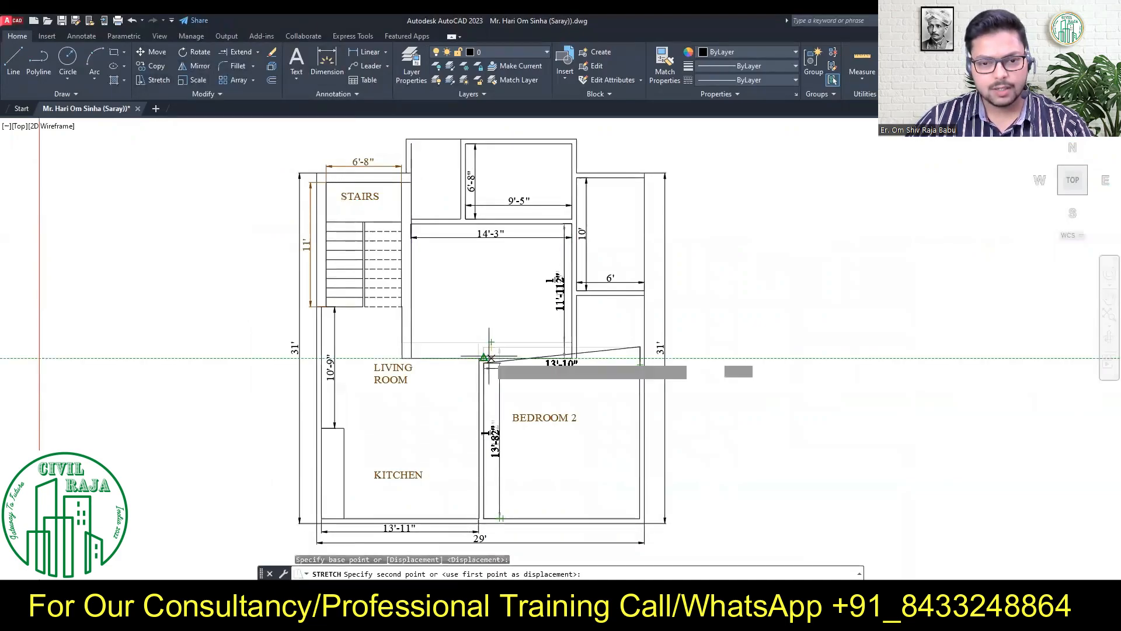
text(2)
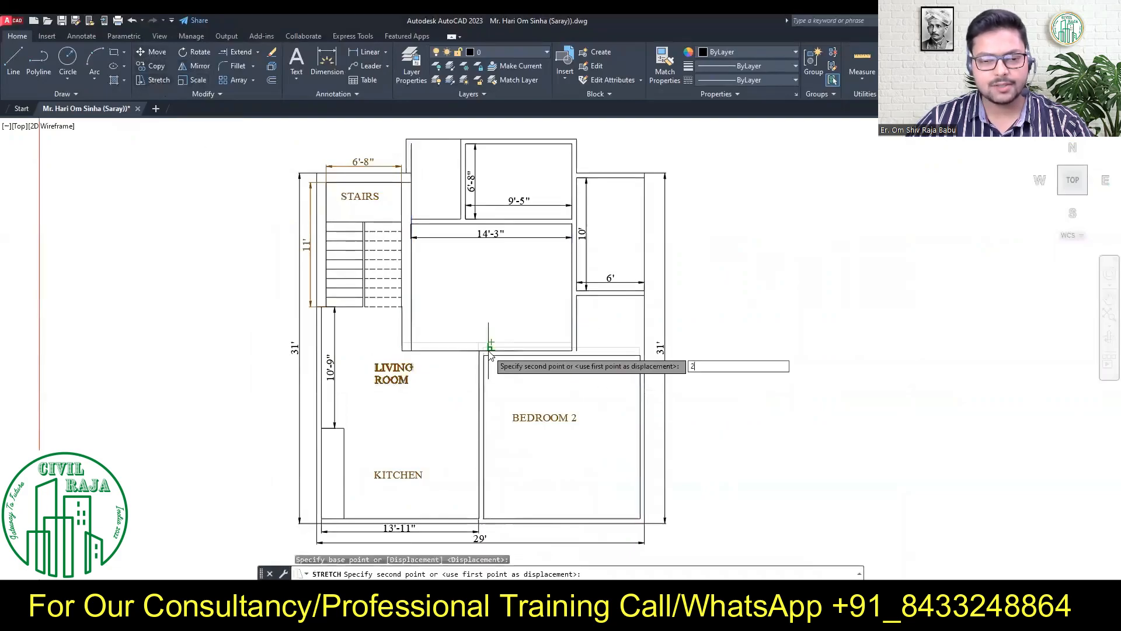
key(BackSpace)
text(1'6")
key(Return)
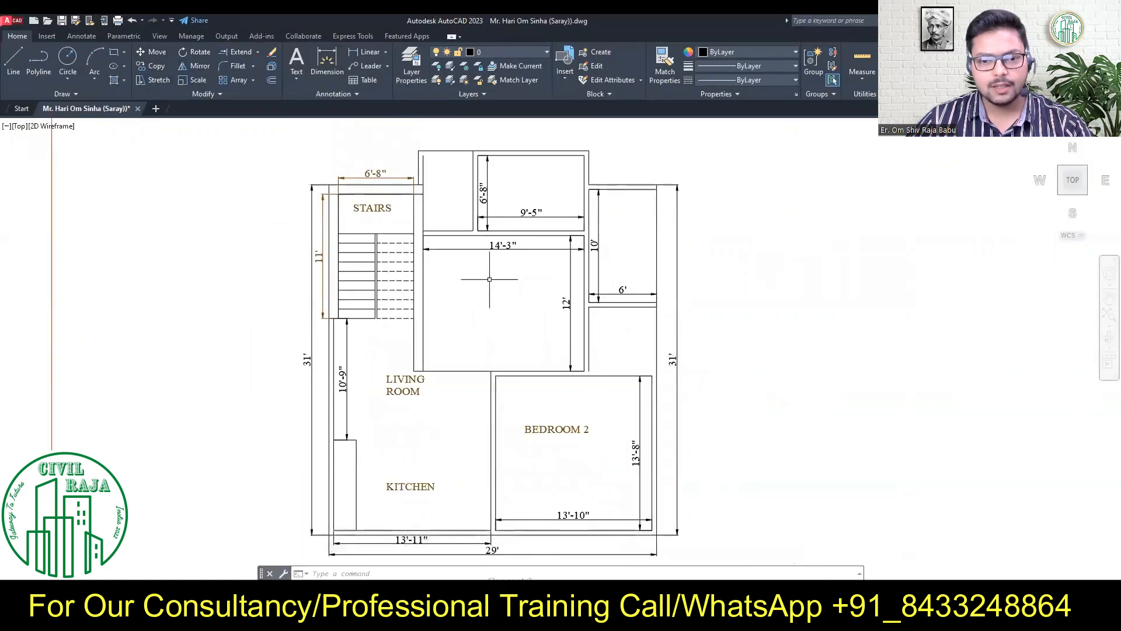
Draw the missing inner top wall line of the small upper room next to the stairs.
key(l)
key(Return)
click(461, 152)
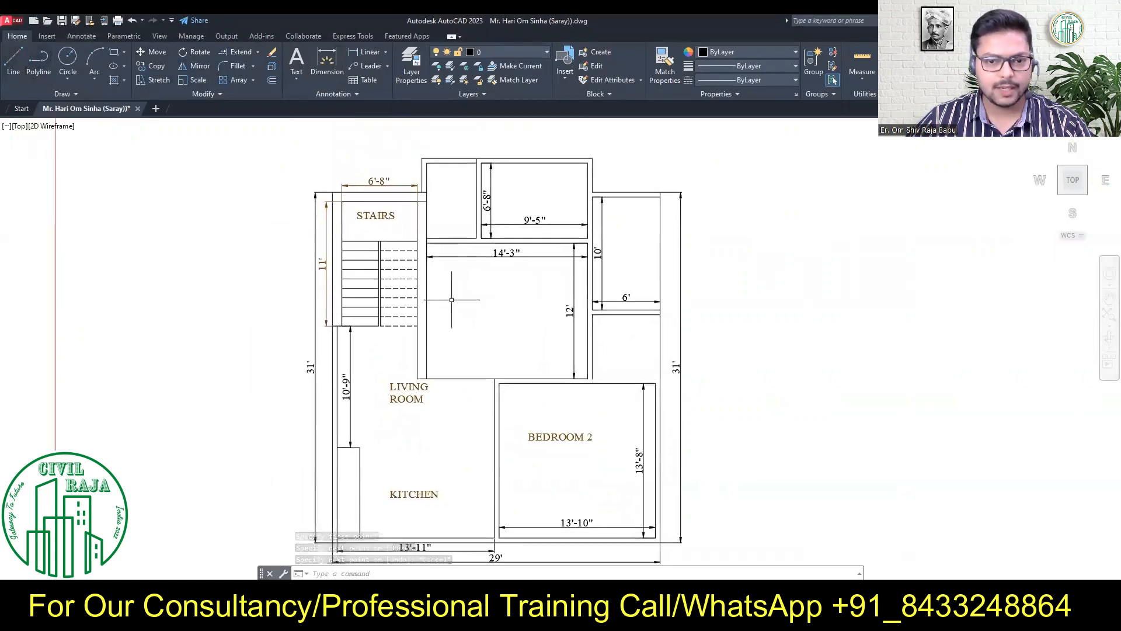
Move the LIVING ROOM label lower and extend the short vertical wall line to Bedroom 2's upper wall.
click(409, 391)
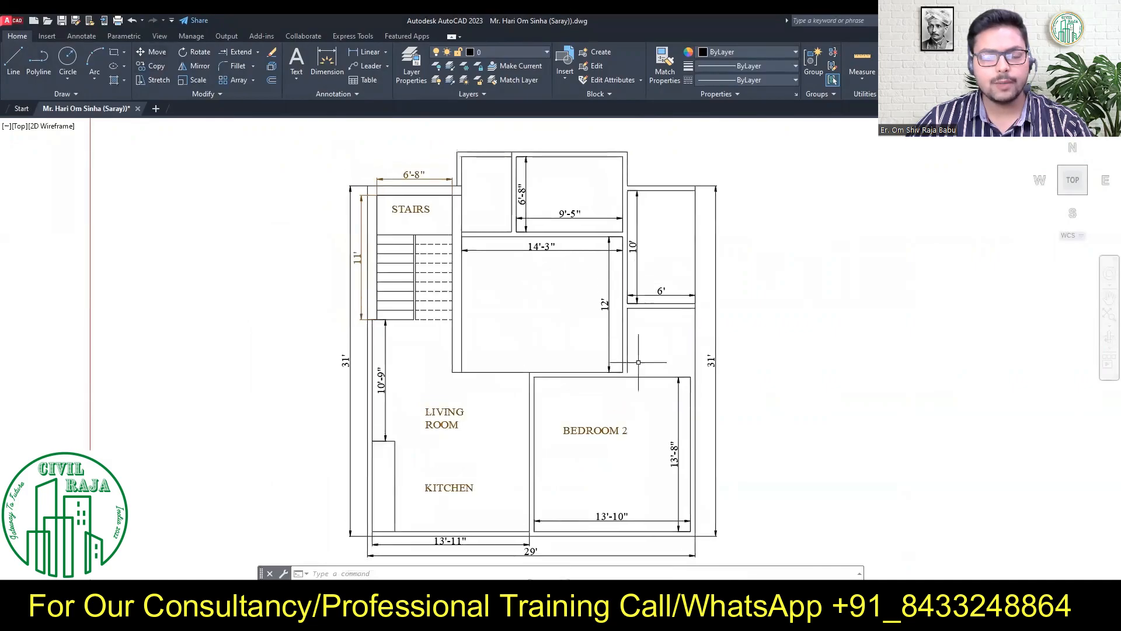
key(Escape)
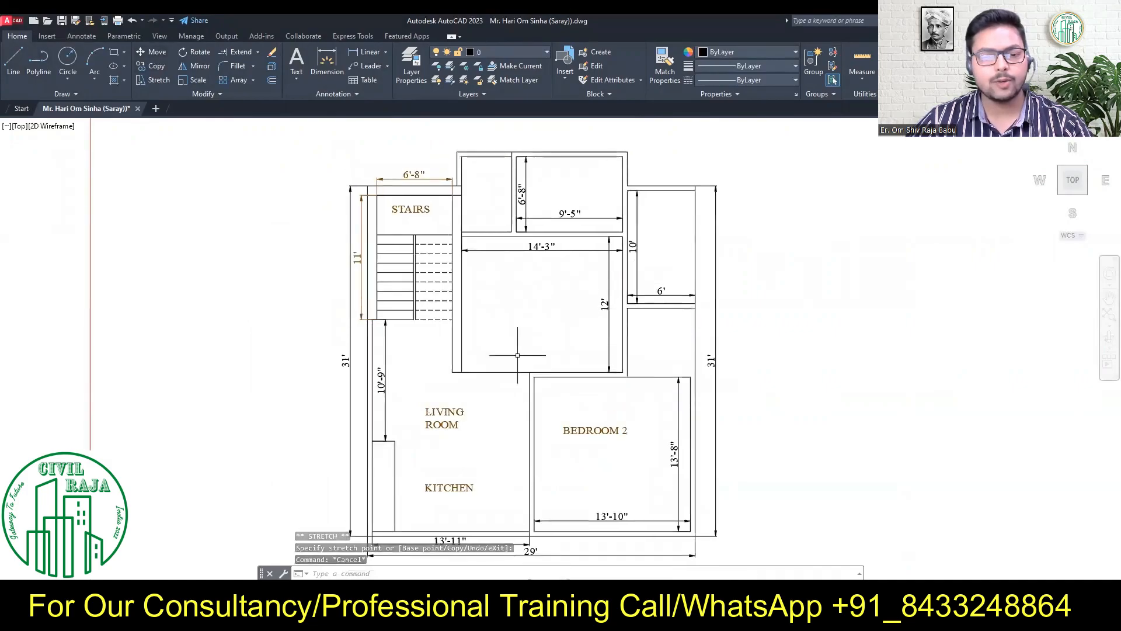
Remove Bedroom 2's top wall line below the right room and extend its inner right wall line up to that room.
scroll(549, 311, down, 3)
mouse_move(549, 311)
middle_down()
mouse_move(581, 288)
mouse_move(544, 308)
middle_up()
scroll(544, 308, up, 3)
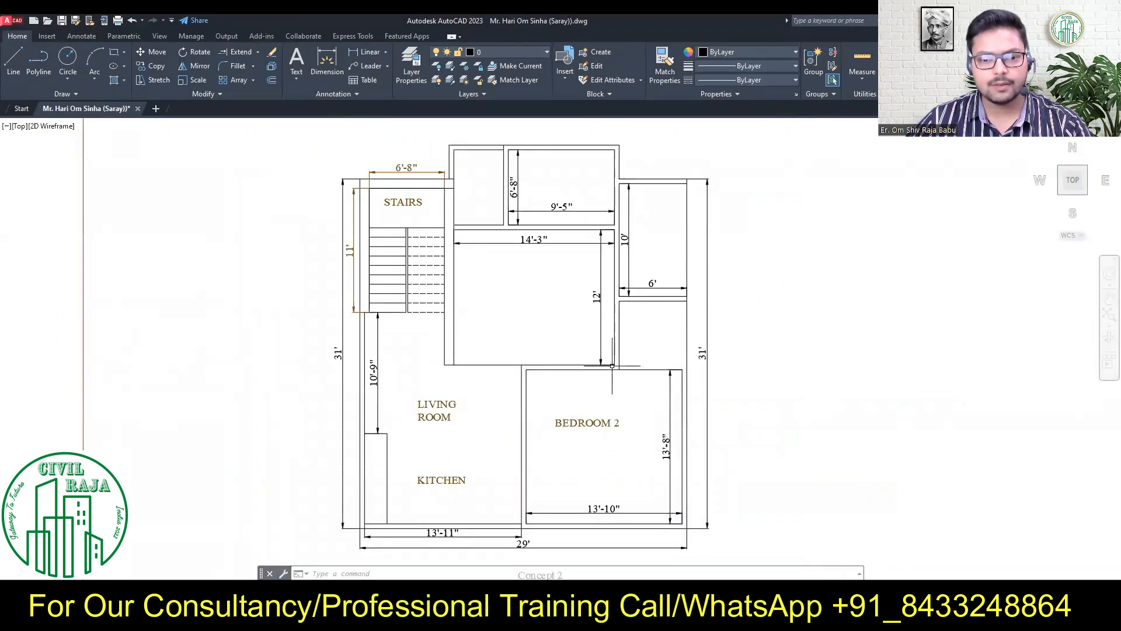
middle_drag(642, 381, 614, 449)
click(642, 452)
key(Delete)
click(653, 459)
click(654, 438)
click(653, 368)
Extend the inner right wall line to the right room's top wall and fit its width dimension to that inner face.
middle_drag(639, 306, 602, 298)
scroll(610, 348, up, 2)
click(618, 385)
click(618, 368)
click(618, 182)
click(610, 348)
click(625, 360)
click(618, 360)
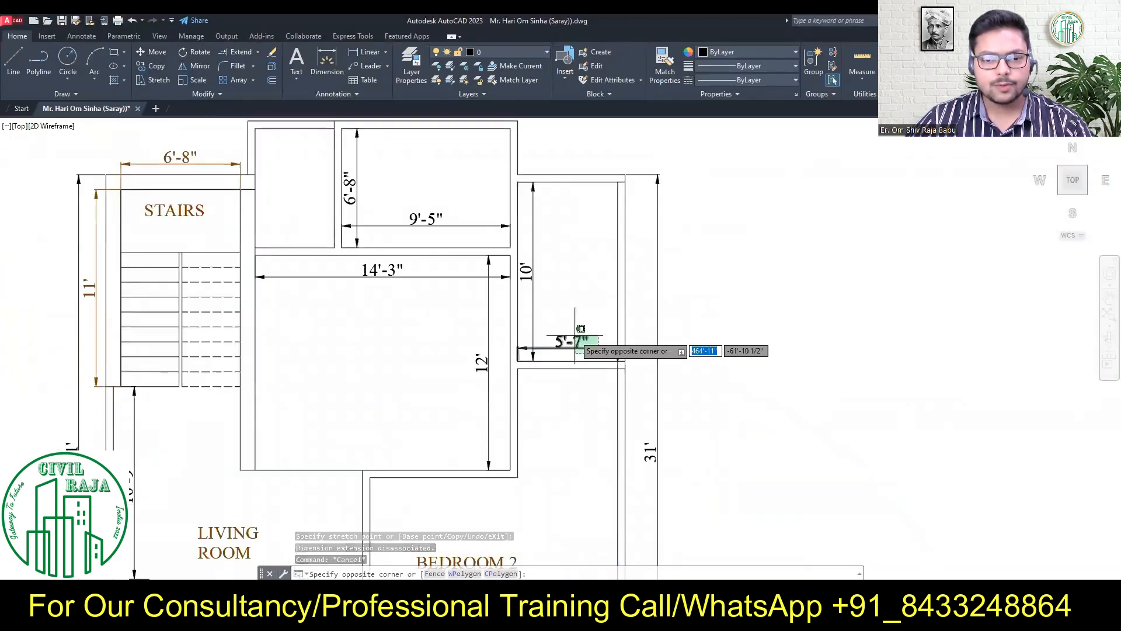
click(475, 325)
click(554, 236)
click(385, 374)
click(158, 80)
click(518, 325)
key(Escape)
Stretch the wall between the upper bedroom and the right room leftward so the bedroom is 13'-3" wide.
click(536, 489)
click(496, 178)
click(159, 80)
click(514, 307)
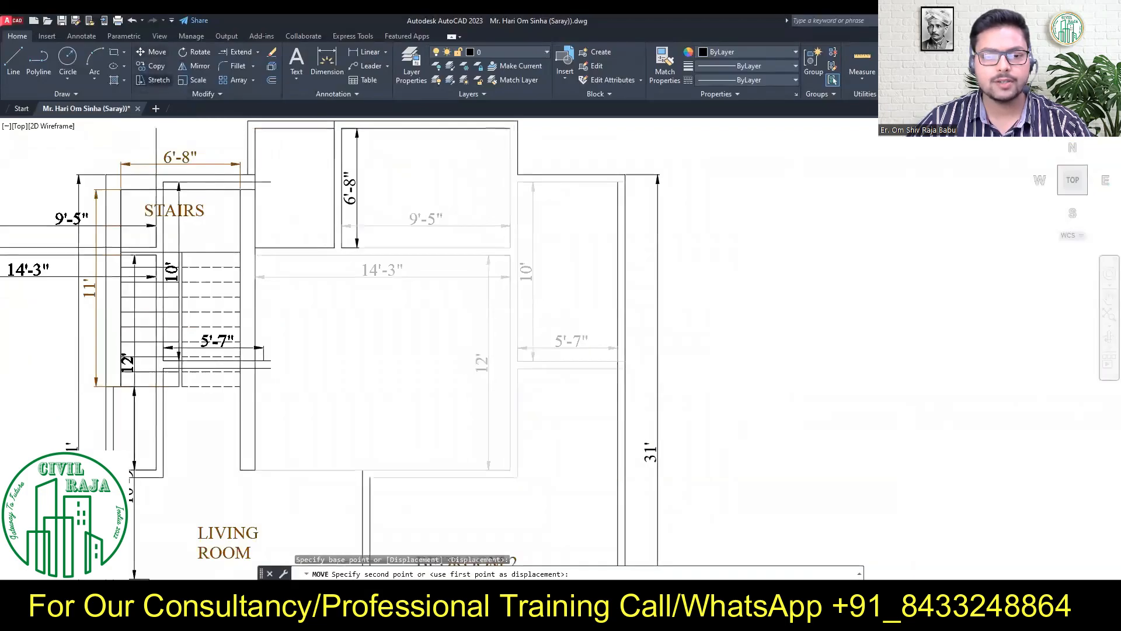
key(Escape)
click(160, 83)
click(518, 323)
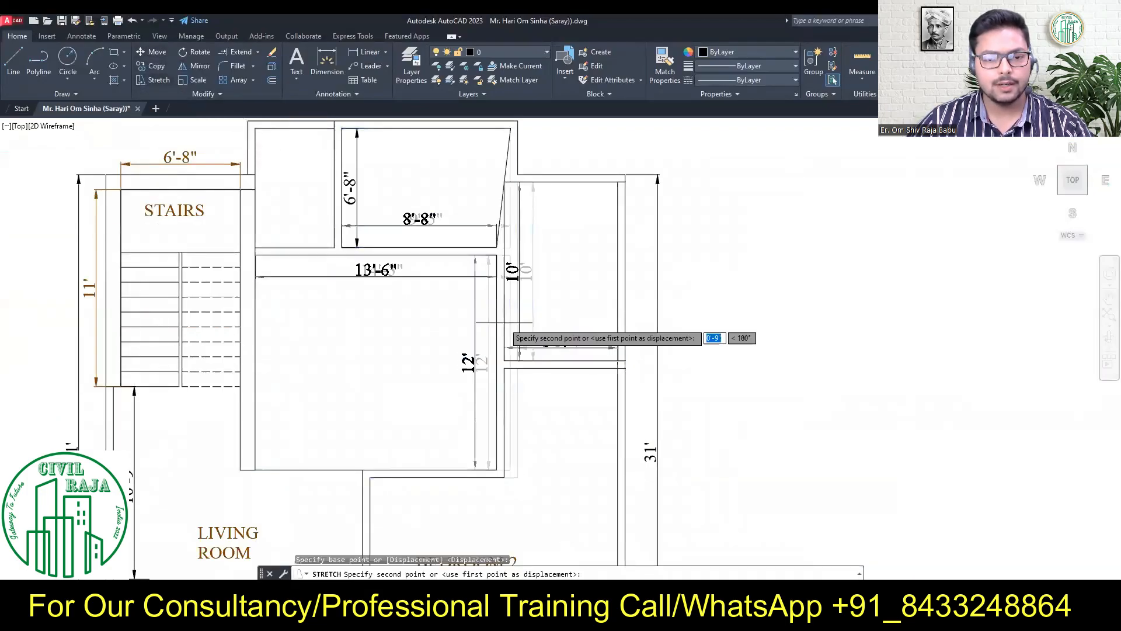
click(524, 323)
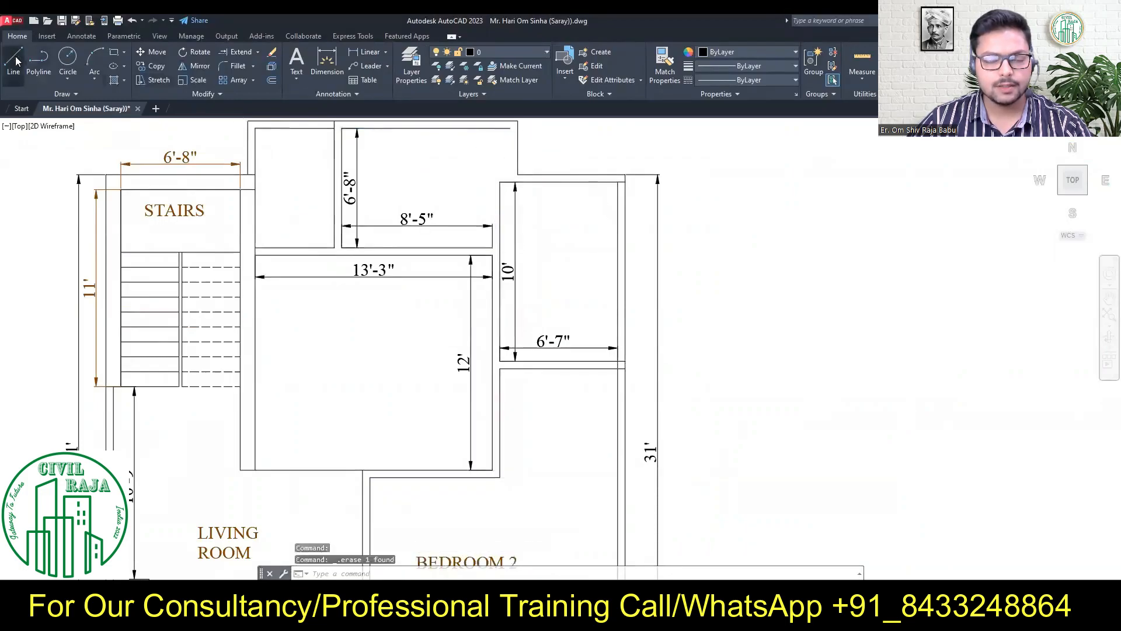
Move the partition wall of the top room and its height dimension 12" left so that room is 9'-5" wide.
middle_drag(470, 257, 609, 291)
click(579, 194)
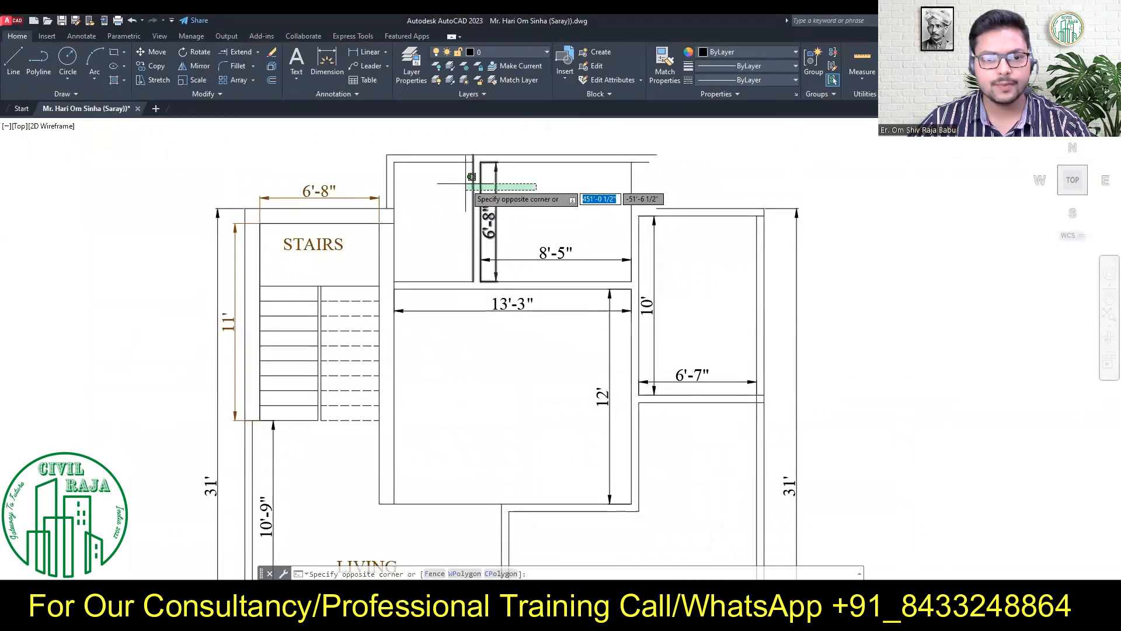
click(466, 183)
text(m)
key(Return)
click(568, 202)
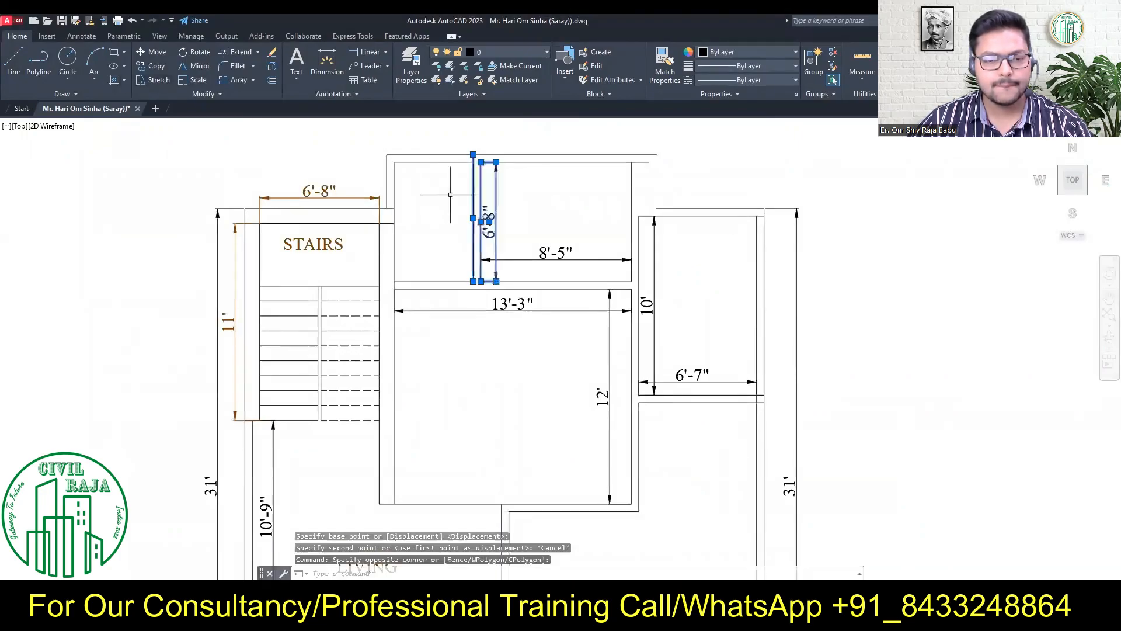
text(12)
key(Return)
middle_drag(476, 336, 543, 405)
click(593, 330)
click(549, 350)
click(531, 351)
key(Escape)
scroll(749, 323, down, 2)
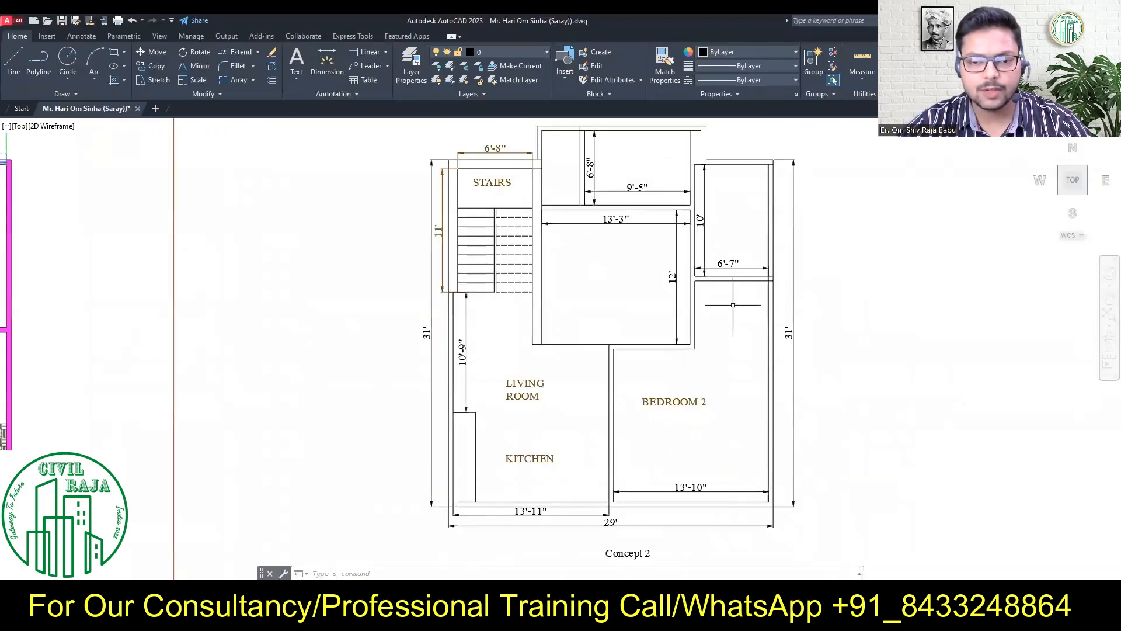
Delete the right room's 10' dimension and trim the overrunning wall lines at the top room's upper right corner.
scroll(401, 480, down, 2)
scroll(569, 302, up, 4)
click(611, 248)
click(612, 162)
key(Delete)
text(tr)
key(Return)
click(612, 176)
key(Escape)
Complete the upper bedroom's lower left corner by joining the bottom wall's outer line to the stair-side wall.
scroll(717, 187, down, 2)
scroll(543, 413, up, 2)
click(471, 377)
click(470, 399)
click(472, 418)
text(tr)
key(Return)
key(Escape)
Measure the combined area of the upper bedroom and the rooms above it with the Area command.
text(area)
key(Return)
scroll(578, 380, down, 2)
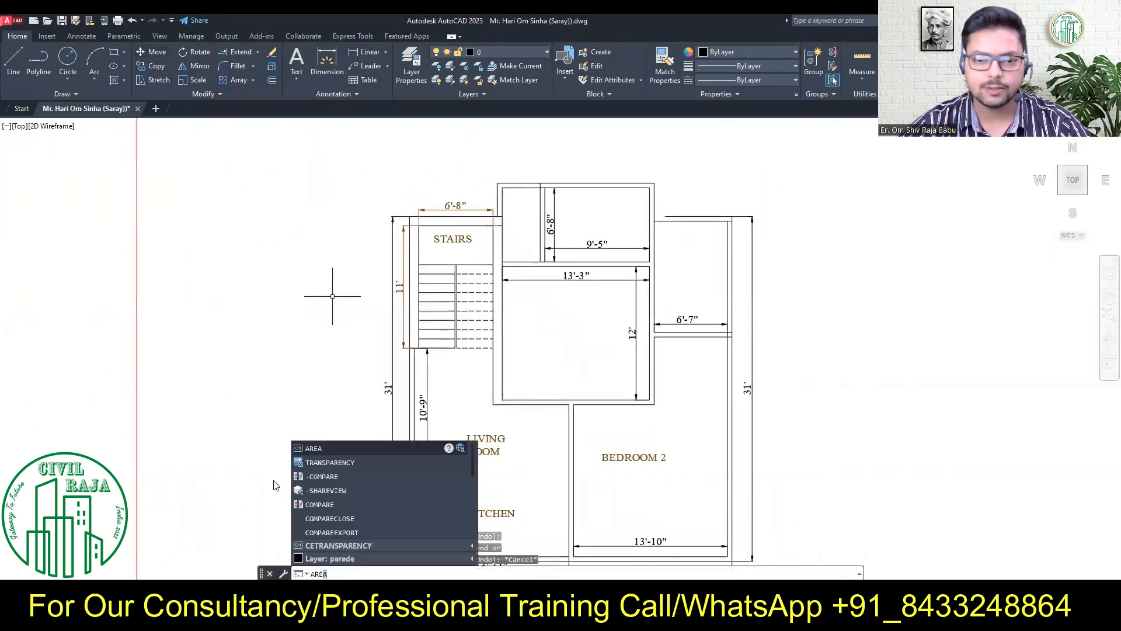
click(503, 188)
click(650, 188)
click(650, 400)
click(502, 399)
key(Return)
Measure the combined area of Bedroom 2 and the right room above it, following their inner wall corners.
key(Return)
click(654, 220)
click(727, 220)
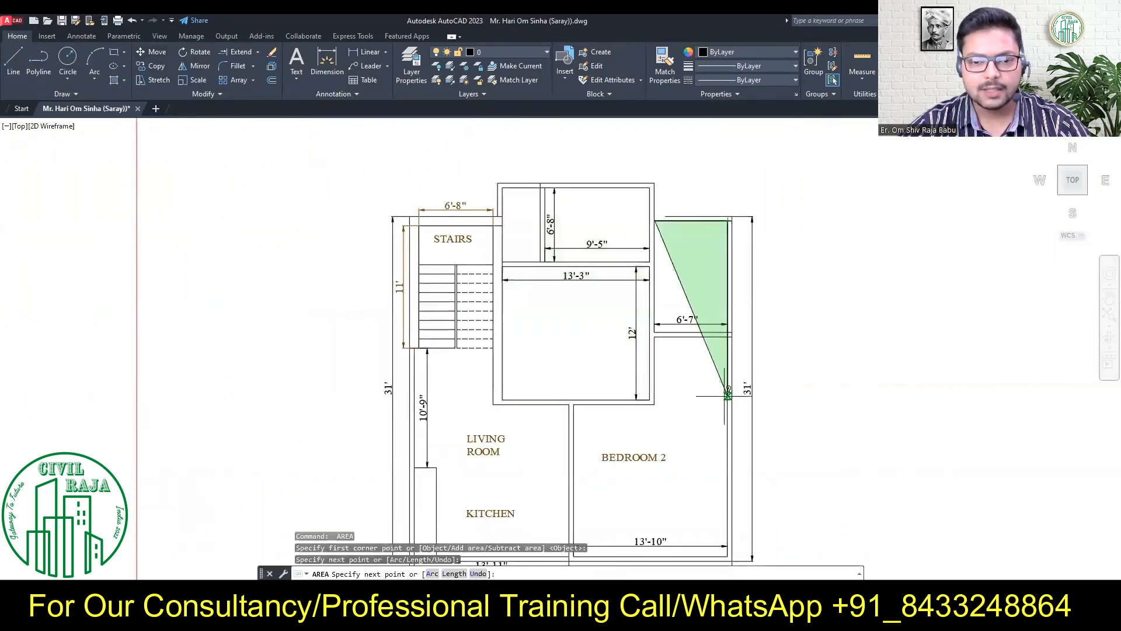
scroll(728, 549, up, 4)
click(722, 490)
click(333, 488)
scroll(333, 488, down, 2)
scroll(343, 354, up, 2)
click(312, 316)
click(518, 317)
key(Return)
scroll(518, 320, down, 2)
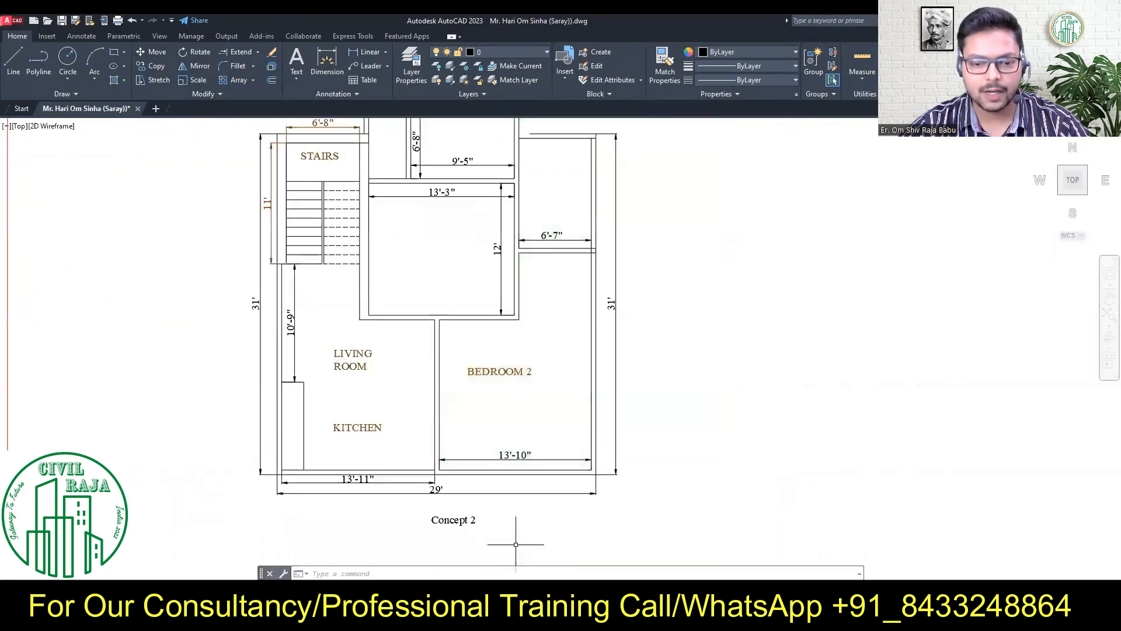
middle_drag(400, 502, 422, 571)
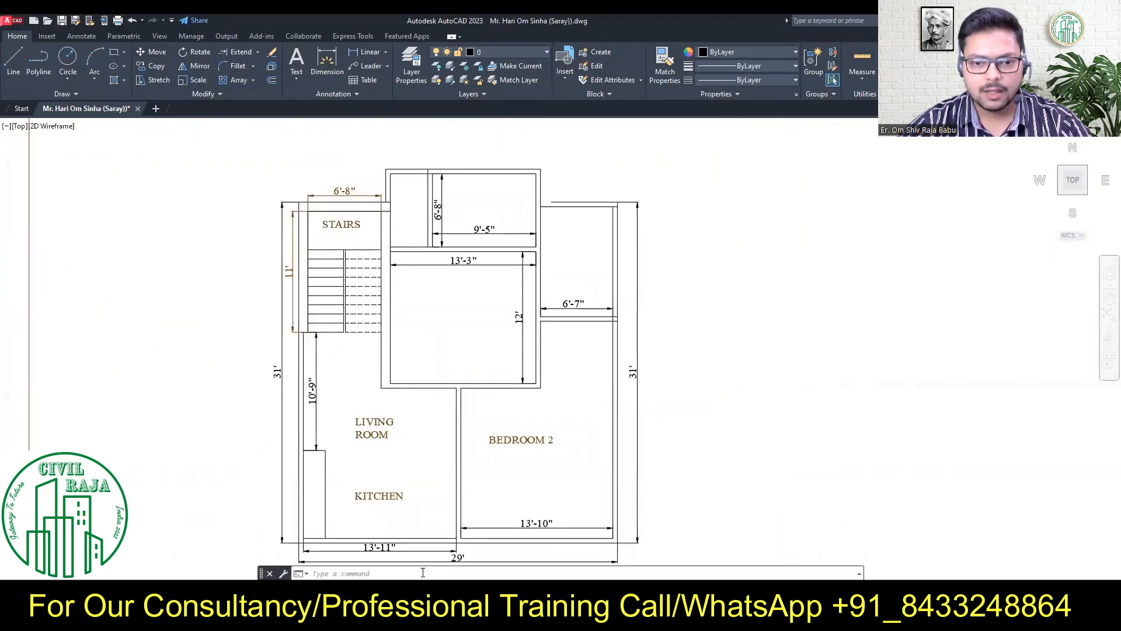
middle_drag(521, 475, 534, 449)
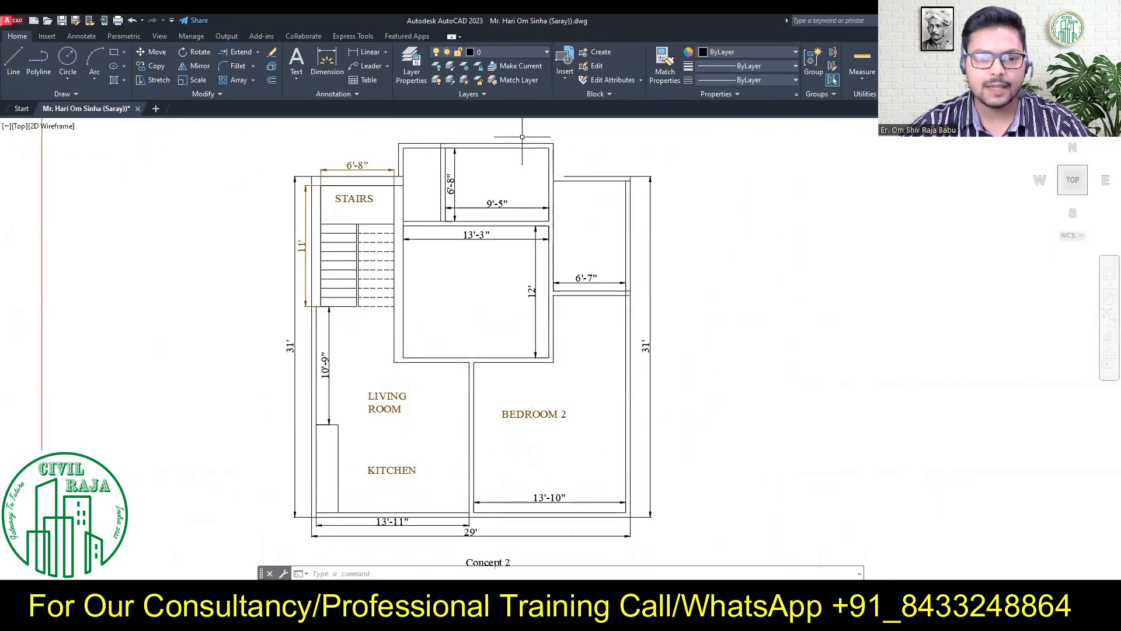
mouse_move(721, 397)
middle_down()
mouse_move(821, 380)
mouse_move(811, 408)
middle_up()
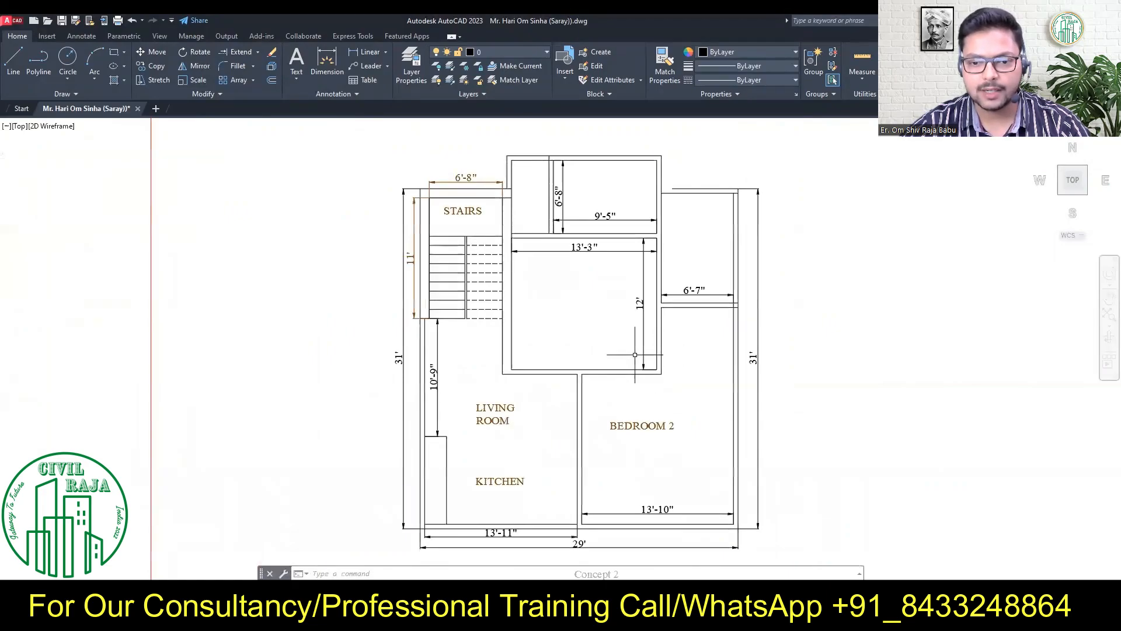
click(674, 391)
click(494, 358)
text(s)
key(Return)
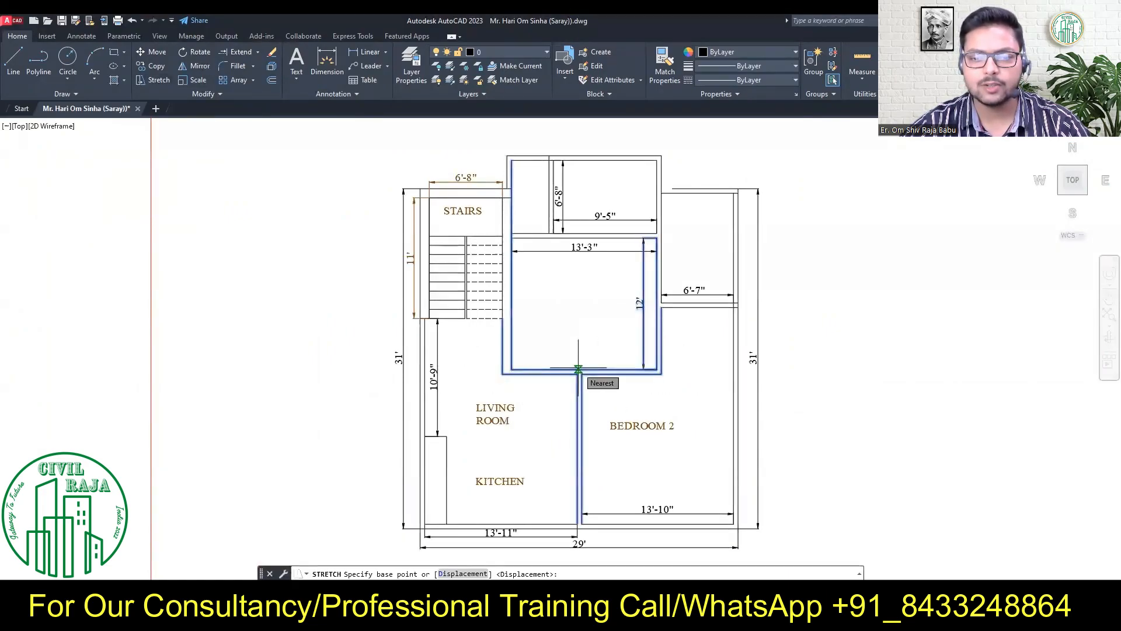
key(Escape)
Dimension Bedroom 2's length along the wall it shares with the living room.
click(327, 63)
click(582, 476)
click(595, 483)
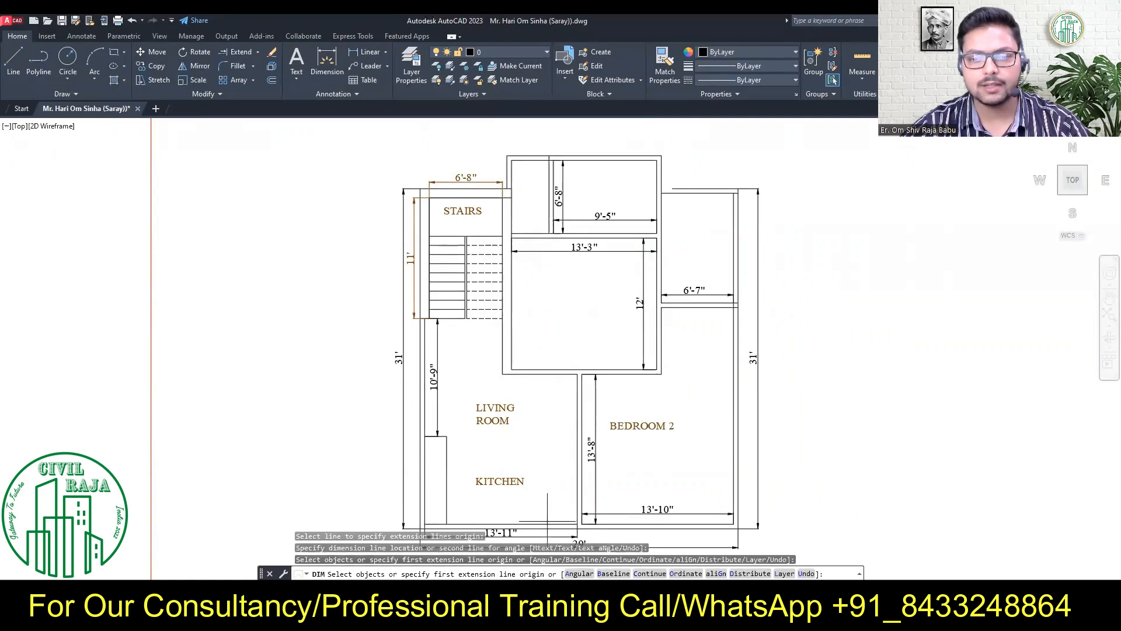
click(612, 372)
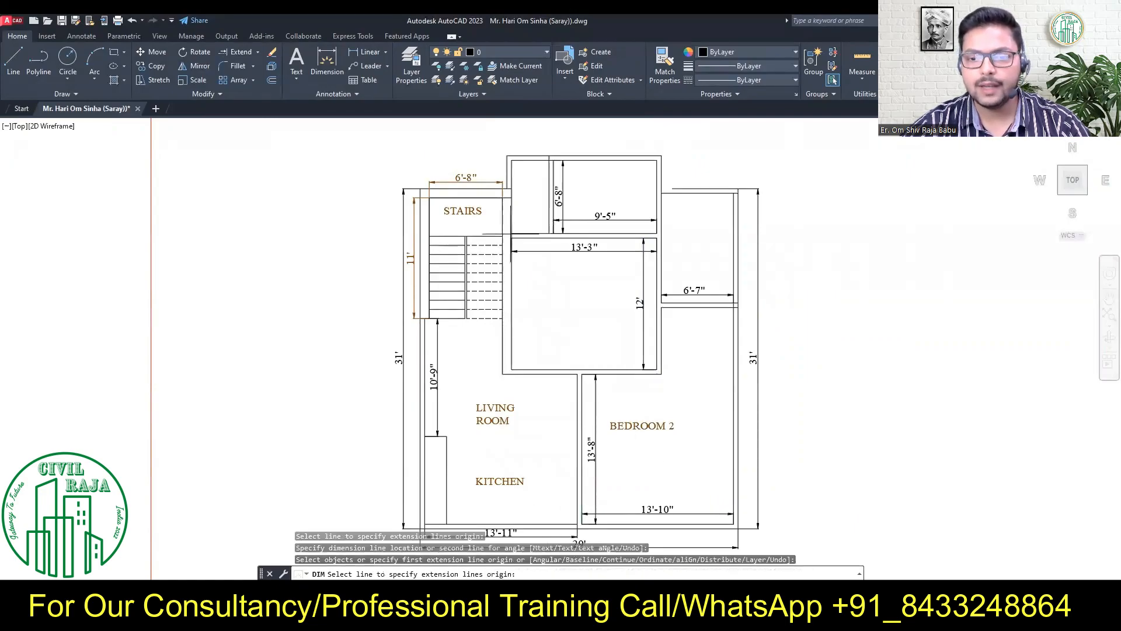
key(Escape)
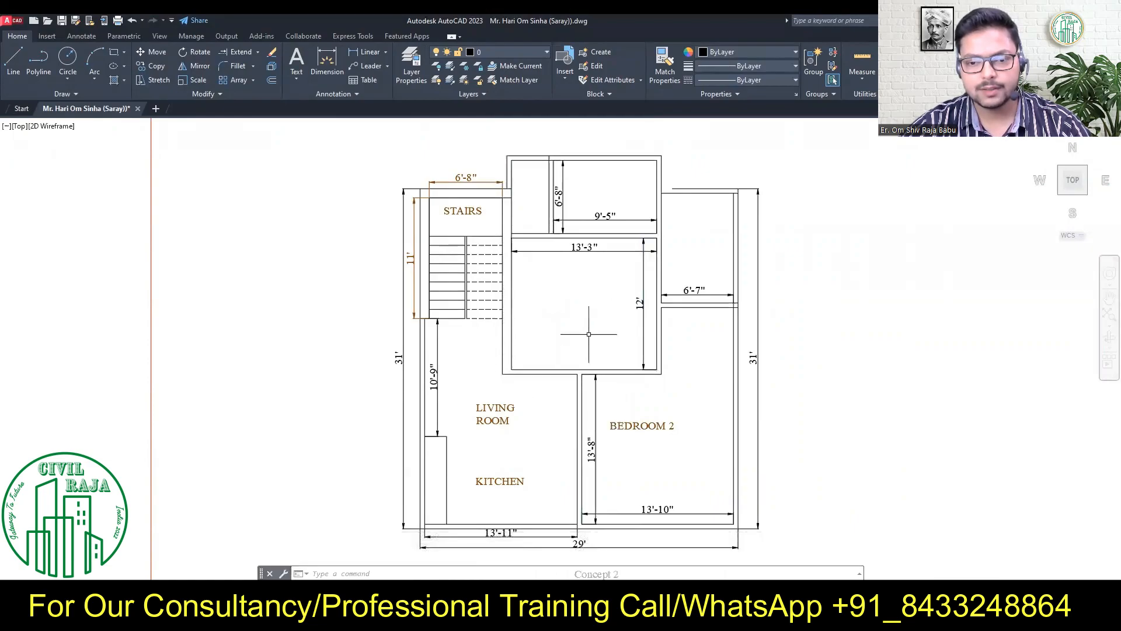
Stretch the wall between the living room and Bedroom 2 by 5" toward Bedroom 2, together with its adjoining dimensions.
scroll(587, 535, up, 2)
click(587, 535)
click(550, 275)
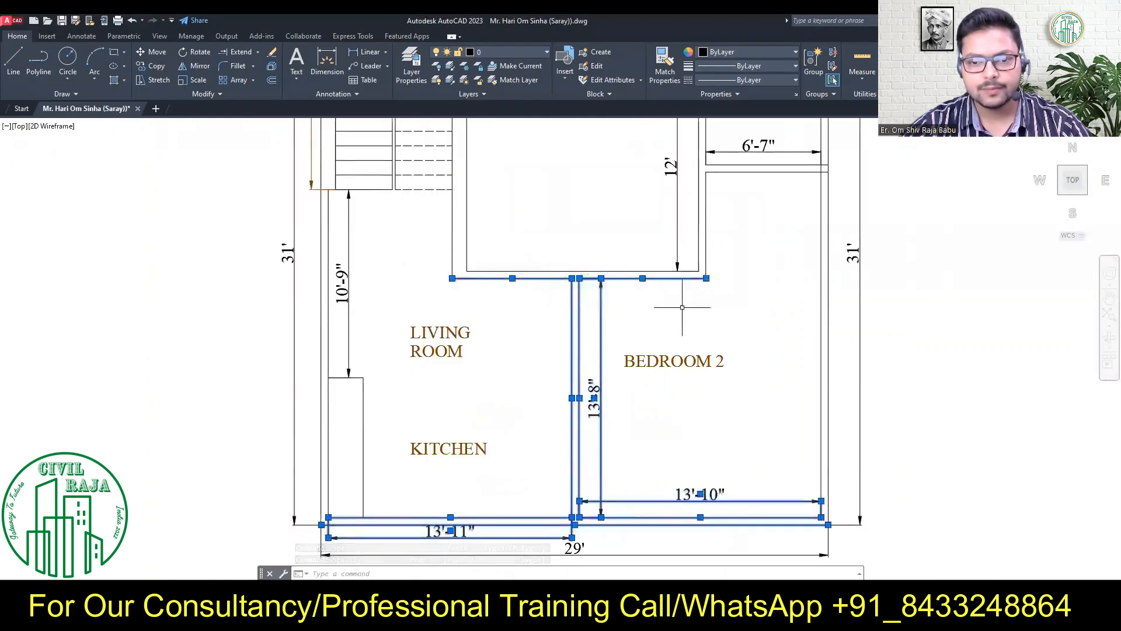
click(156, 81)
click(571, 397)
text(5")
key(Return)
Stretch the living room and Bedroom 2 partition another 5" to the right so Bedroom 2 is 13' wide.
click(590, 540)
click(553, 271)
key(Return)
click(578, 383)
text(5")
key(Return)
scroll(485, 447, down, 2)
middle_drag(625, 361, 632, 382)
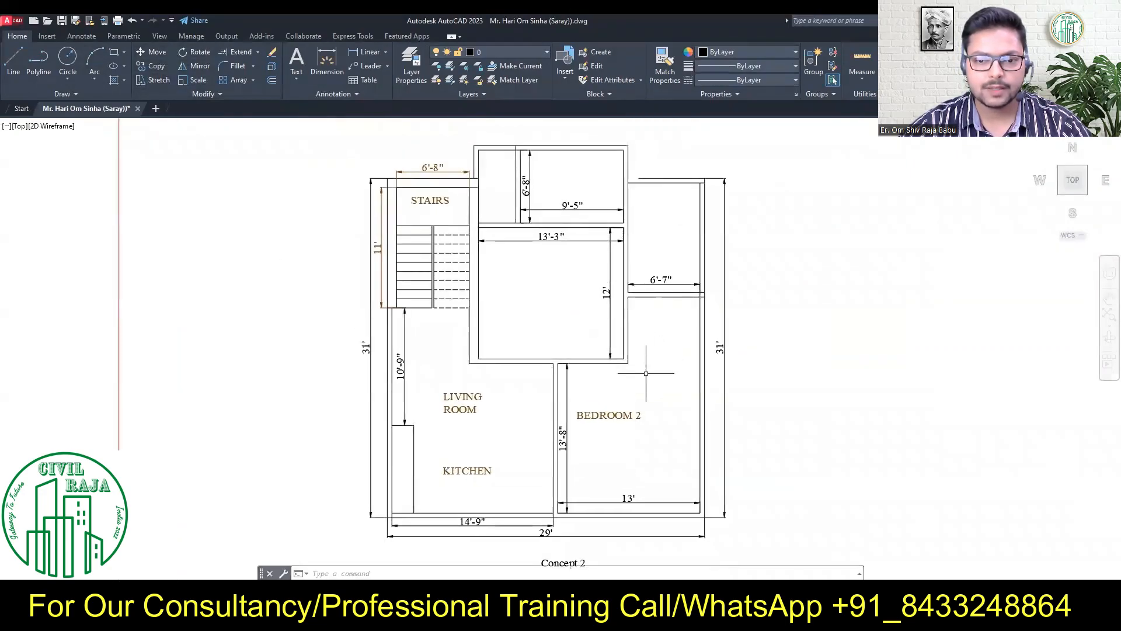
Extend the outer line of the right room's top wall to the outer wall of the adjoining top room.
scroll(556, 159, up, 3)
scroll(572, 303, down, 3)
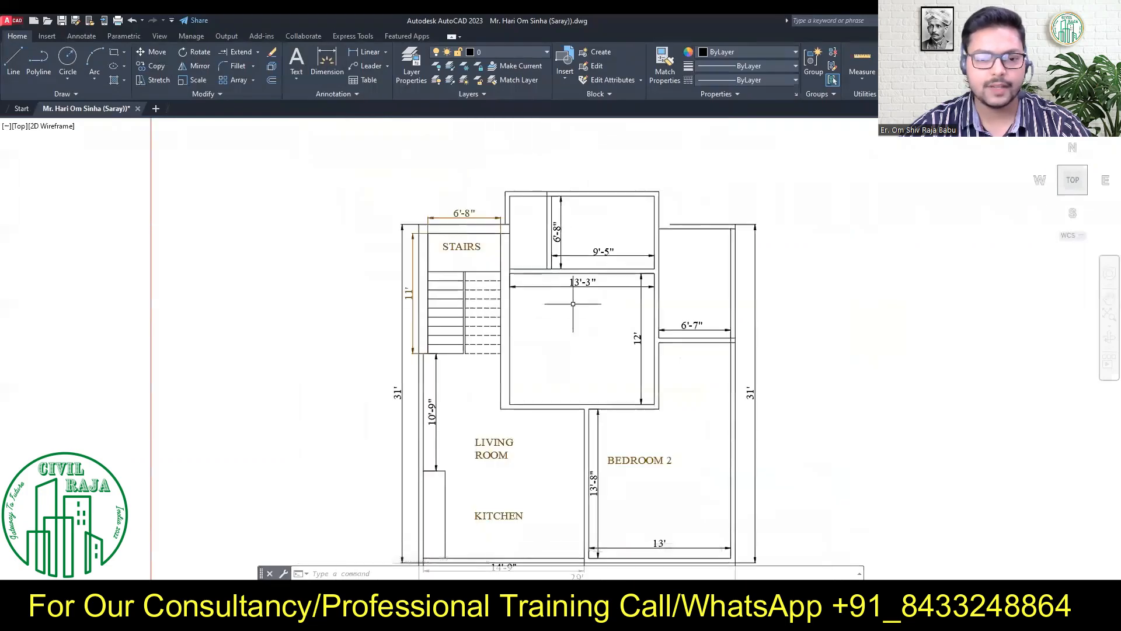
middle_drag(595, 282, 575, 279)
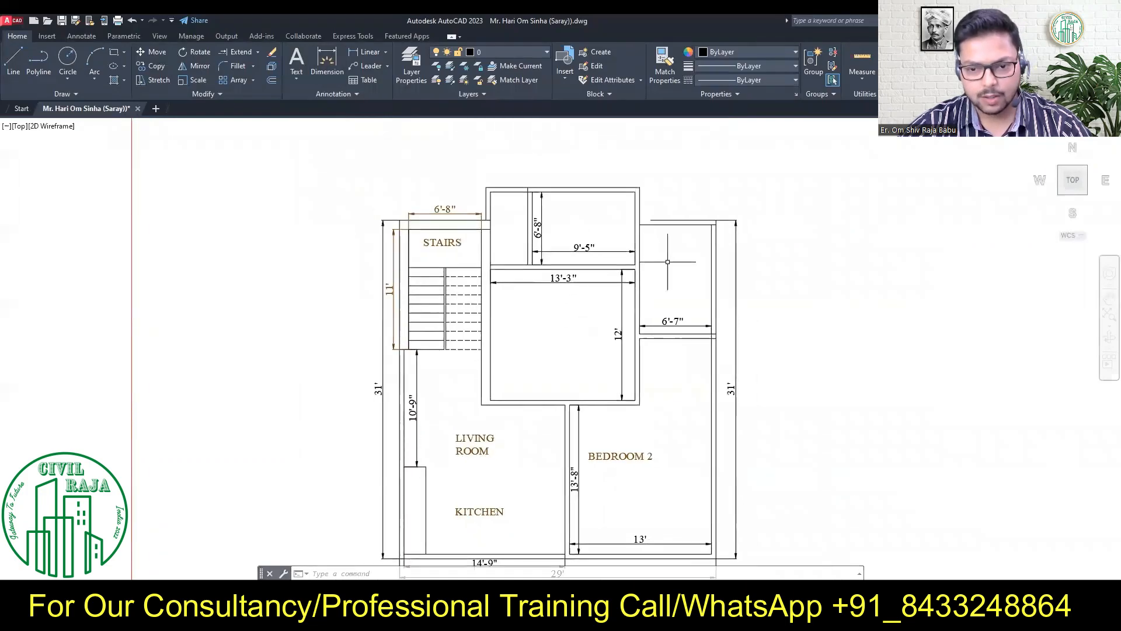
scroll(670, 191, up, 2)
click(622, 237)
click(327, 62)
click(621, 237)
key(Escape)
scroll(652, 316, down, 2)
middle_drag(651, 316, 675, 233)
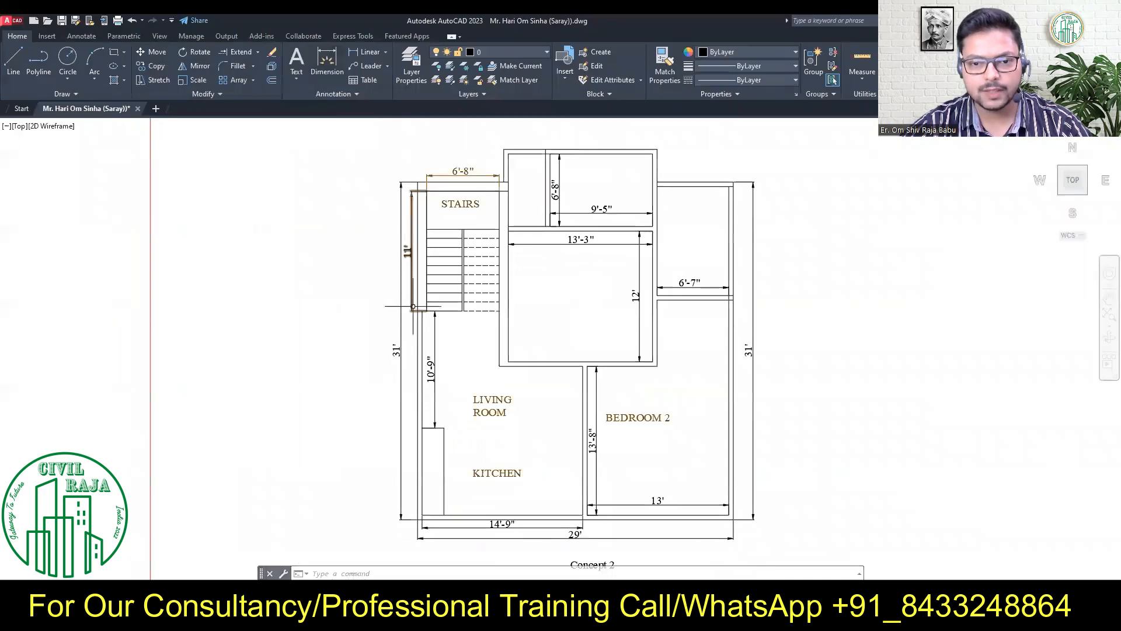
Measure the total area covering the upper bedroom, top rooms, right room and Bedroom 2.
text(aa)
key(Return)
click(508, 361)
click(508, 154)
click(653, 154)
click(657, 186)
click(729, 186)
click(729, 518)
click(590, 513)
key(Return)
scroll(791, 431, down, 6)
scroll(999, 488, up, 6)
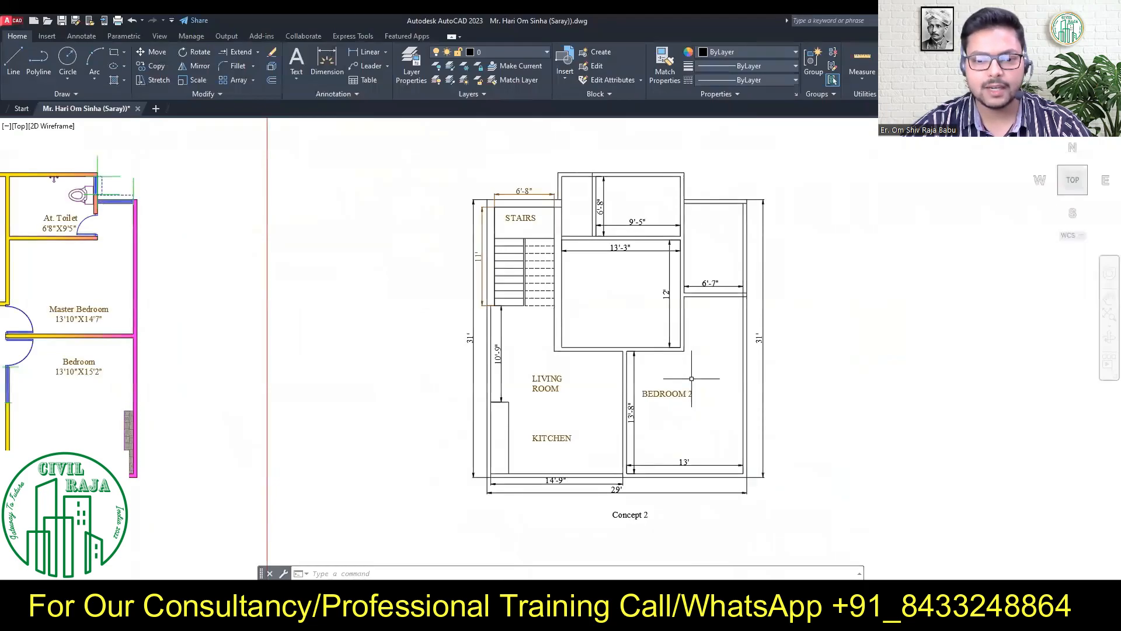
scroll(539, 317, up, 2)
text(dim)
key(Return)
click(674, 371)
key(Escape)
scroll(617, 409, down, 2)
mouse_move(617, 409)
middle_down()
mouse_move(625, 320)
mouse_move(598, 347)
mouse_move(630, 396)
mouse_move(863, 390)
middle_up()
text(dim)
key(Return)
scroll(695, 334, up, 3)
key(Escape)
scroll(578, 348, down, 3)
scroll(787, 359, up, 2)
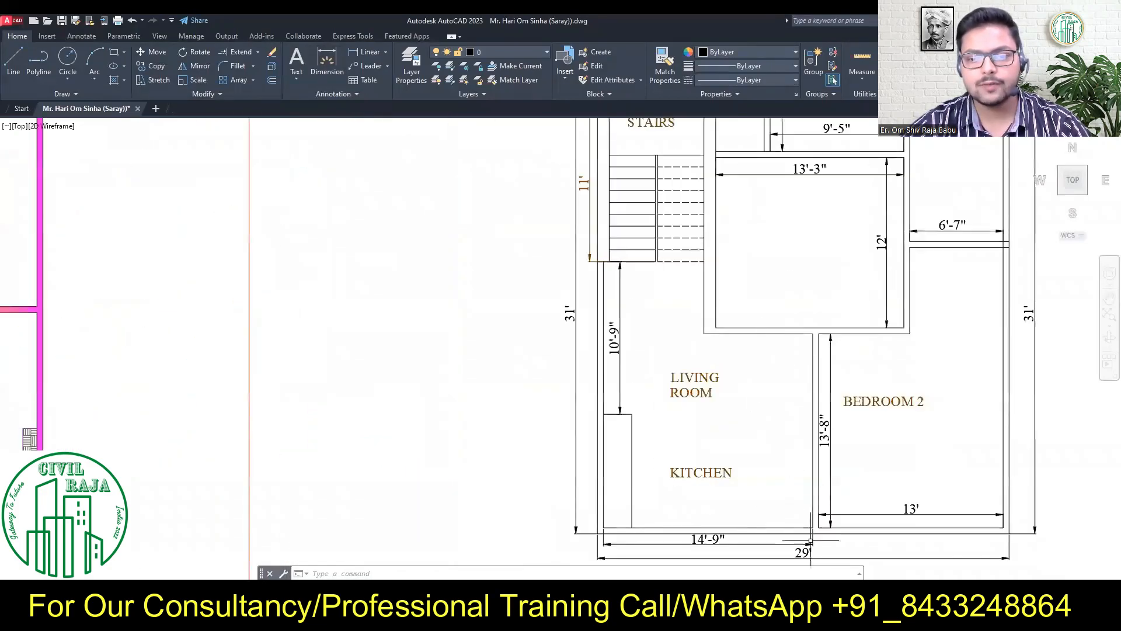
click(815, 543)
click(789, 500)
key(Delete)
middle_drag(789, 500, 776, 527)
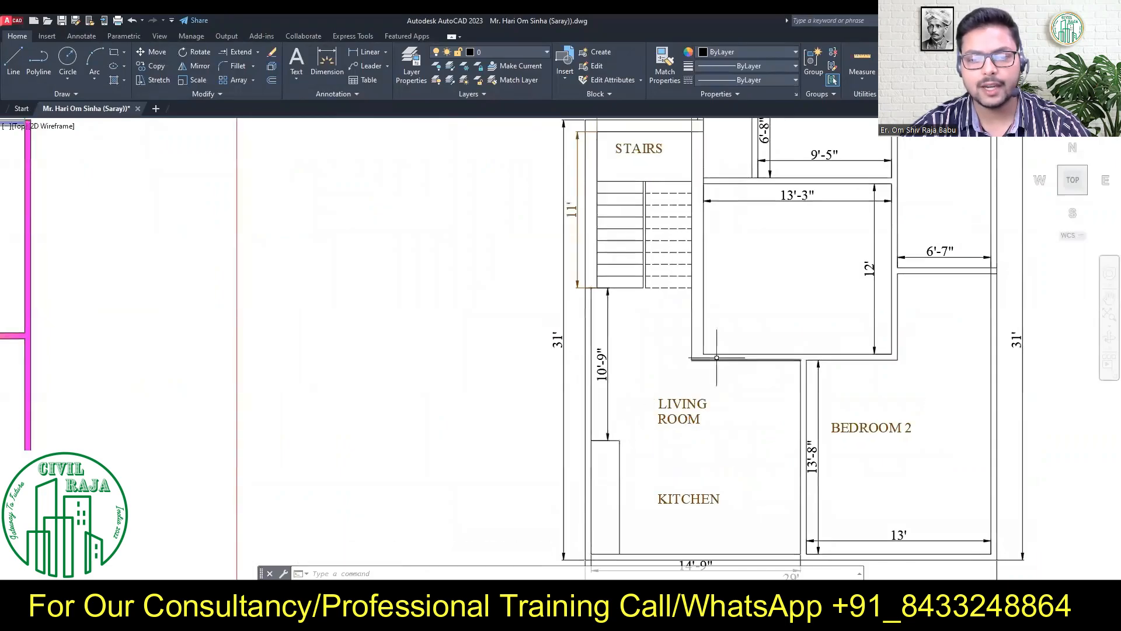
Check distances along the stair-side wall of the upper bedroom and top rooms with the Dimension tool.
text(dim)
key(Return)
key(Return)
click(691, 360)
key(Escape)
middle_drag(742, 319, 735, 408)
scroll(701, 175, up, 3)
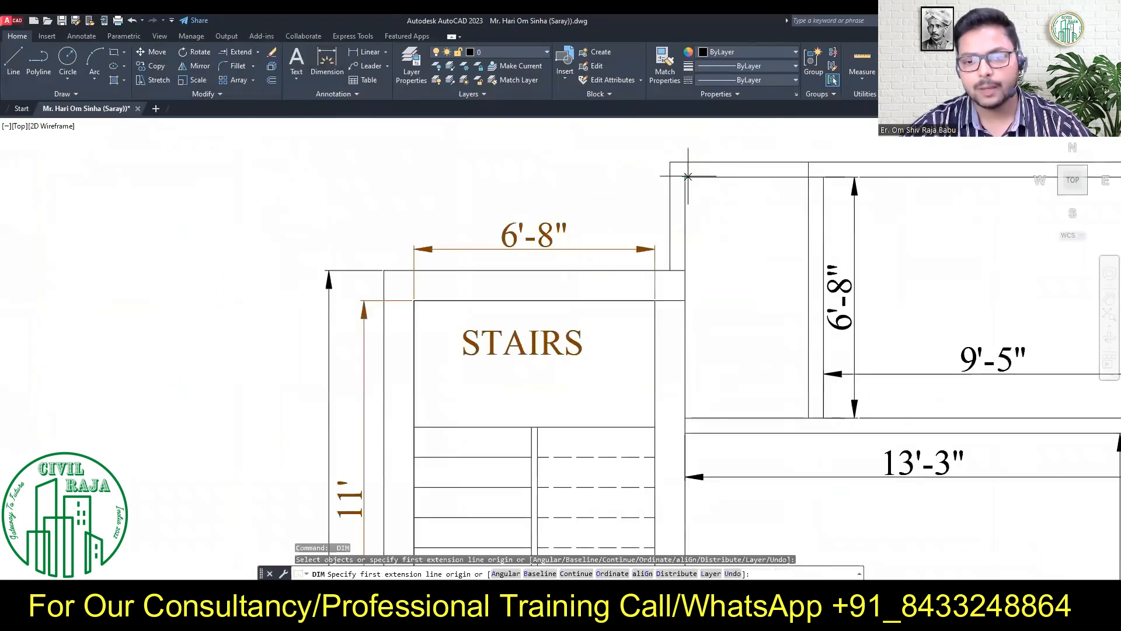
scroll(741, 246, down, 6)
scroll(644, 178, up, 5)
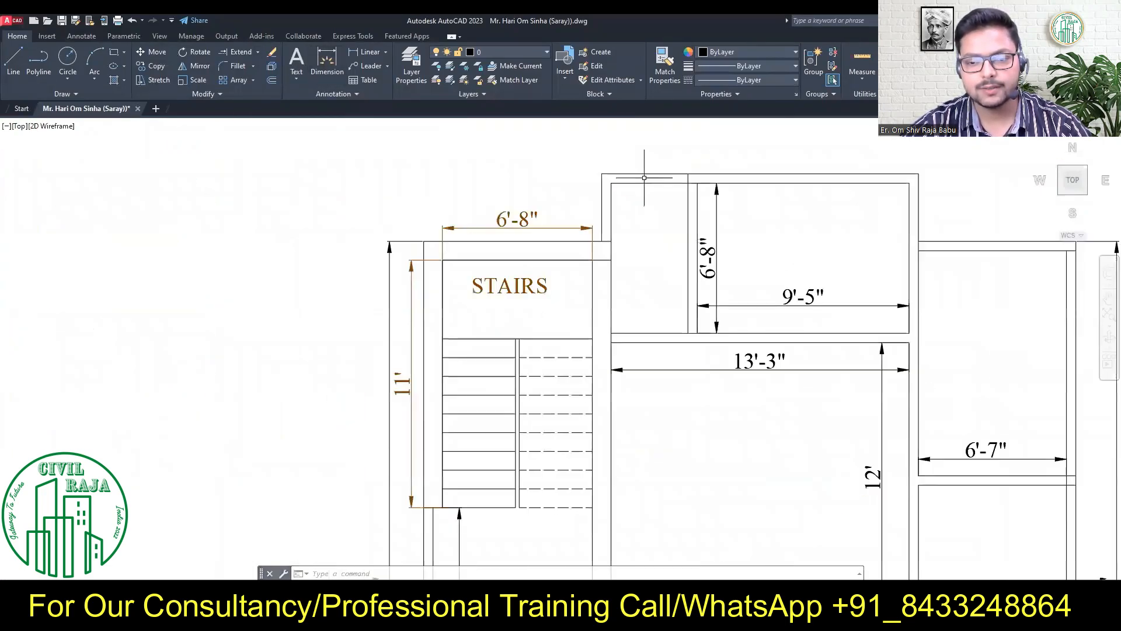
click(334, 61)
click(611, 241)
key(Escape)
scroll(440, 316, down, 4)
middle_drag(441, 315, 393, 227)
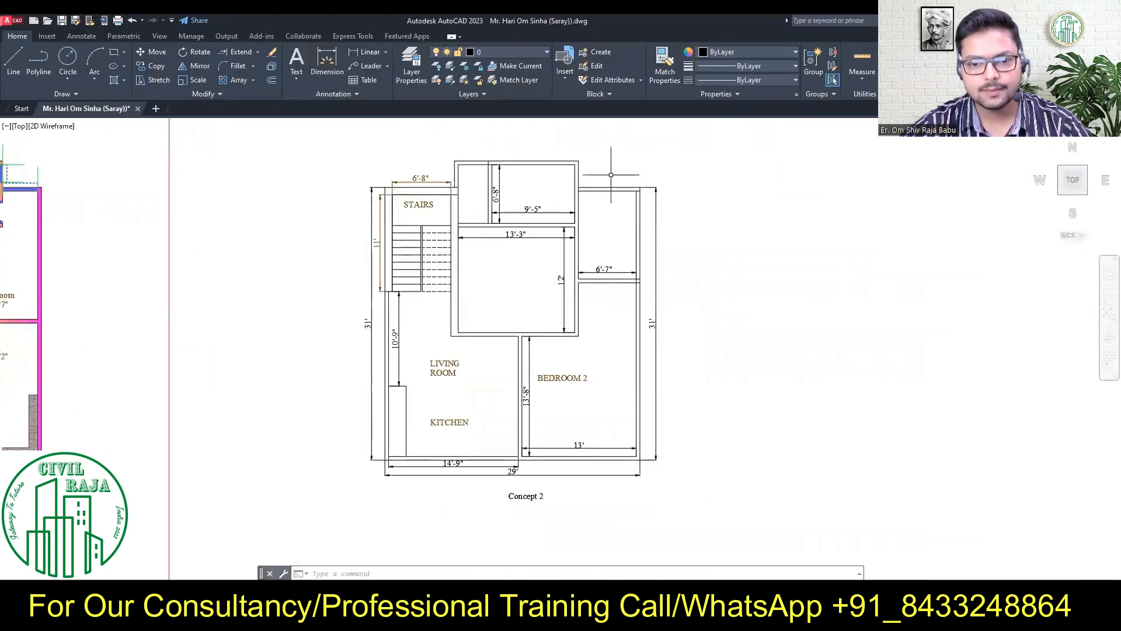
Dimension the right room's length along its inner right wall.
scroll(603, 188, up, 2)
key(Return)
click(657, 192)
click(657, 333)
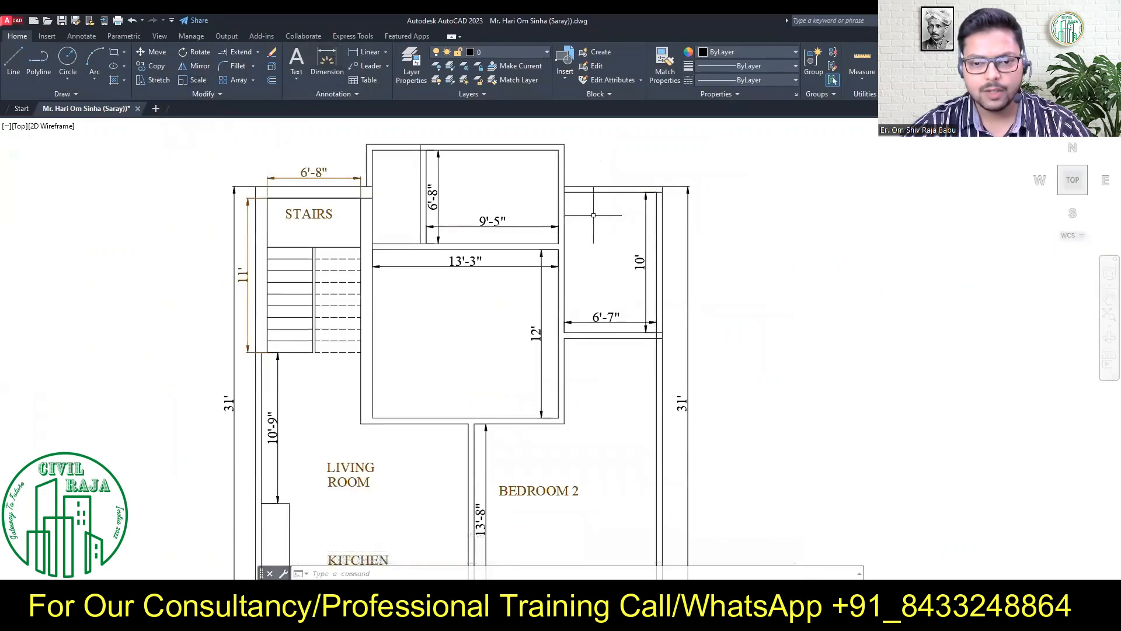
Stretch the walls around the right room so it is 11' long and the upper bedroom is 13'-4" wide.
click(596, 251)
click(550, 513)
text(1)
key(Return)
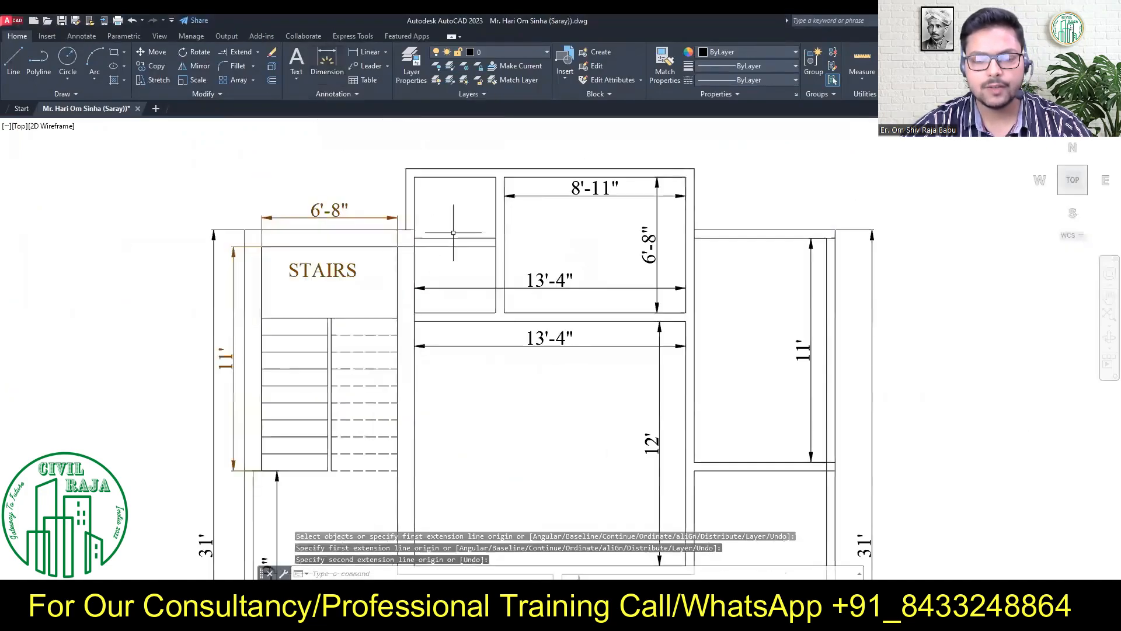
Save the drawing.
key(ctrl+s)
scroll(567, 235, down, 2)
middle_drag(326, 268, 570, 268)
middle_drag(985, 298, 718, 289)
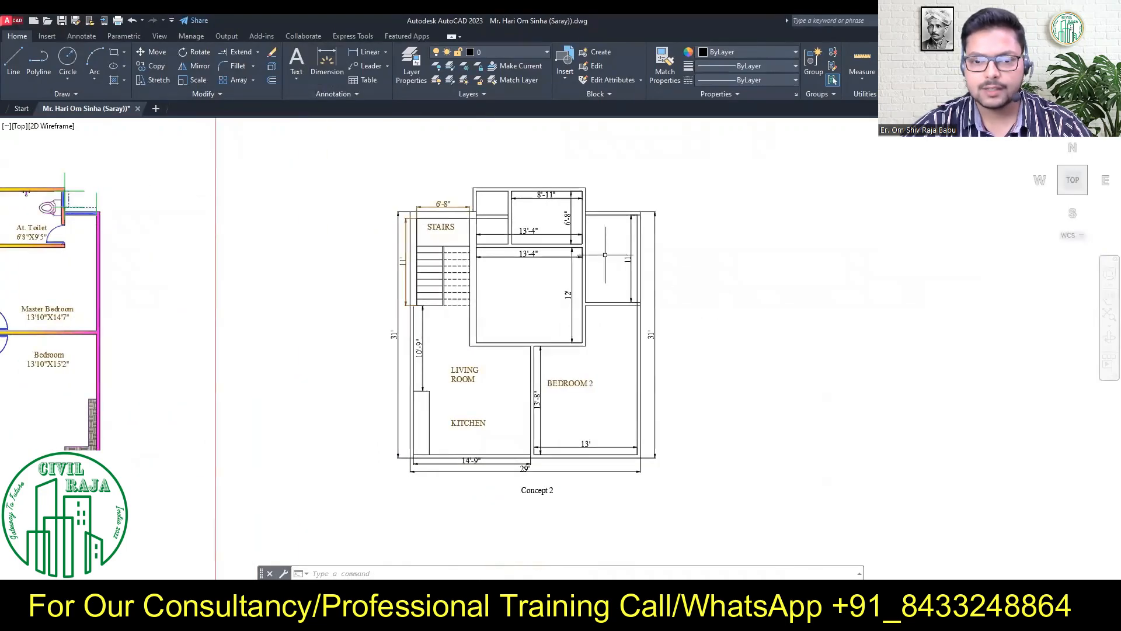
Dimension the right room's width just below its top wall.
scroll(499, 428, up, 2)
click(327, 61)
key(Escape)
scroll(582, 358, down, 2)
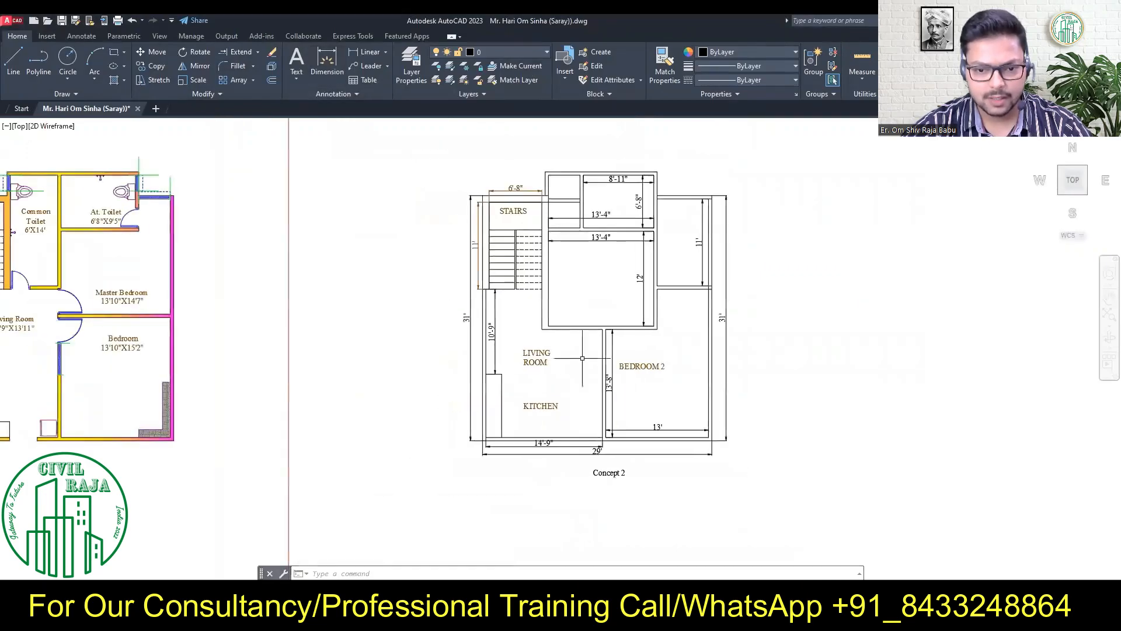
middle_drag(391, 347, 350, 386)
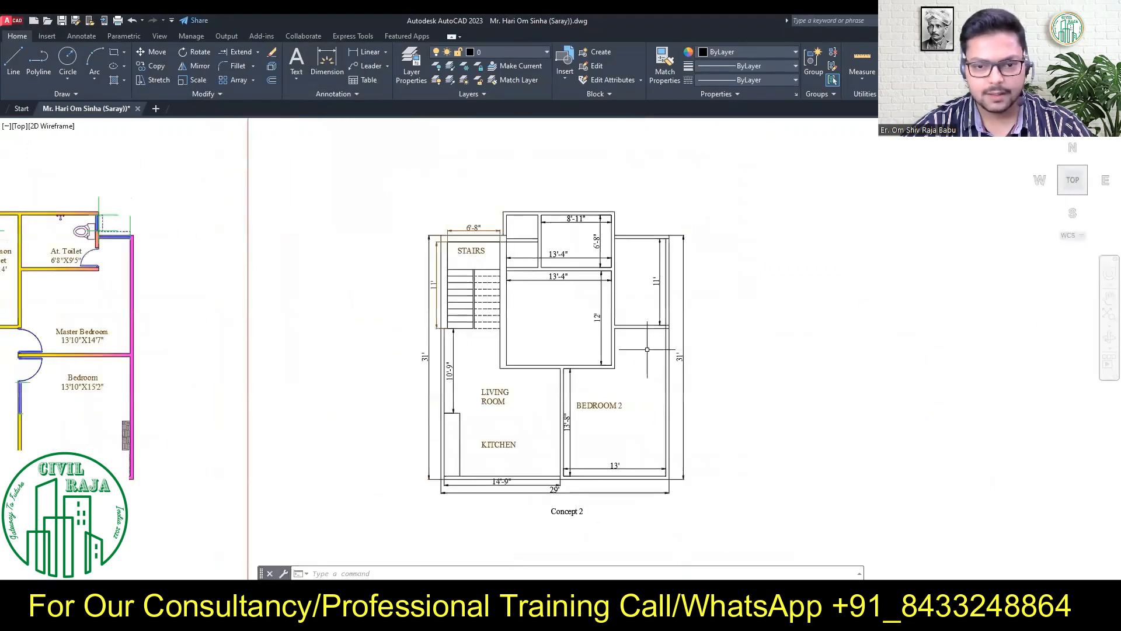
click(325, 61)
scroll(639, 223, up, 2)
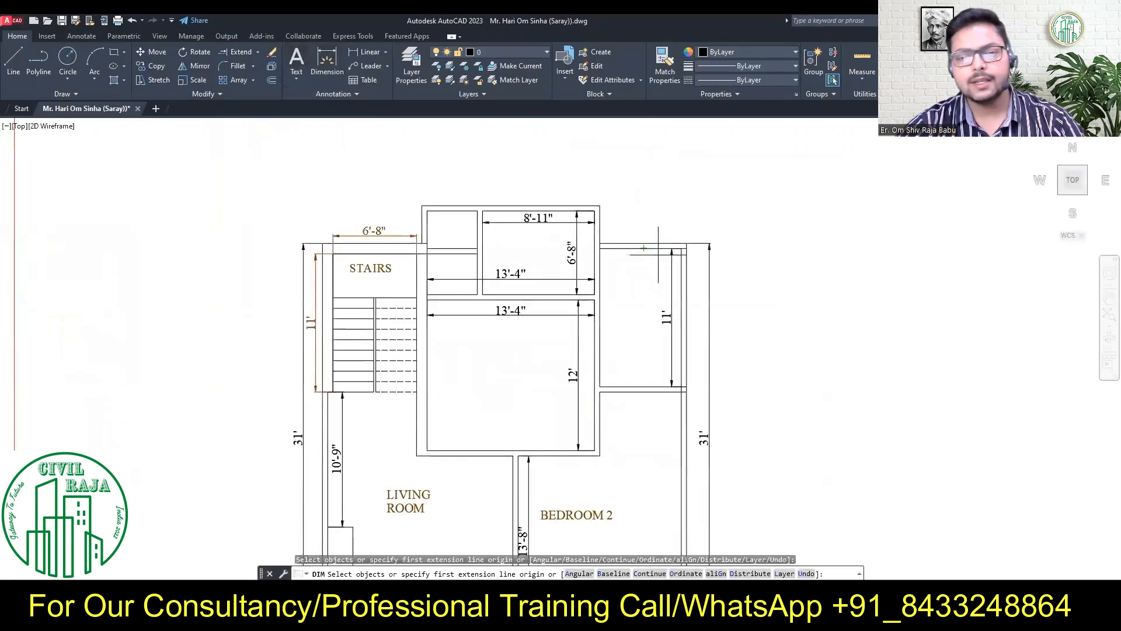
click(648, 244)
click(655, 264)
scroll(685, 315, down, 2)
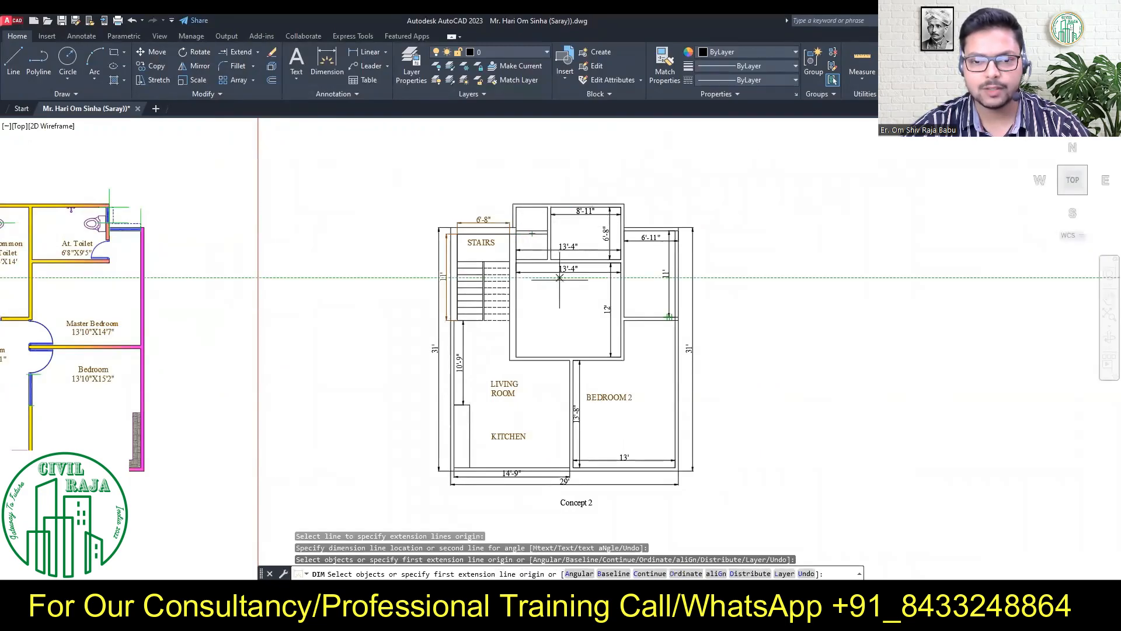
scroll(596, 345, up, 2)
scroll(592, 331, down, 2)
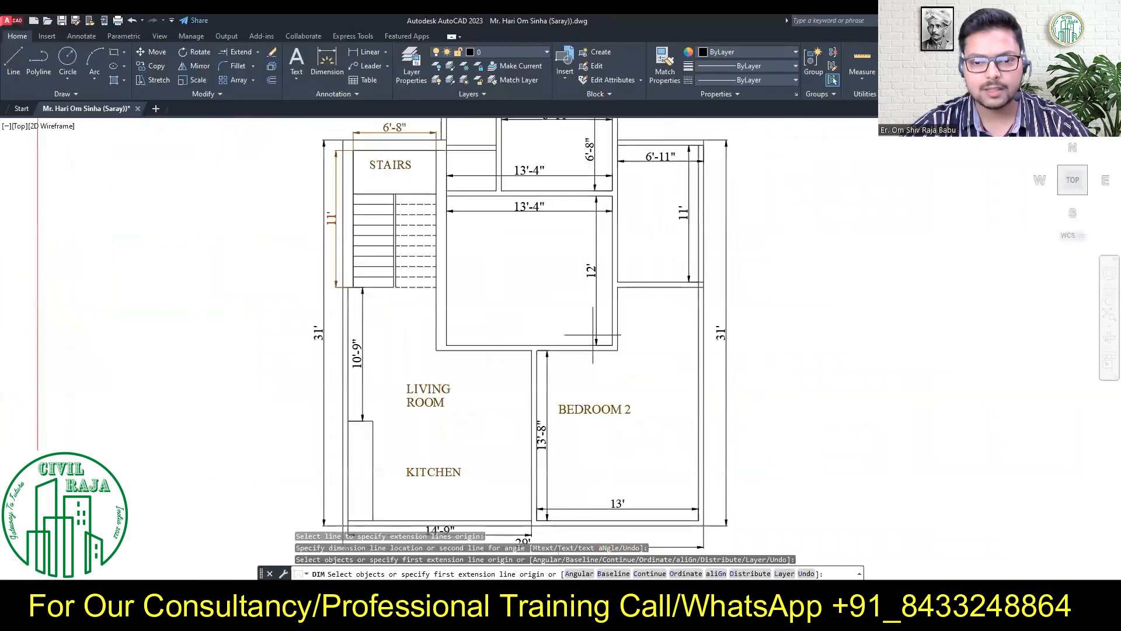
Delete the dimensions inside the upper, middle and right rooms and bedroom 2.
scroll(587, 213, up, 2)
key(Escape)
click(608, 228)
click(530, 178)
key(Delete)
click(562, 343)
click(535, 321)
key(Delete)
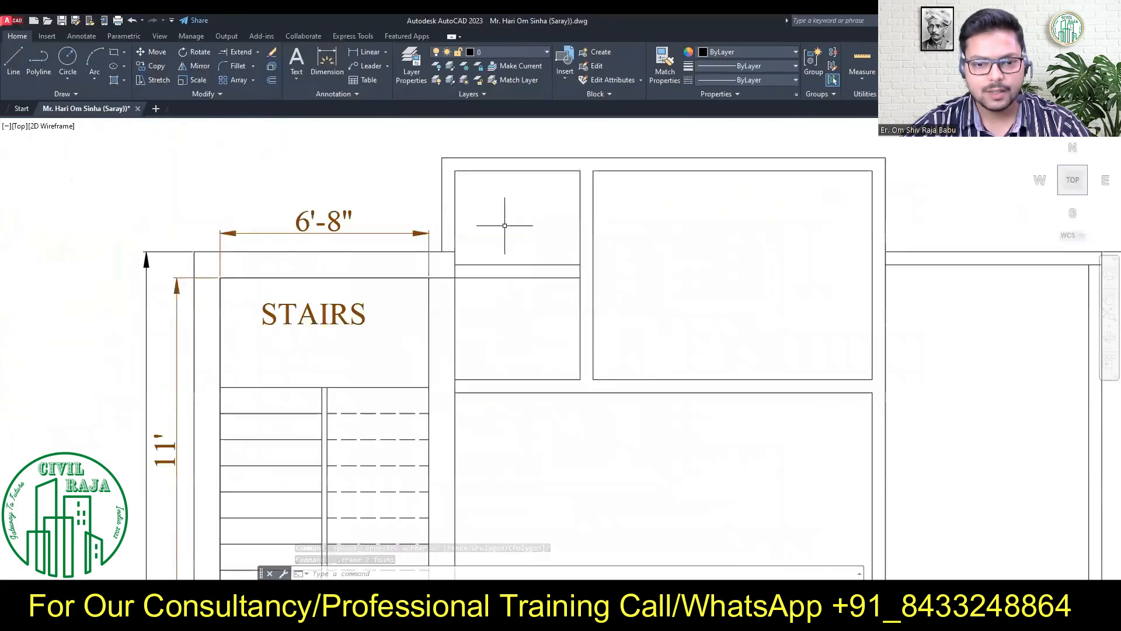
Remove the wall between the middle room and the small room above it, trimming the leftover lines so both become one room.
scroll(559, 278, down, 3)
scroll(638, 333, up, 5)
click(593, 420)
click(531, 370)
key(Delete)
scroll(571, 401, down, 2)
scroll(532, 318, up, 2)
text(tr)
drag(528, 322, 491, 314)
key(Escape)
scroll(362, 251, down, 2)
scroll(748, 301, up, 6)
drag(651, 254, 619, 260)
scroll(630, 258, down, 6)
Remove the stair, living room and kitchen dimensions plus the overall 29' width and left-side 31' dimensions.
scroll(783, 375, down, 2)
middle_drag(759, 376, 699, 296)
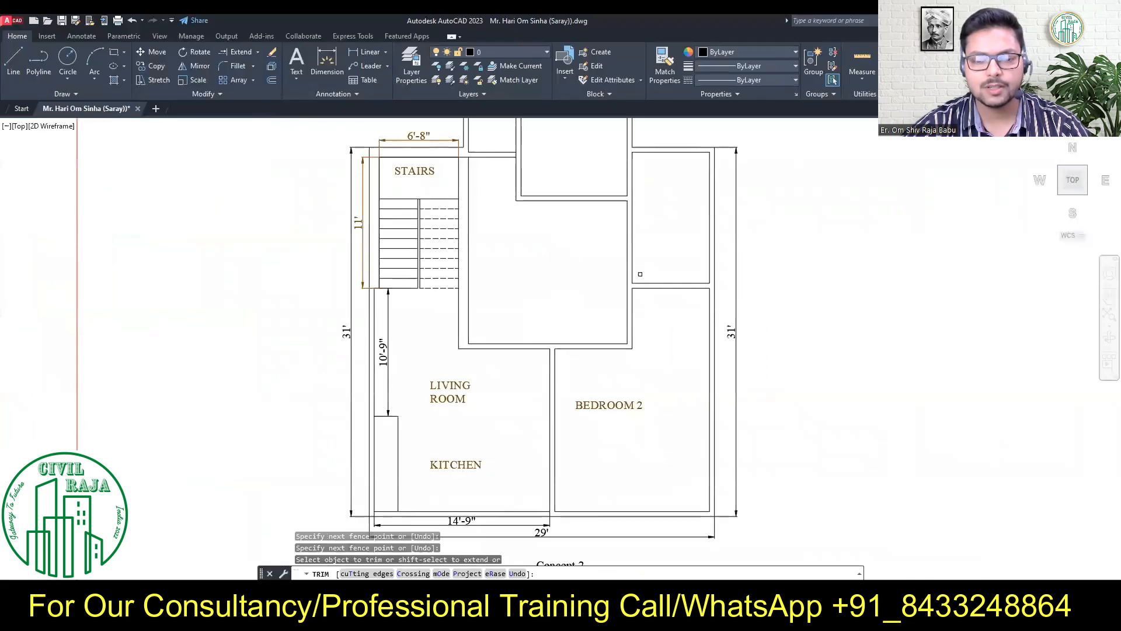
scroll(552, 534, up, 3)
click(540, 443)
scroll(541, 443, down, 2)
drag(218, 462, 210, 467)
scroll(205, 466, down, 2)
click(429, 166)
click(362, 306)
click(387, 398)
scroll(397, 397, down, 2)
scroll(419, 390, up, 2)
mouse_move(419, 390)
middle_down()
mouse_move(443, 313)
mouse_move(416, 404)
middle_up()
Trim away the partition between the two upper rooms so they form one stepped room.
scroll(502, 306, down, 4)
scroll(506, 305, up, 4)
scroll(505, 307, down, 2)
middle_drag(504, 317, 517, 237)
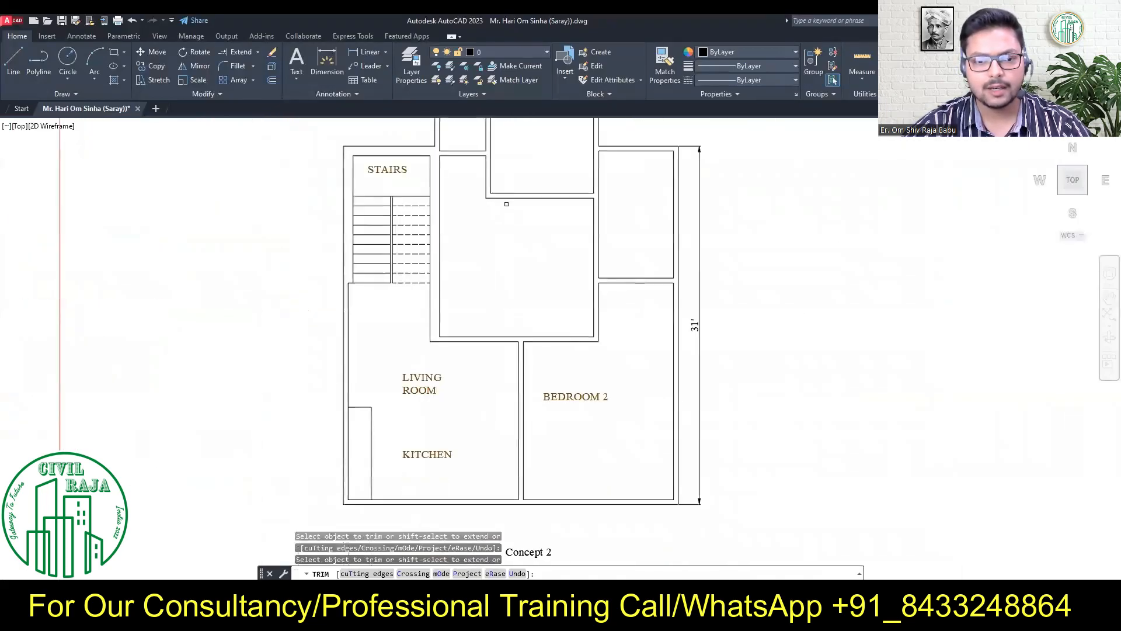
scroll(516, 237, up, 5)
key(Escape)
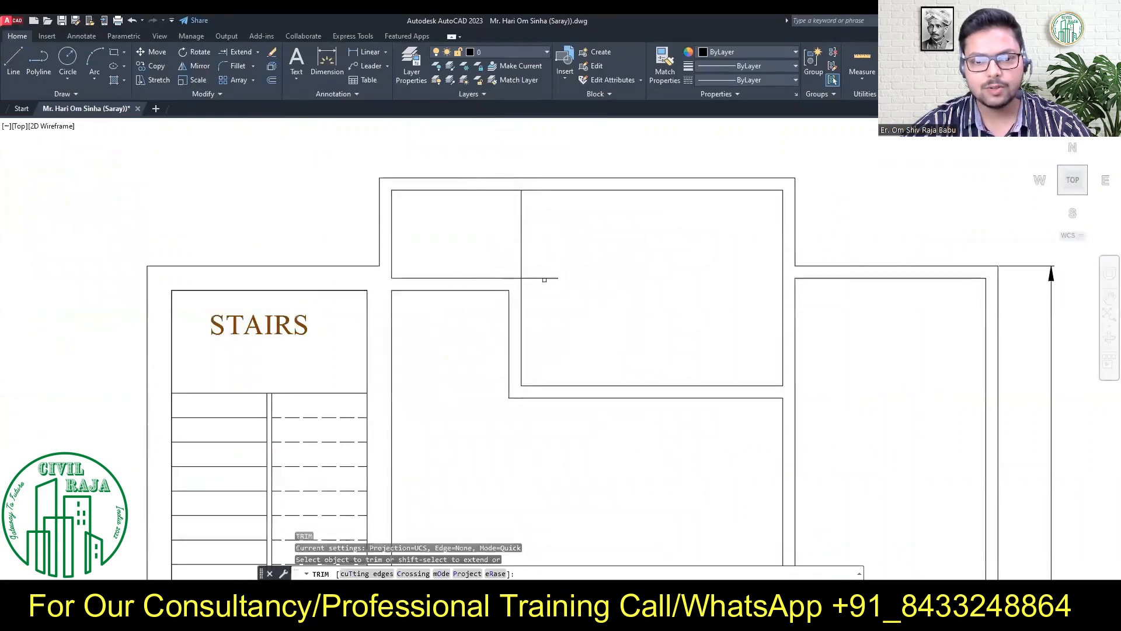
Stretch the upper room's short horizontal wall beside the stairs 1' downward.
click(327, 61)
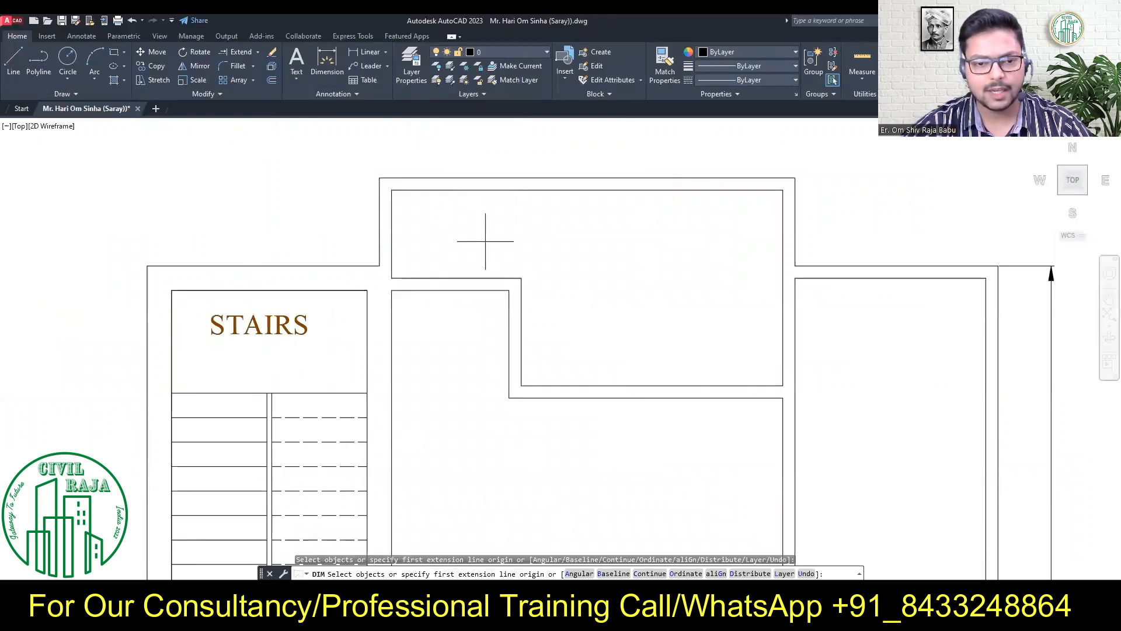
key(Escape)
click(544, 251)
click(386, 368)
click(153, 80)
click(452, 287)
text(1')
key(Return)
key(Escape)
Check the height of the wall step, then stretch the short horizontal wall 3" back up.
click(327, 66)
click(509, 319)
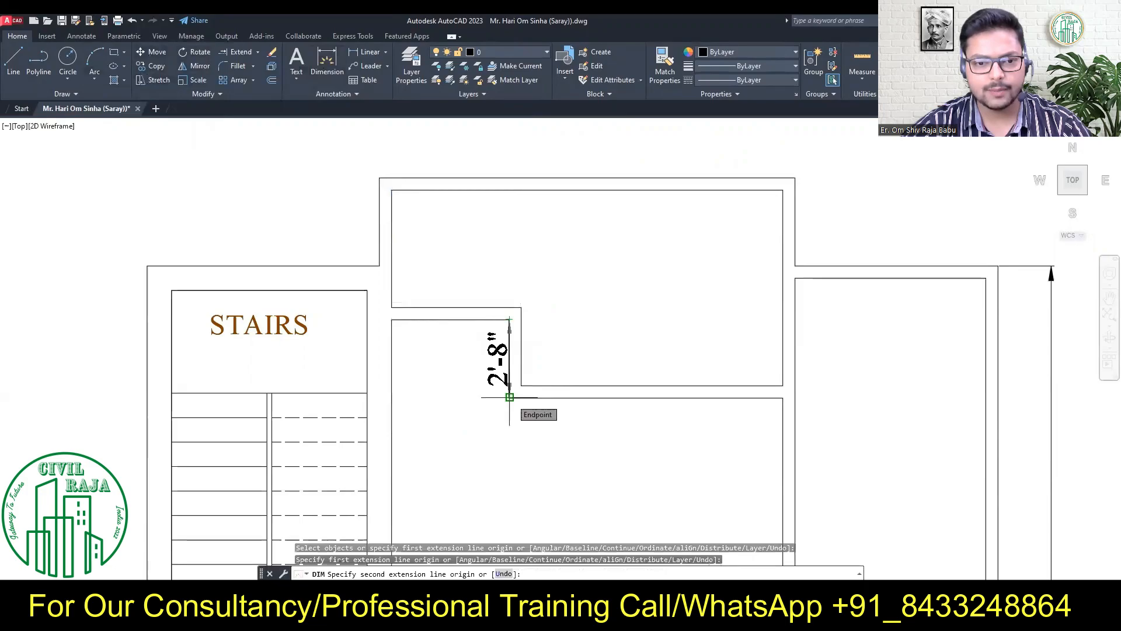
key(Escape)
click(543, 257)
click(382, 353)
click(153, 80)
click(451, 319)
text(3")
click(327, 66)
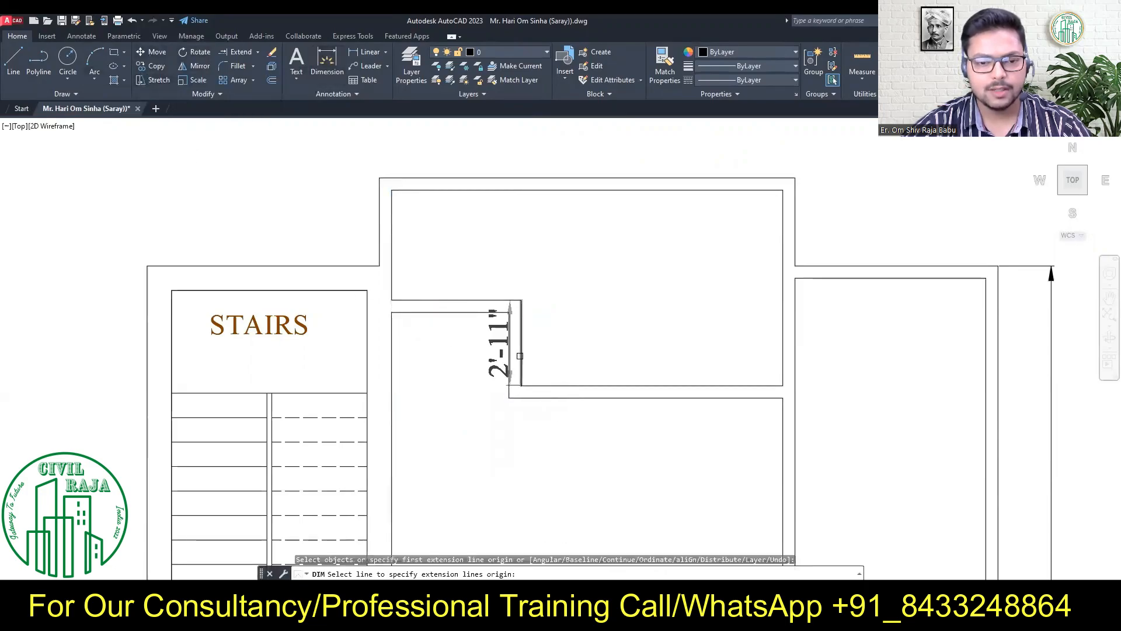
key(Escape)
Join the line segments along the inner top wall of the upper room.
click(327, 66)
key(Escape)
click(605, 190)
click(492, 189)
text(j)
key(Return)
Check the upper room's length along its inner right wall with a dimension preview.
click(327, 66)
scroll(863, 280, down, 5)
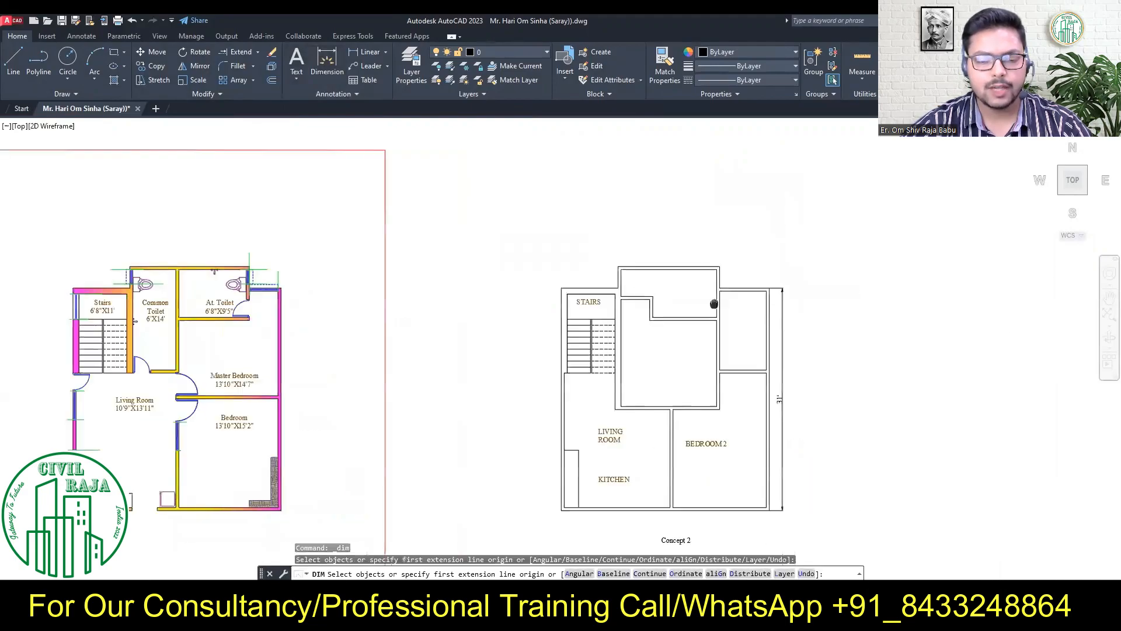
scroll(569, 230, up, 4)
scroll(478, 232, down, 2)
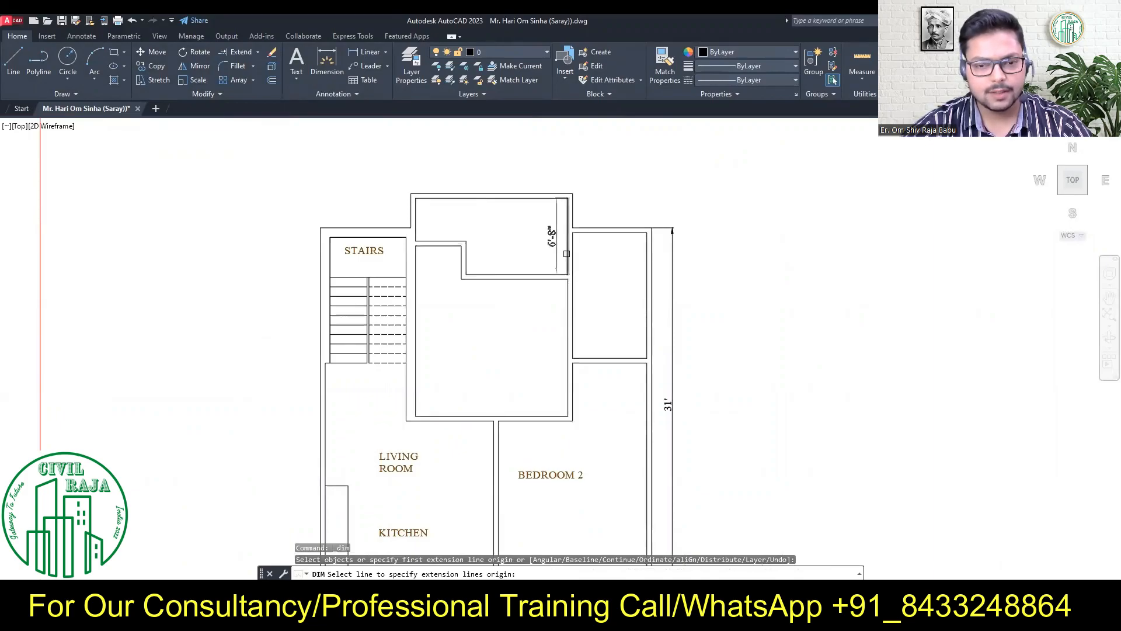
scroll(523, 252, down, 3)
click(615, 241)
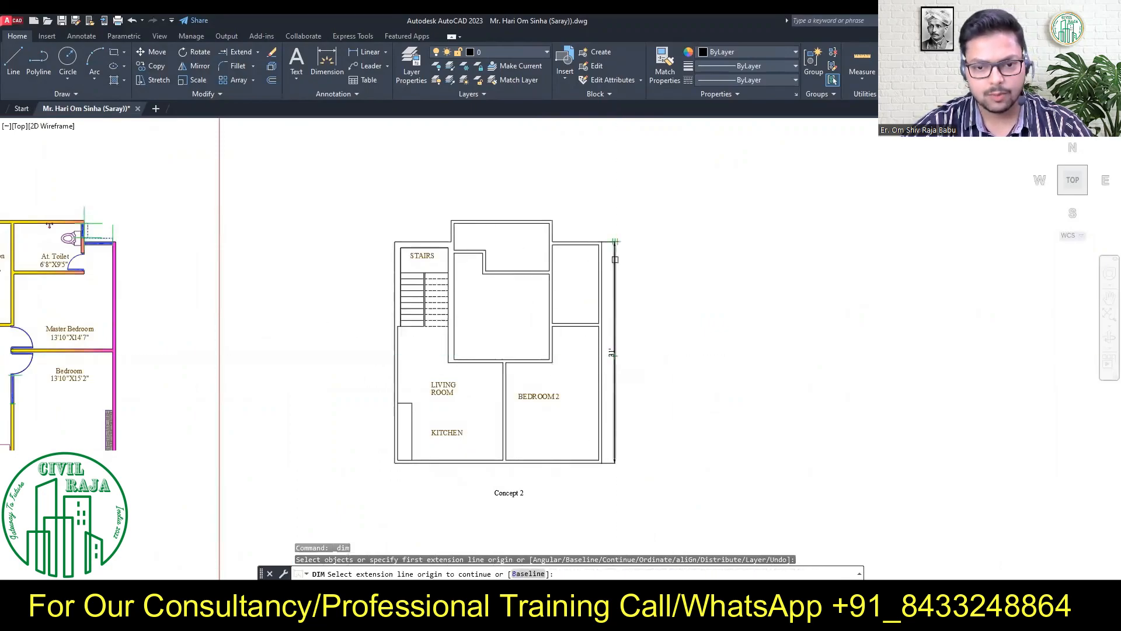
key(Escape)
Copy the whole Concept 2 plan horizontally to the empty space on its right.
click(642, 474)
click(373, 205)
click(155, 66)
click(549, 248)
click(818, 248)
Delete the room labels, kitchen counter and overall dimension from the copied plan.
key(Delete)
click(529, 403)
click(497, 320)
key(Delete)
click(674, 327)
key(Delete)
Join the wall lines of the copied plan into continuous polylines.
click(438, 179)
click(751, 478)
text(j)
key(Return)
Copy the door and window symbols from the earlier coloured floor plan to the space right of the copied plan.
scroll(525, 337, down, 2)
mouse_move(525, 336)
middle_down()
mouse_move(590, 351)
mouse_move(505, 351)
middle_up()
scroll(506, 335, up, 6)
scroll(479, 337, down, 4)
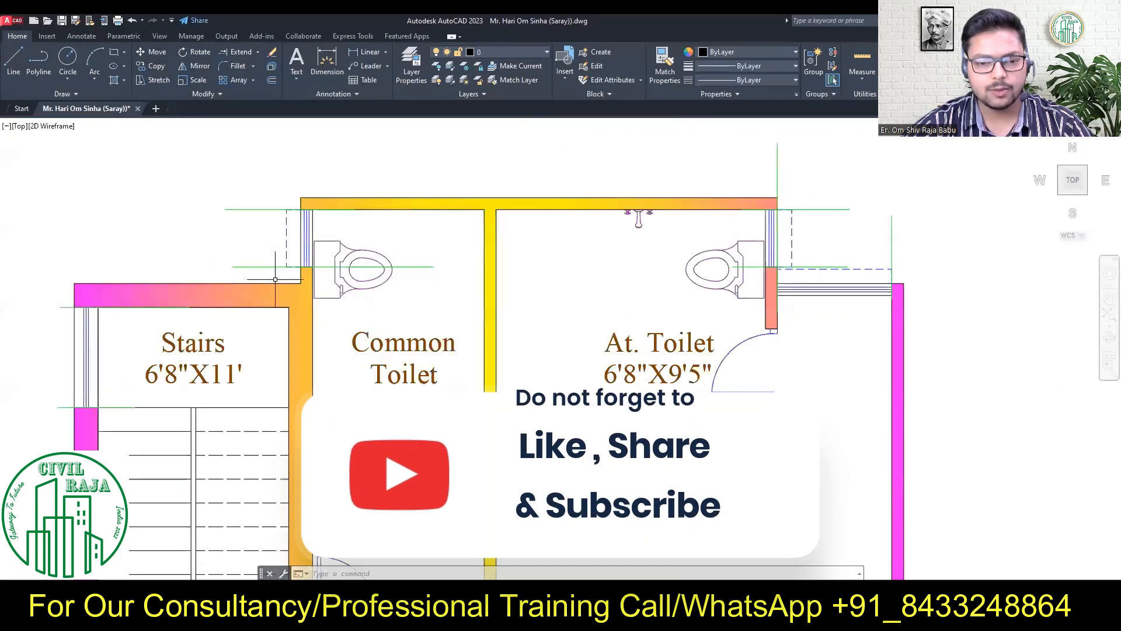
middle_drag(525, 350, 213, 351)
scroll(350, 327, up, 2)
middle_drag(350, 327, 244, 470)
click(242, 470)
scroll(491, 390, up, 6)
click(494, 390)
scroll(498, 390, down, 6)
click(529, 336)
click(529, 250)
click(275, 252)
Draw a short line across the middle room's bottom wall at its inner lower-left corner.
middle_drag(505, 440, 467, 356)
scroll(467, 356, up, 3)
scroll(467, 356, up, 2)
scroll(467, 355, down, 8)
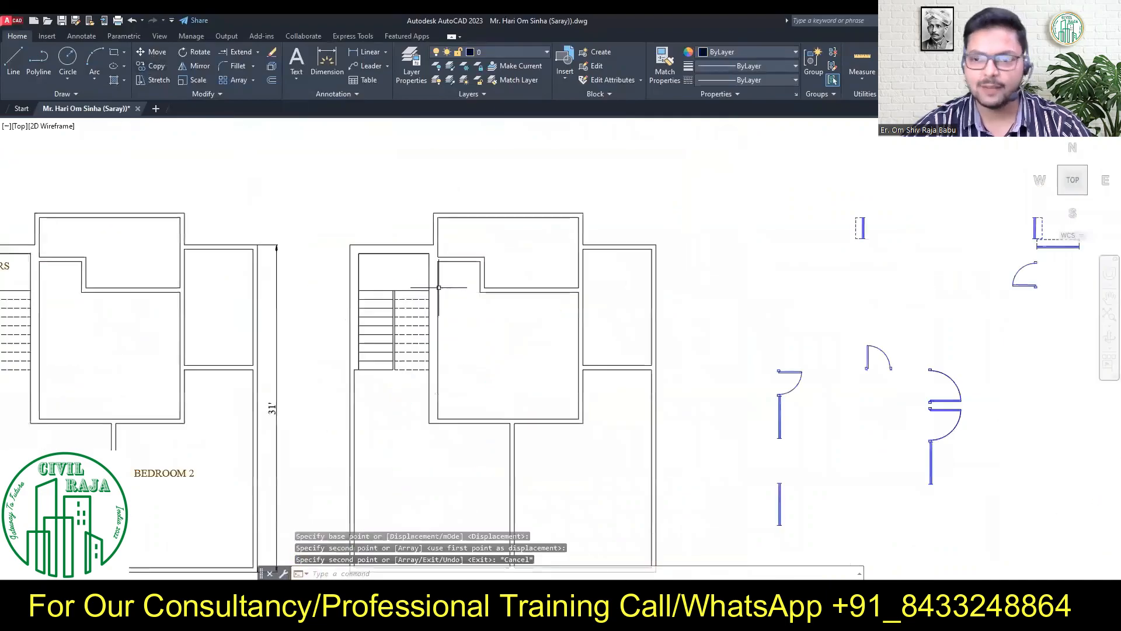
scroll(439, 287, up, 2)
click(13, 59)
scroll(492, 392, up, 4)
click(495, 418)
click(496, 437)
key(Escape)
Draw short lines across the stepped wall's vertical section at its upper and lower corners in the copied plan.
scroll(496, 438, down, 4)
scroll(560, 293, up, 2)
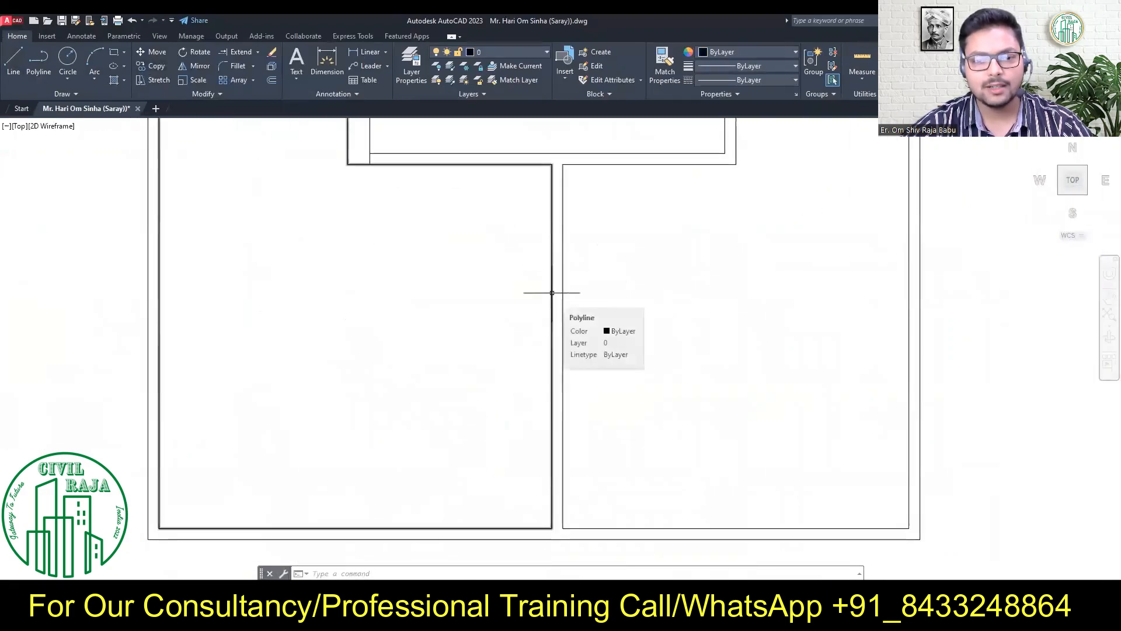
scroll(654, 312, down, 6)
middle_drag(205, 288, 29, 318)
scroll(514, 342, up, 4)
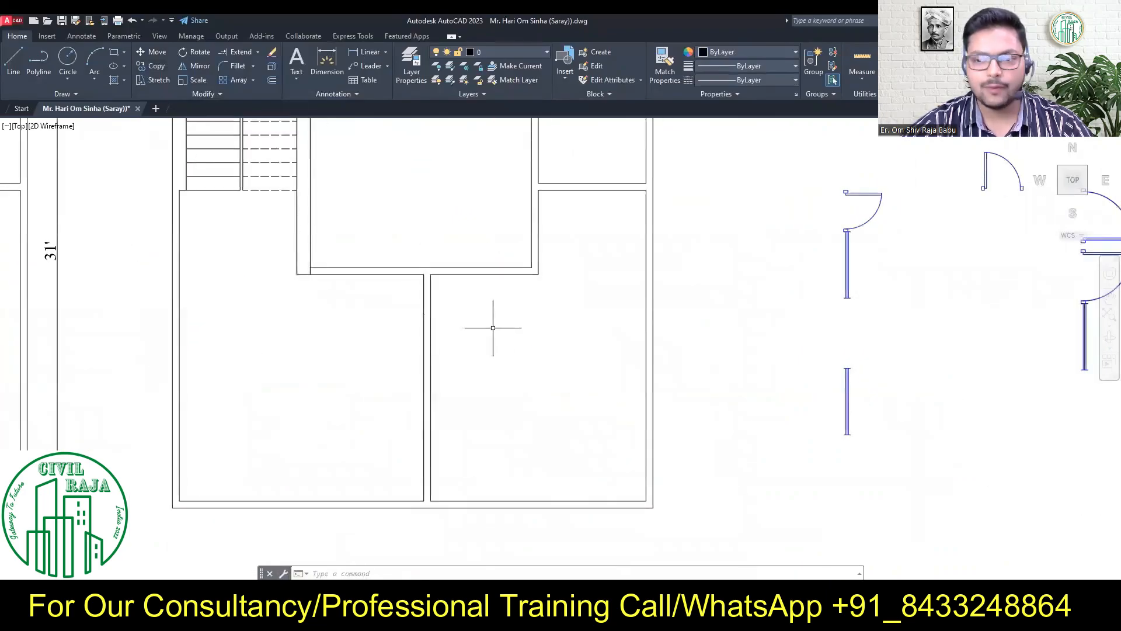
middle_drag(536, 372, 592, 382)
scroll(494, 512, up, 2)
key(l)
key(Return)
click(484, 513)
middle_drag(671, 292, 484, 532)
scroll(601, 324, up, 2)
key(Escape)
key(l)
key(Return)
click(363, 285)
click(336, 285)
key(Escape)
key(l)
key(Return)
click(394, 283)
click(366, 283)
key(Escape)
Offset the short line in the middle room's bottom wall 3'3" to the right to mark an opening.
scroll(413, 311, down, 6)
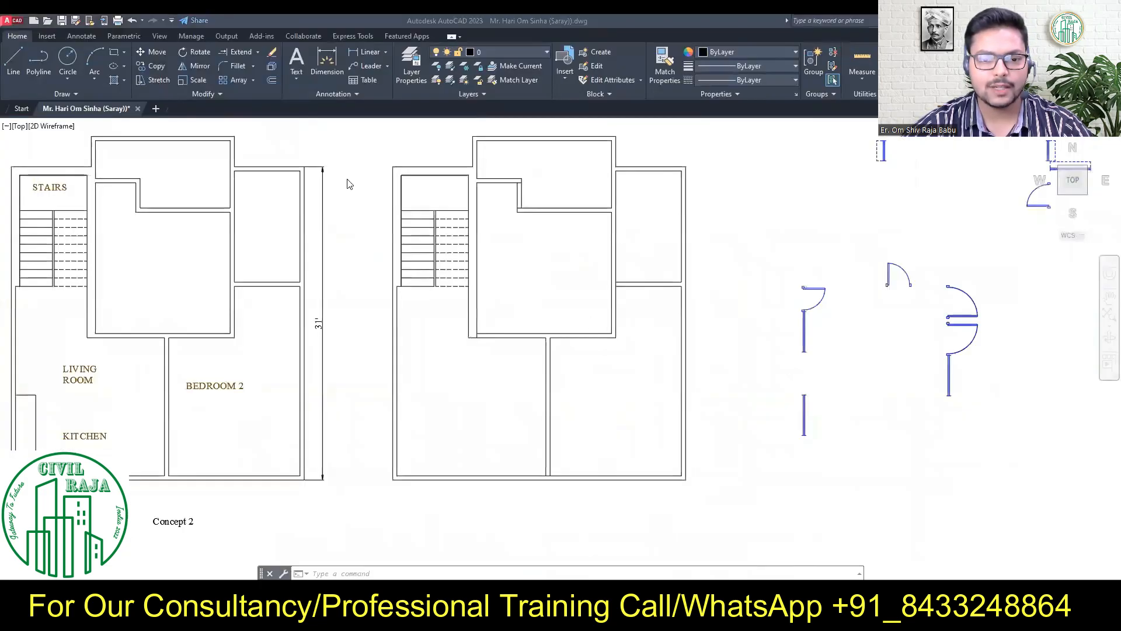
scroll(470, 330, up, 6)
key(o)
key(Return)
text(3'3)
key(Return)
click(493, 354)
click(560, 350)
Mark an opening in the right room's bottom wall with a line offset 2'6" to the right.
scroll(633, 525, down, 4)
middle_drag(584, 235, 530, 357)
scroll(724, 362, up, 2)
click(272, 79)
text(2'6)
key(Return)
click(664, 359)
click(743, 390)
scroll(601, 339, down, 2)
scroll(501, 191, up, 2)
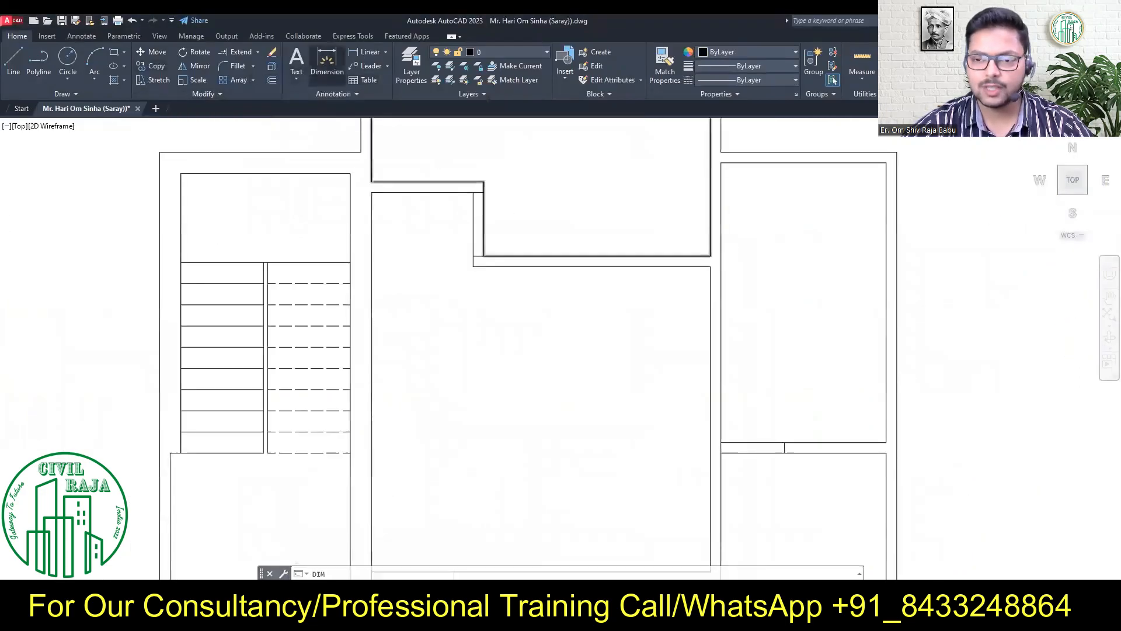
Measure the stepped wall's vertical section in the copied plan and trim it out between its two marker lines.
click(326, 62)
click(483, 193)
click(483, 256)
key(Escape)
text(tr)
key(Return)
drag(514, 225, 456, 224)
scroll(663, 315, down, 5)
key(Escape)
Join the wall lines of the copied plan.
scroll(537, 142, up, 2)
click(383, 143)
click(729, 524)
text(j)
key(Return)
Move the selected linework into place beside the Concept 2 plan.
scroll(459, 190, up, 2)
click(430, 372)
text(m)
key(Return)
click(608, 303)
click(526, 529)
click(443, 430)
text(m)
key(Return)
click(492, 430)
click(493, 204)
scroll(509, 166, down, 2)
key(Escape)
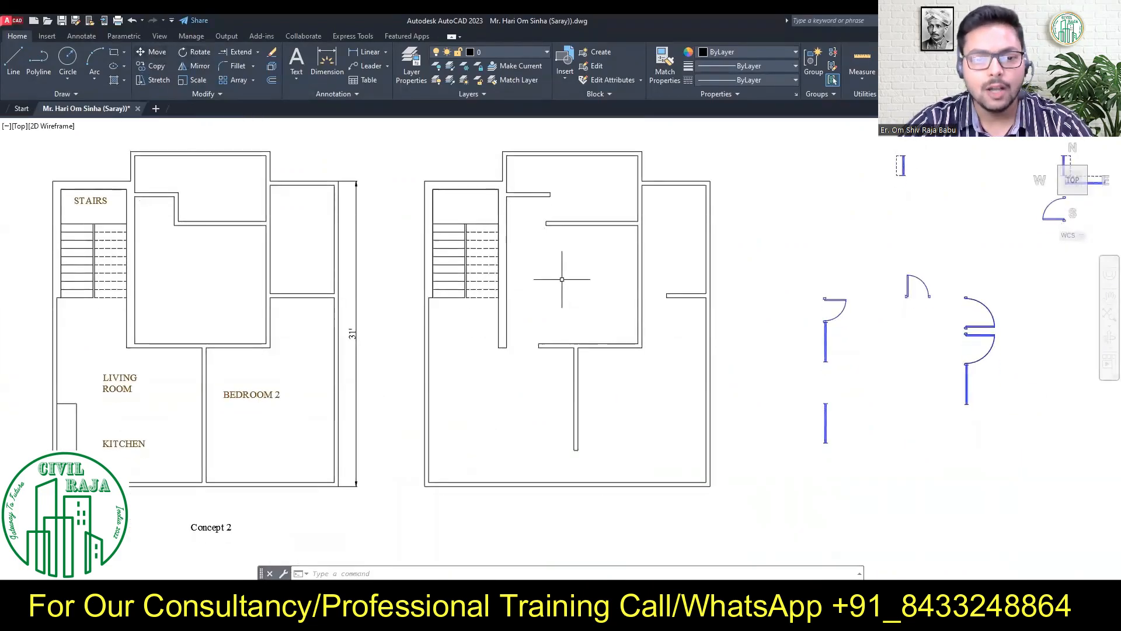
middle_drag(555, 309, 554, 319)
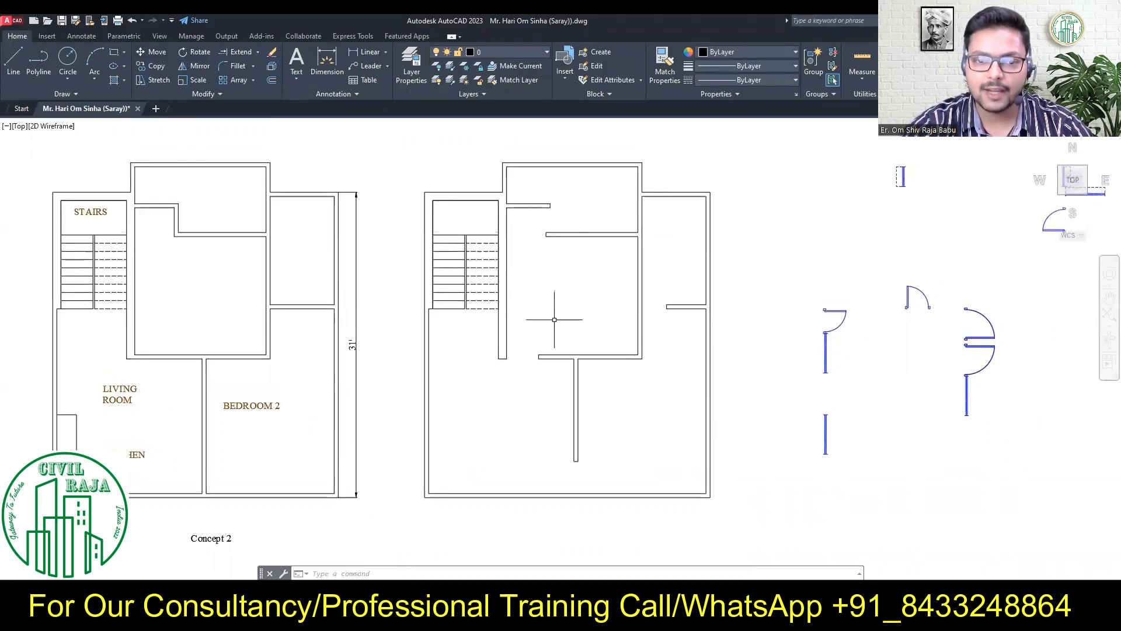
Copy the upper large door block into the opening at the lower end of the living room and bedroom partition.
click(1011, 365)
key(Escape)
key(Escape)
click(984, 338)
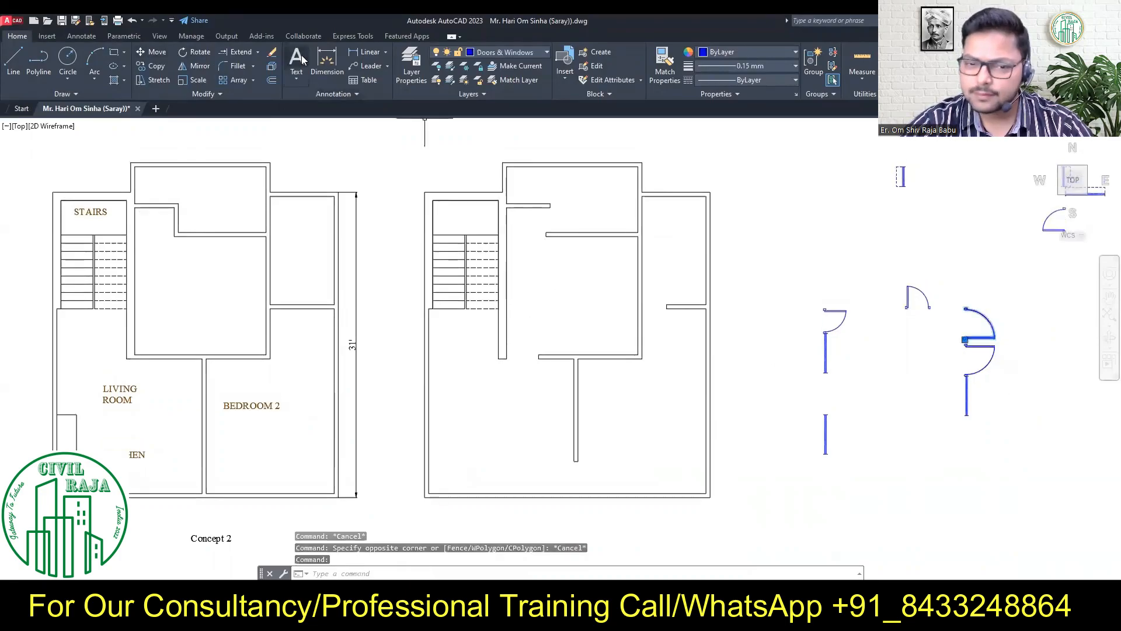
click(153, 52)
scroll(1028, 341, up, 5)
click(761, 335)
scroll(770, 328, down, 5)
scroll(384, 468, up, 4)
click(377, 420)
Copy a large door block, rotate it and move it into the opening in the middle room's bottom wall.
scroll(385, 468, down, 4)
click(800, 365)
click(156, 66)
click(675, 336)
click(200, 52)
click(675, 335)
scroll(681, 338, up, 5)
click(678, 350)
click(643, 315)
click(153, 52)
click(663, 329)
click(343, 308)
Move the upward-swinging small door block into the opening in the right room's bottom wall.
scroll(415, 274, down, 5)
middle_drag(455, 263, 459, 277)
scroll(484, 279, down, 5)
scroll(500, 170, up, 5)
scroll(525, 205, down, 4)
scroll(585, 300, up, 4)
click(964, 350)
click(931, 312)
click(153, 52)
click(959, 343)
click(557, 344)
Move the small door block above the loose window into the stepped wall's doorway.
click(832, 365)
click(813, 327)
click(153, 52)
click(360, 221)
scroll(543, 219, down, 3)
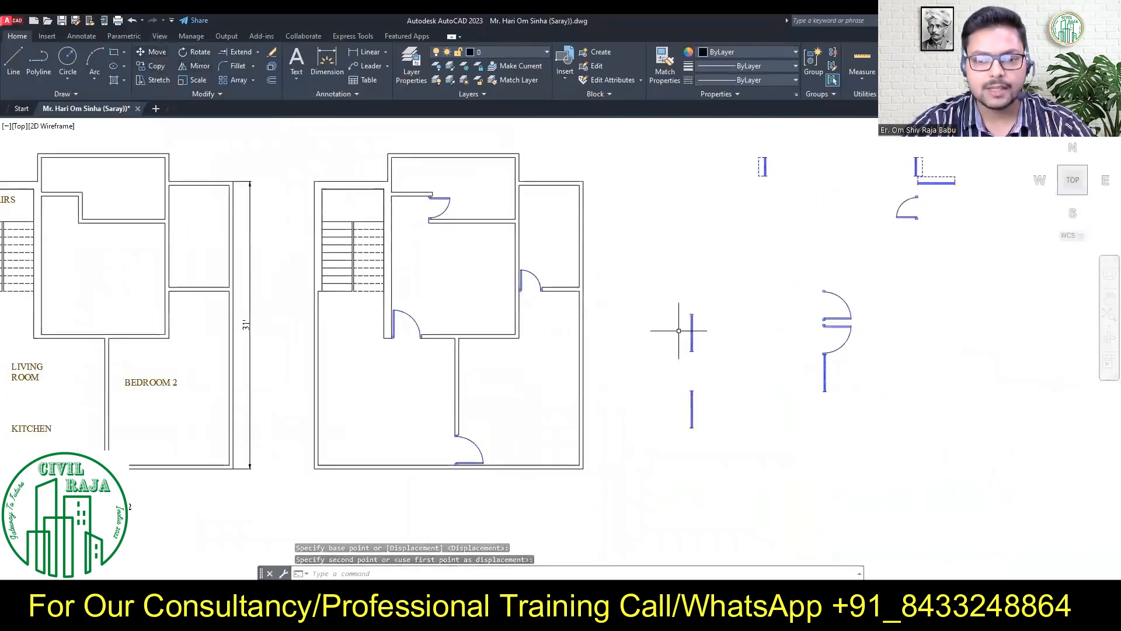
Move the window block under the large doors into the partition wall directly above the bedroom door.
scroll(678, 329, up, 3)
click(932, 411)
click(899, 385)
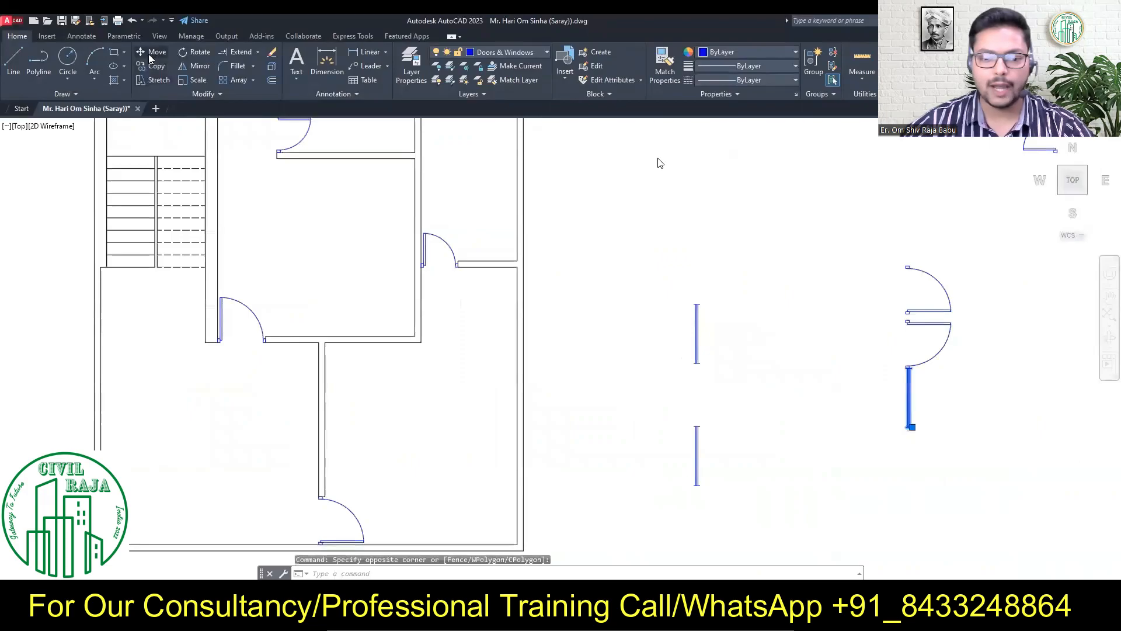
click(153, 52)
scroll(919, 445, up, 5)
click(881, 365)
scroll(896, 316, down, 5)
click(327, 379)
scroll(413, 332, down, 3)
Move the vertical ventilator block with the dashed outline to the top room's right wall in the copied plan.
middle_drag(275, 308, 327, 441)
scroll(723, 202, up, 3)
click(964, 254)
click(919, 233)
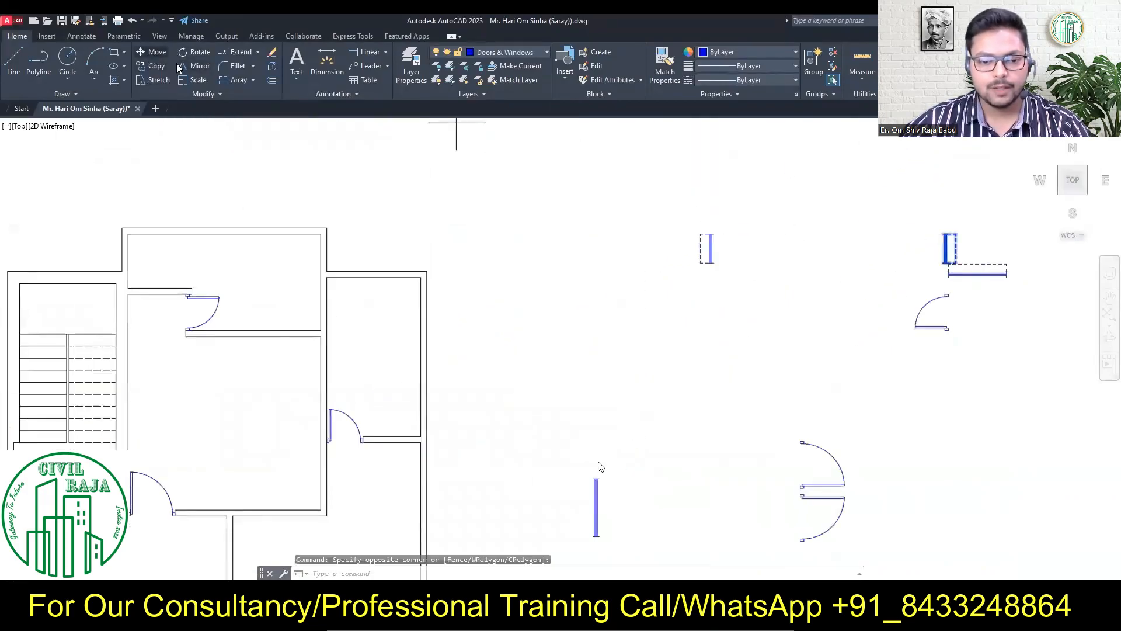
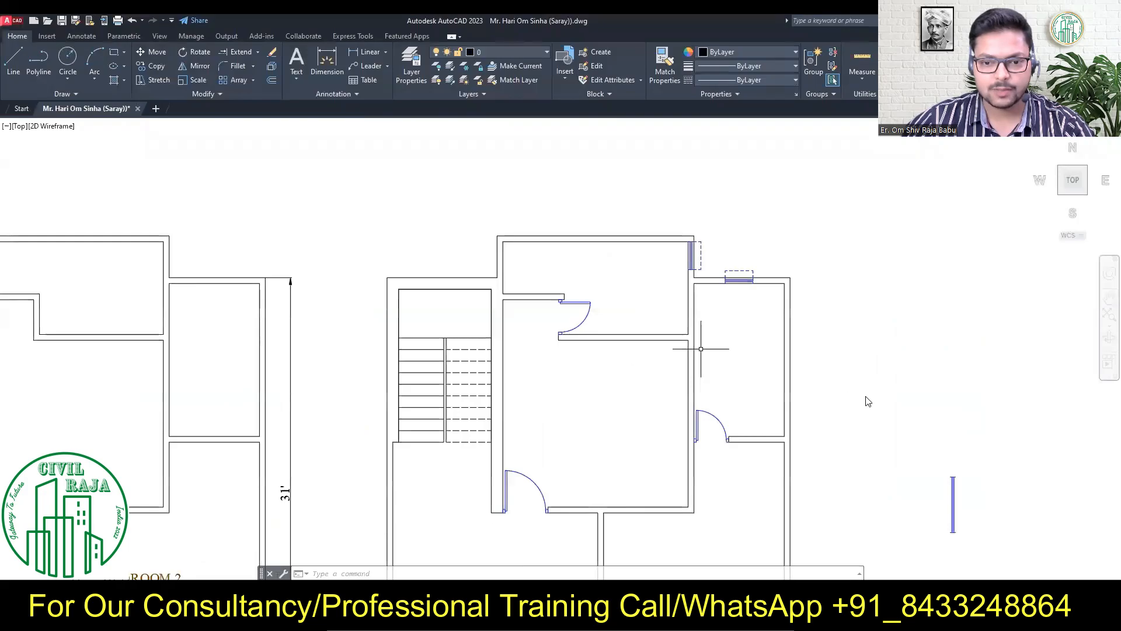
Move the window on the original plan's stair landing wall to the same place in the copied plan.
middle_drag(745, 381, 736, 375)
scroll(734, 363, down, 6)
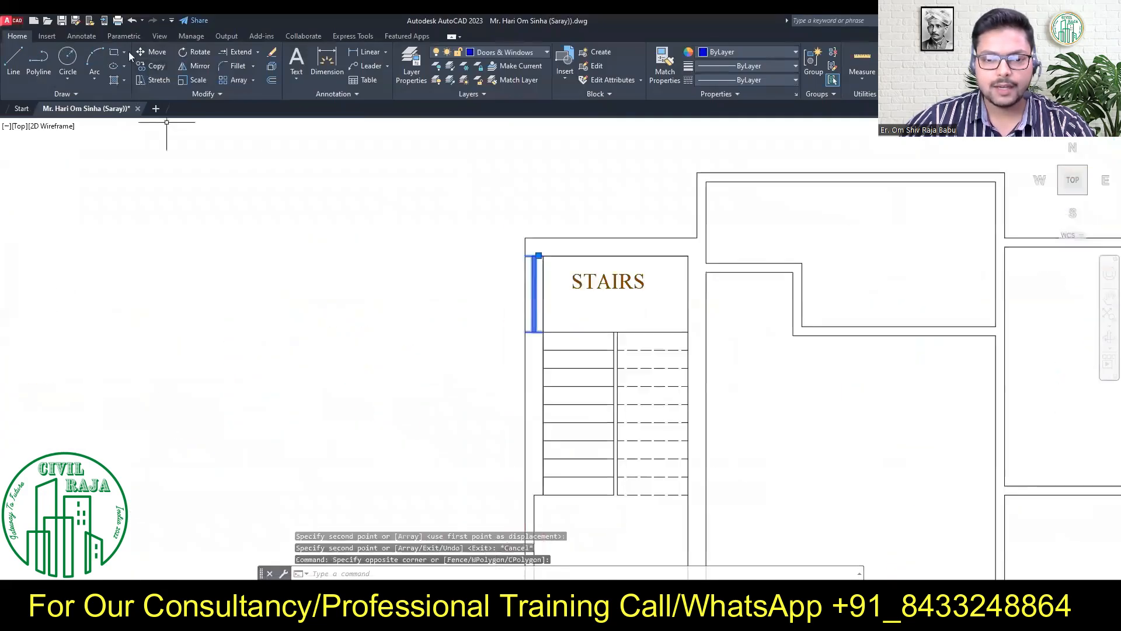
key(Escape)
scroll(555, 204, down, 4)
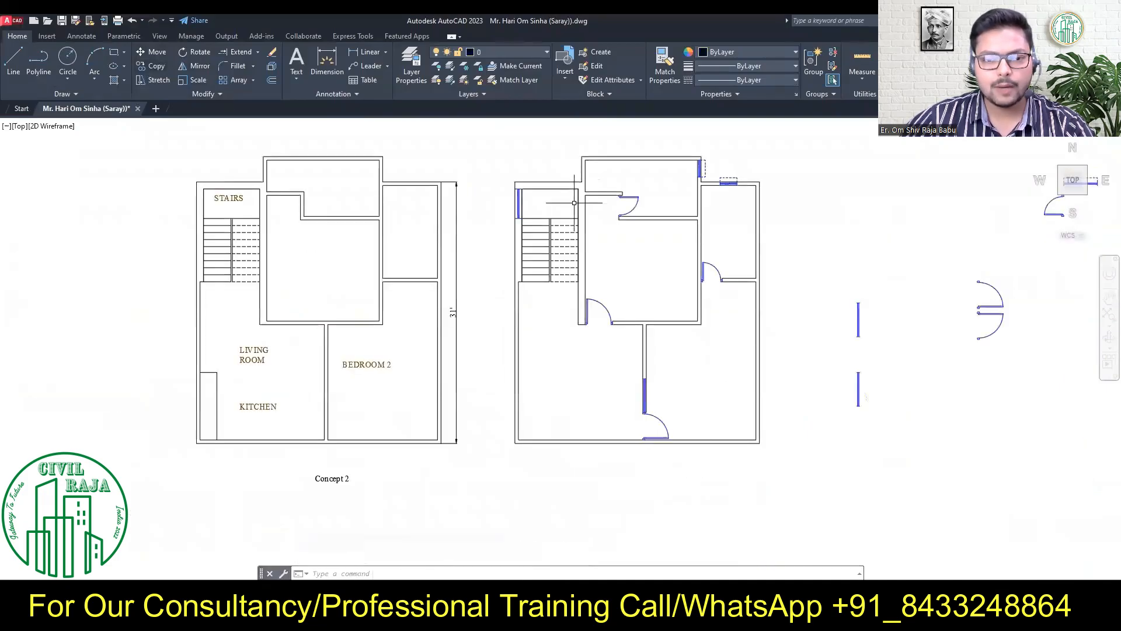
Open a doorway in the original plan's left wall just below the stairs and place a door block at its upper corner.
scroll(508, 304, up, 6)
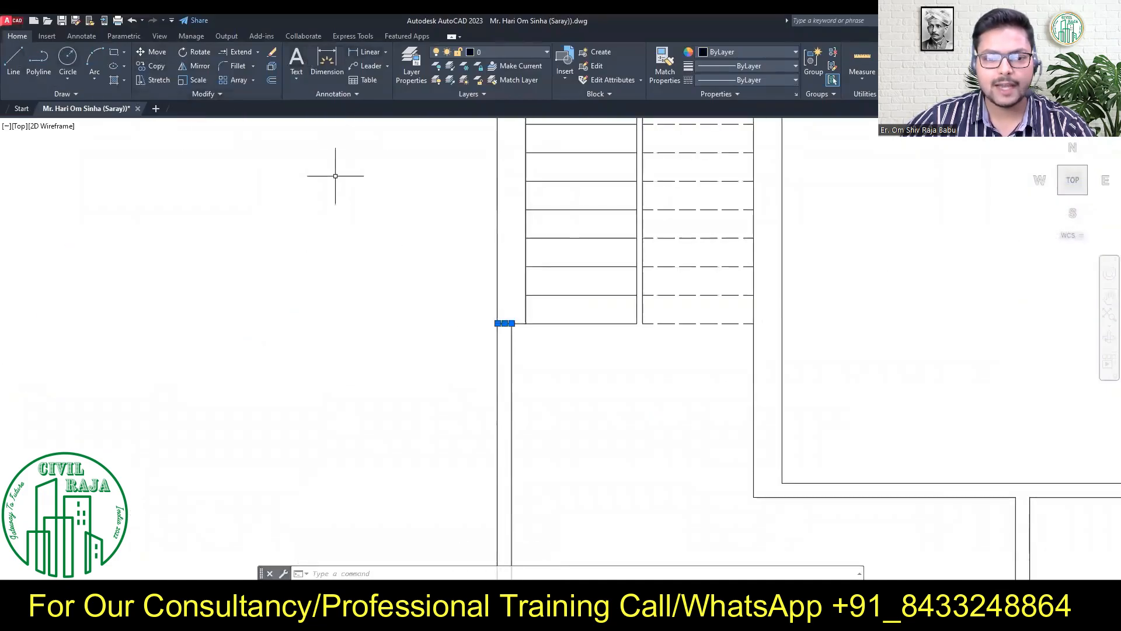
scroll(488, 349, down, 5)
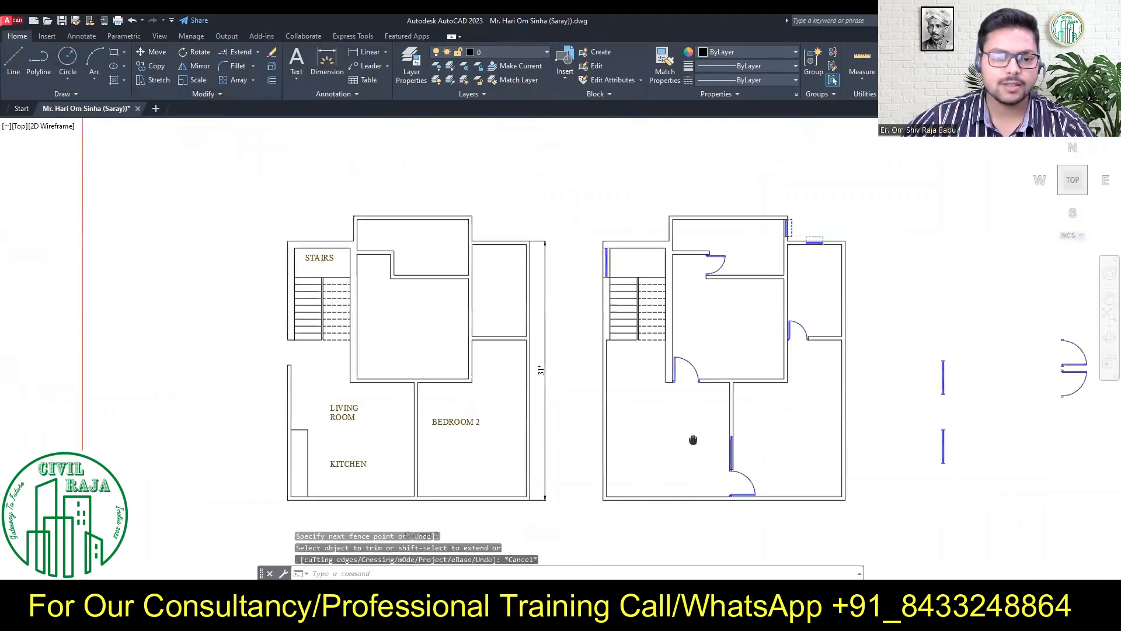
scroll(845, 319, up, 8)
click(662, 390)
click(494, 278)
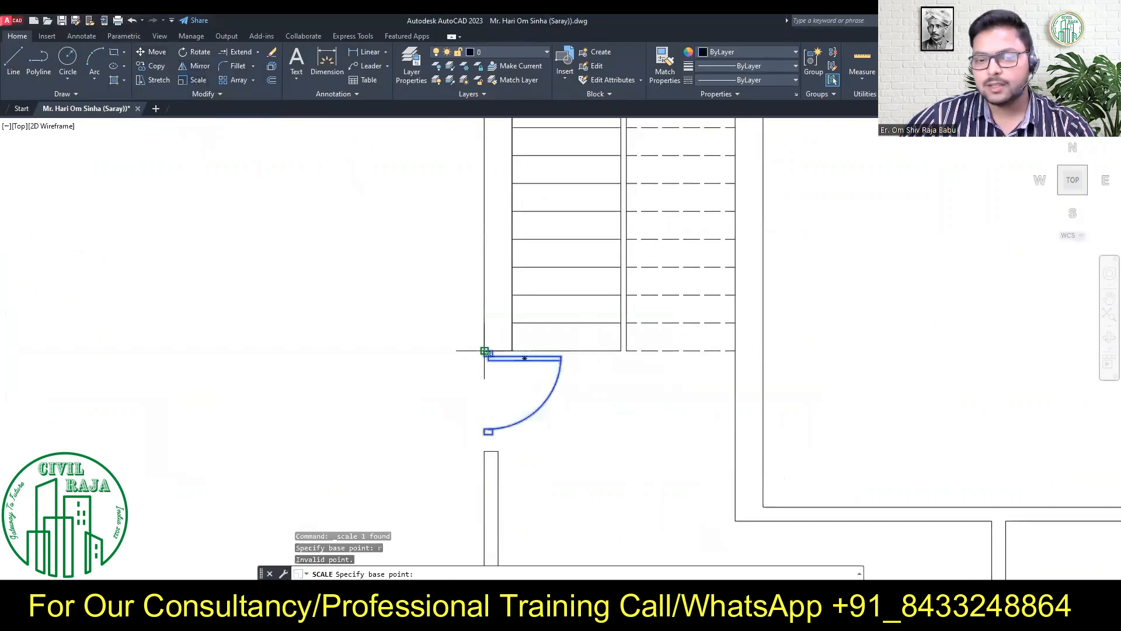
Scale the entrance door by reference from its upper corner so it fills the wall opening.
click(488, 354)
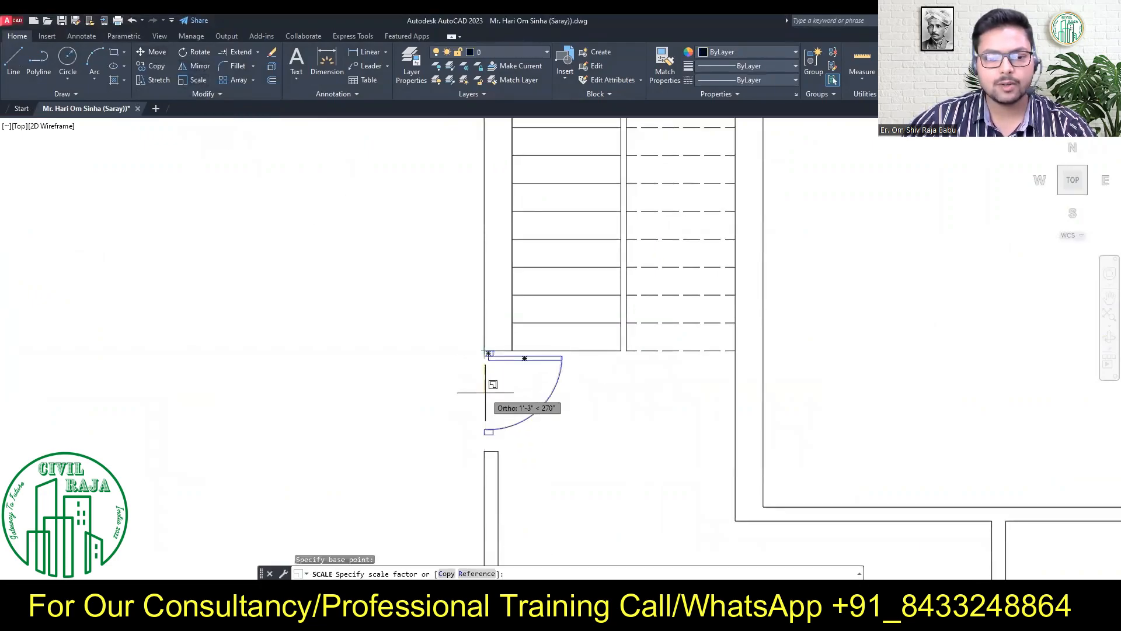
click(484, 435)
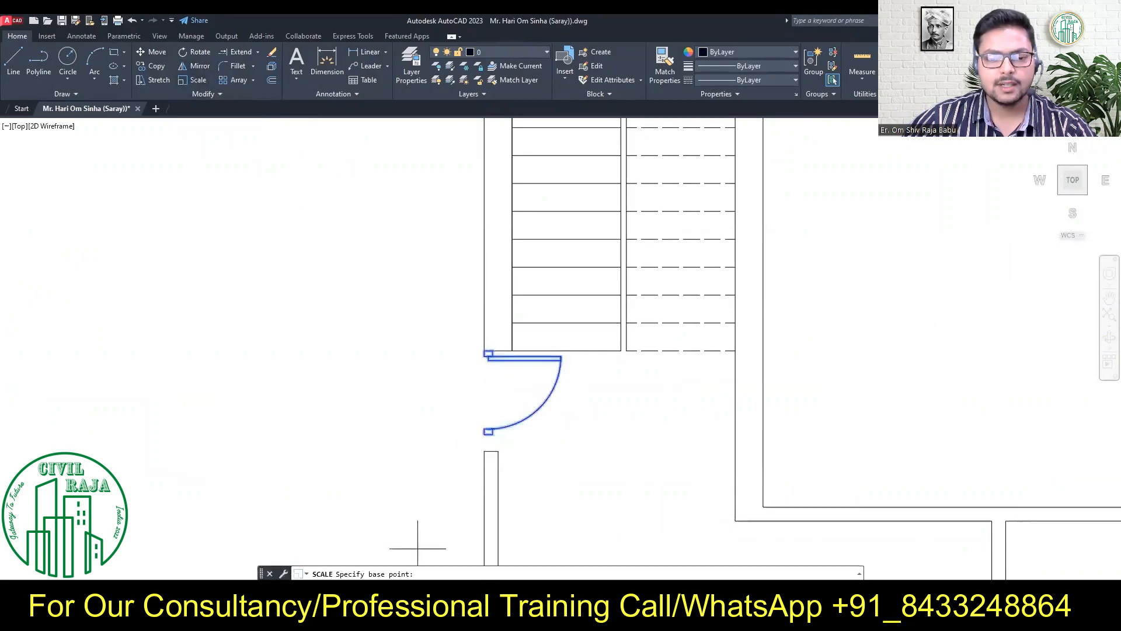
click(484, 351)
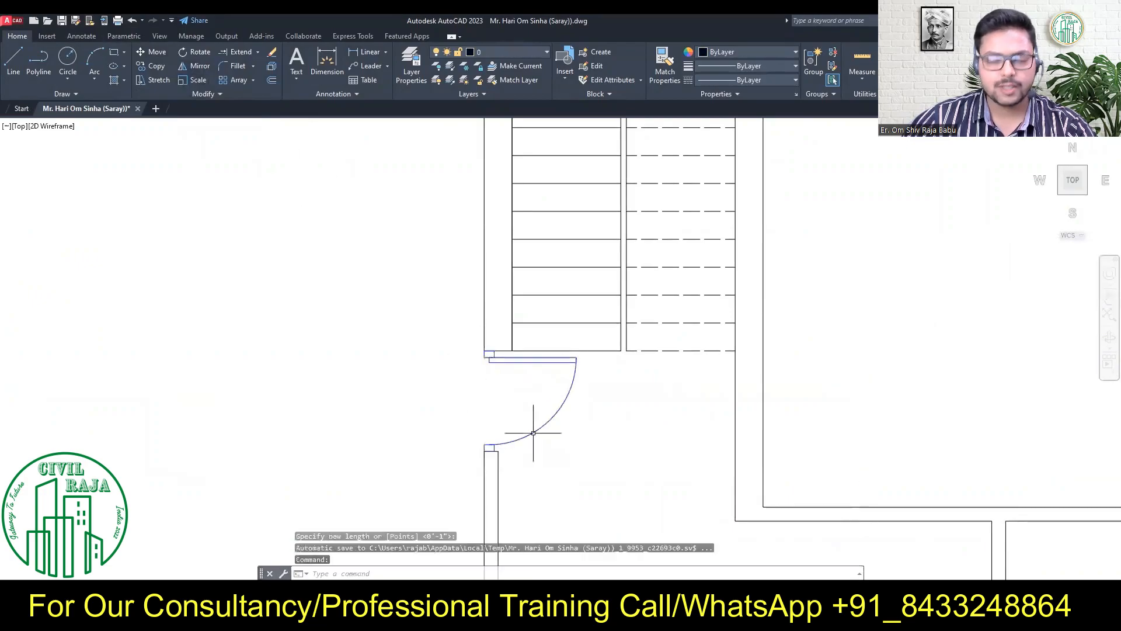
scroll(533, 433, down, 5)
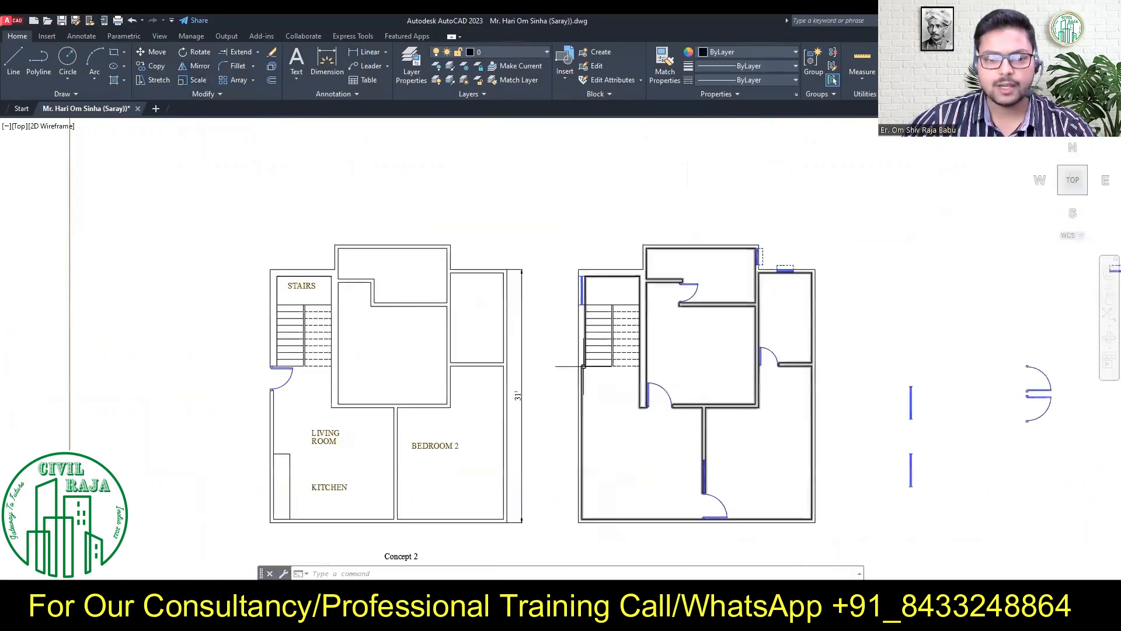
Draw a short line across the copied plan's left wall below the stairs and offset it 3' downward.
scroll(590, 356, up, 6)
text(l)
key(Return)
click(590, 356)
click(567, 356)
key(Escape)
click(579, 356)
click(272, 81)
text(3')
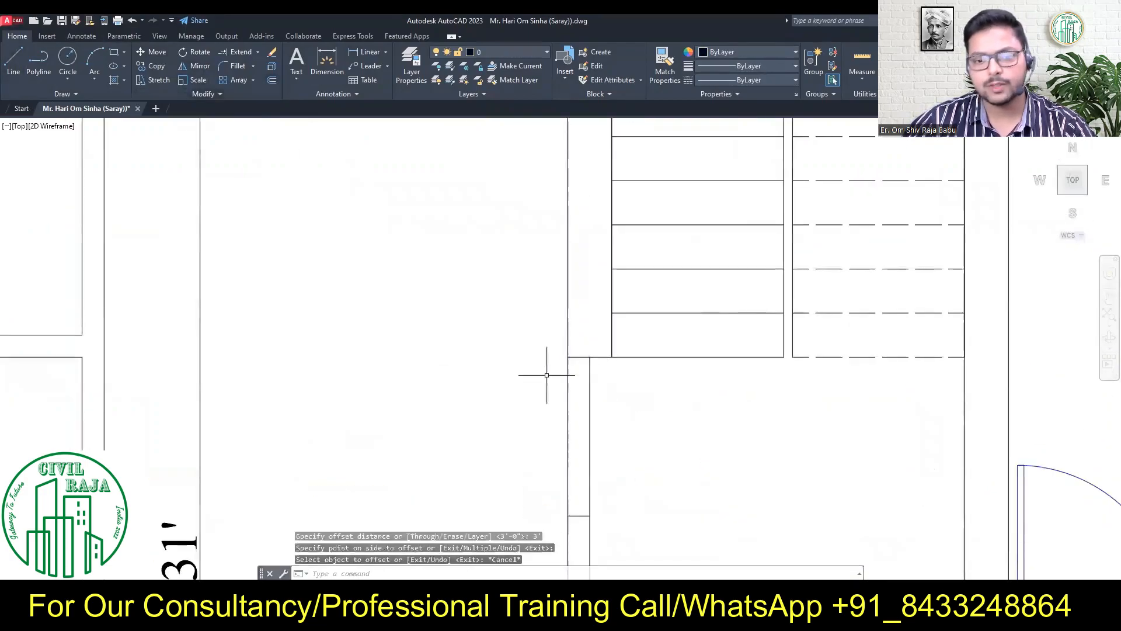
Trim both faces of the copied plan's left wall between the marker lines to open the entrance.
scroll(570, 326, down, 6)
key(ctrl+z)
key(ctrl+z)
key(ctrl+z)
text(tr)
key(Return)
click(590, 438)
click(567, 435)
Copy the entrance door from the original plan to the copied plan, using the plans' upper-left corners as reference points.
scroll(526, 433, down, 6)
middle_drag(462, 428, 672, 369)
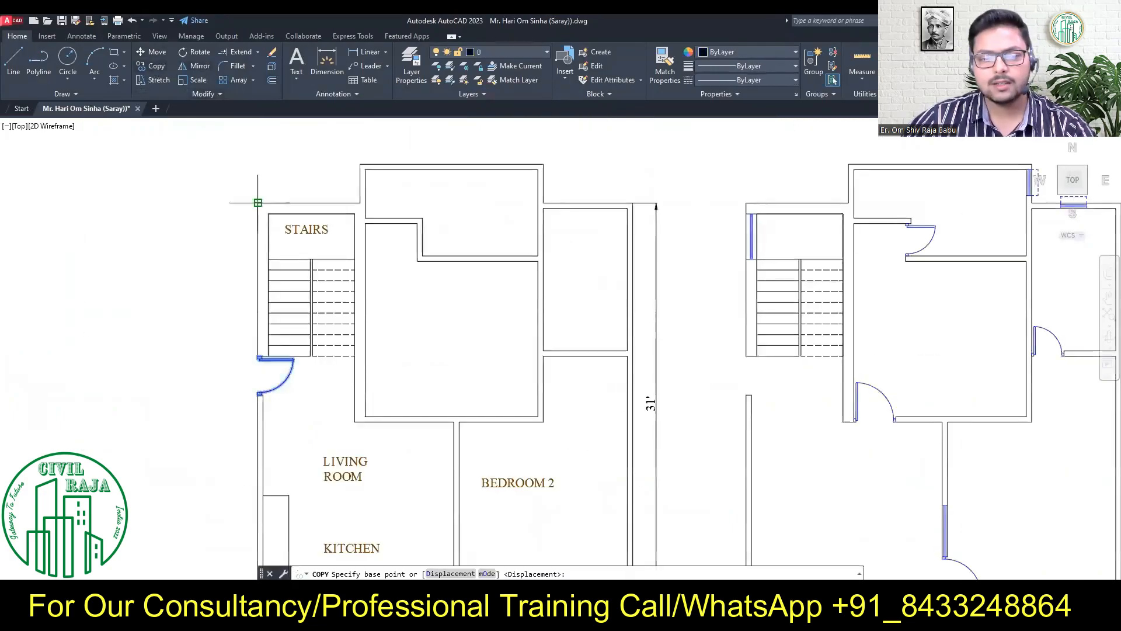
click(258, 202)
click(746, 202)
key(Escape)
Copy the left wall's windows and the kitchen counter, sink and stove from the furnished plan to the copied plan's lower-left corner.
scroll(727, 231, down, 5)
scroll(841, 216, up, 5)
scroll(734, 203, down, 7)
scroll(350, 304, up, 9)
click(370, 327)
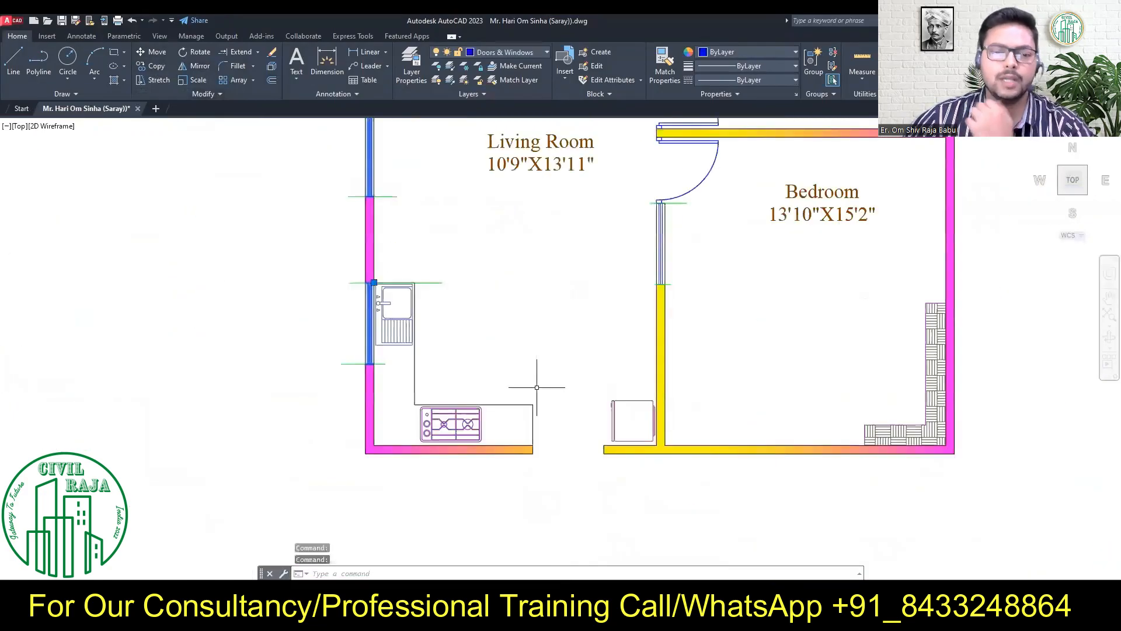
click(479, 404)
click(451, 424)
click(151, 66)
click(366, 453)
scroll(365, 453, down, 8)
click(735, 476)
key(Escape)
Move the living room window in the left wall down so it starts below the entrance door's frame.
click(477, 351)
scroll(715, 405, up, 10)
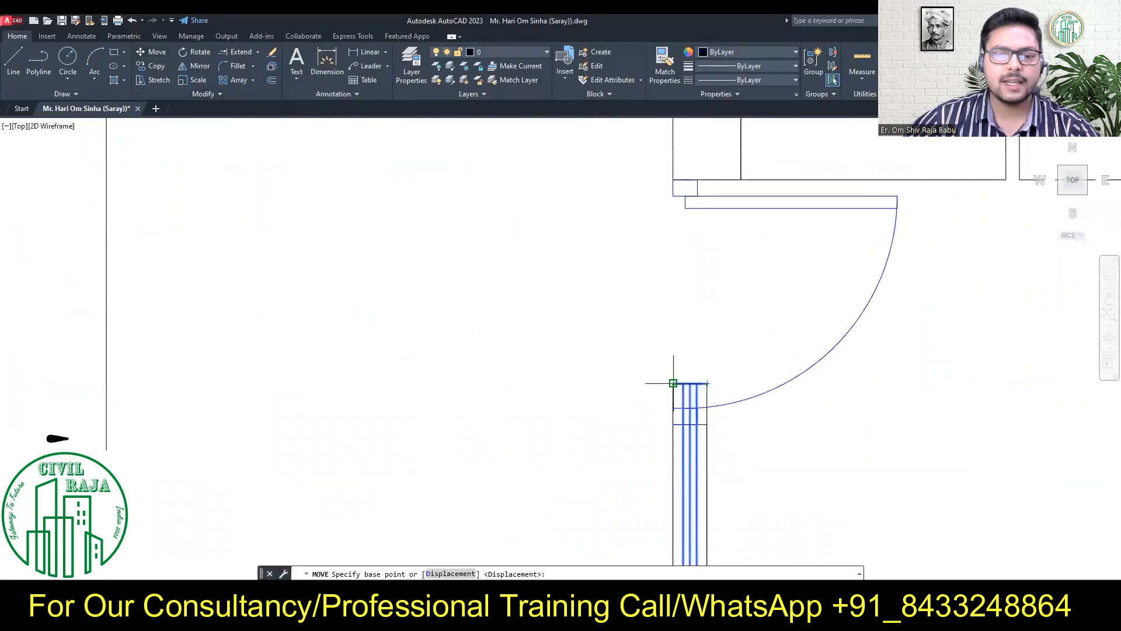
scroll(672, 383, down, 8)
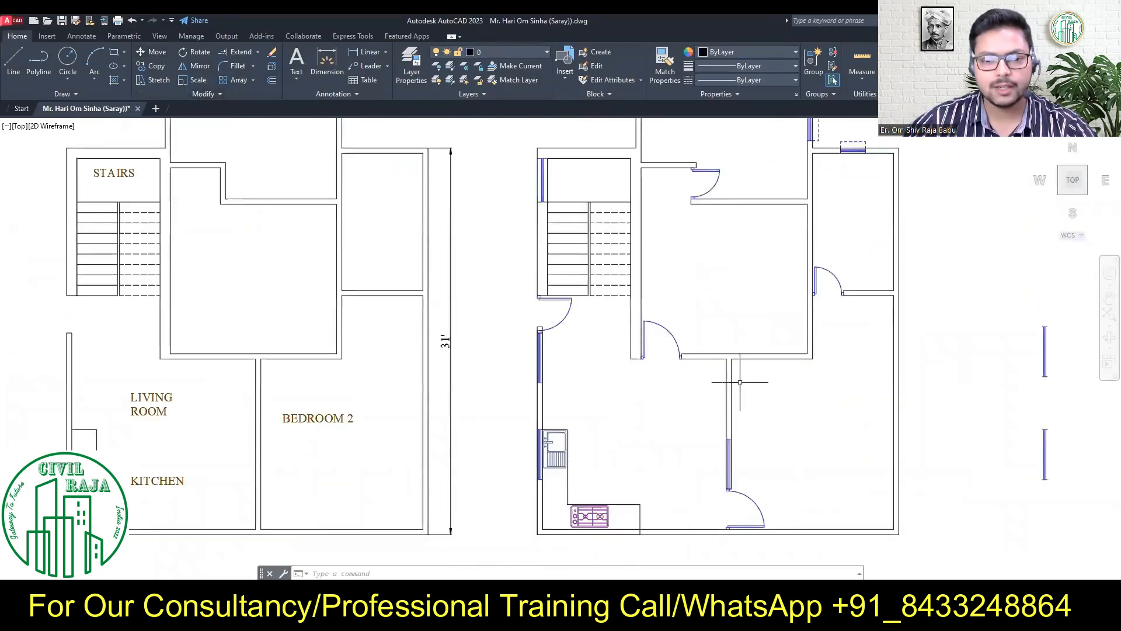
Rotate the loose horizontal ventilator block upright and move it to the wall just below the stairs' lower-right corner.
scroll(681, 383, down, 6)
scroll(847, 325, up, 9)
click(846, 304)
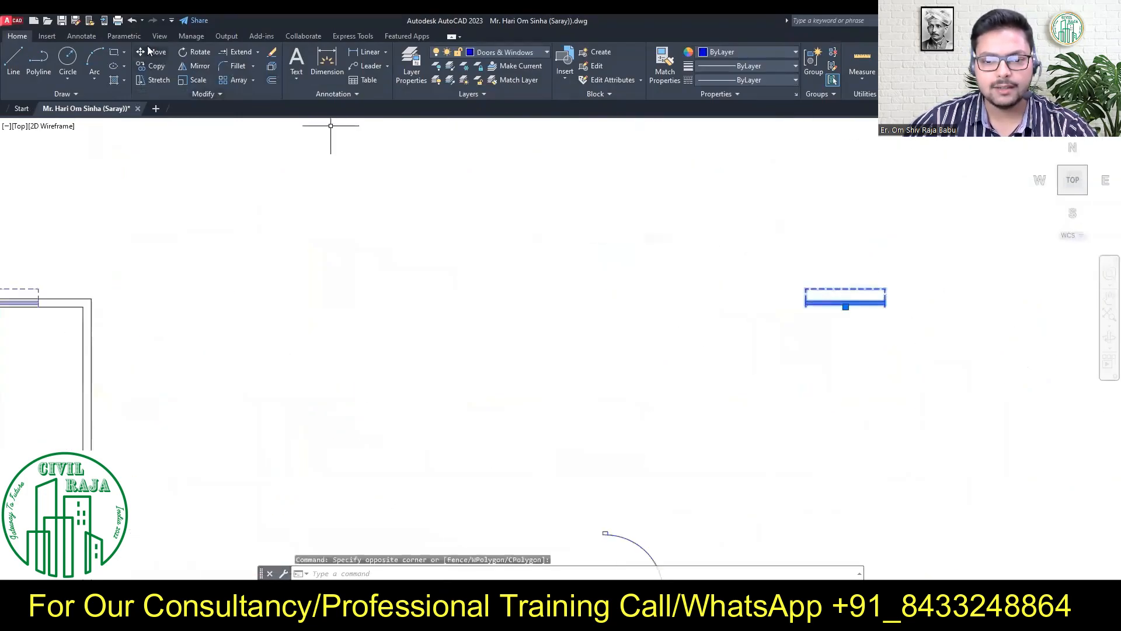
click(200, 52)
click(846, 308)
click(876, 347)
click(808, 306)
click(156, 52)
scroll(847, 268, up, 4)
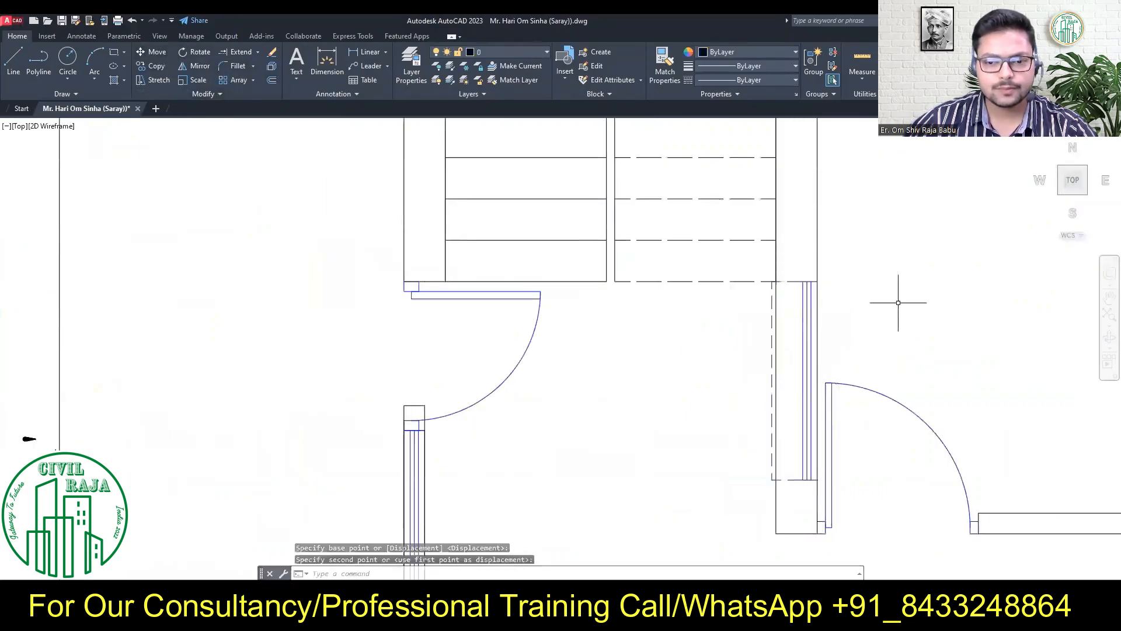
Try to shift the ventilator in the wall below the stairs, and delete it.
click(155, 53)
click(926, 284)
key(Escape)
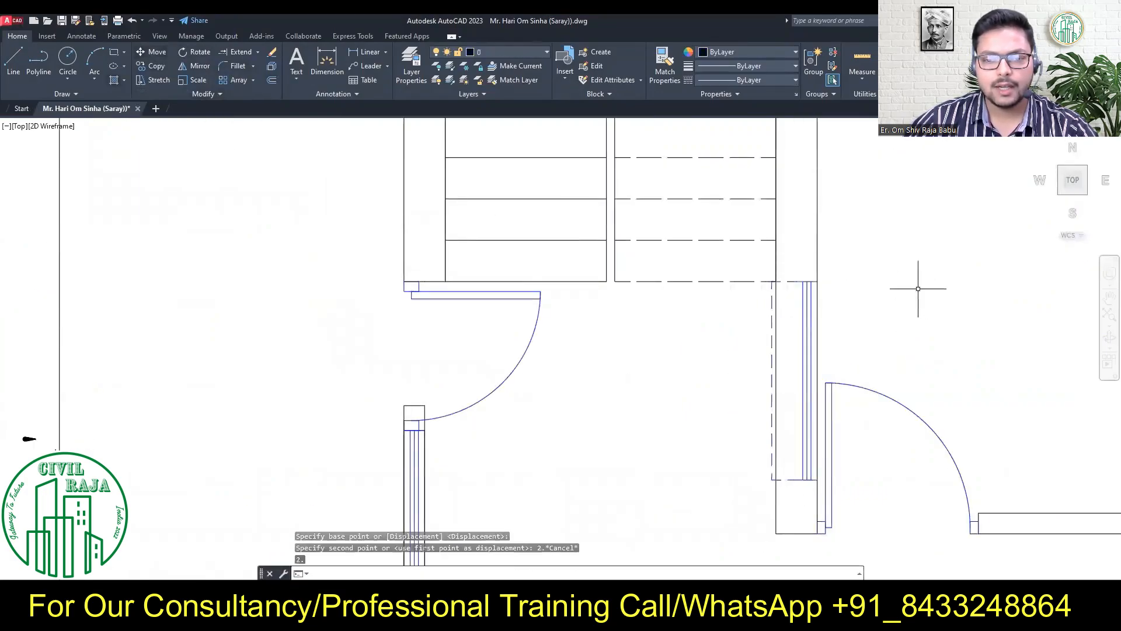
click(810, 489)
click(804, 477)
key(Delete)
Copy the left wall's living room window to the wall below the stairs and align it with that wall's right face.
click(419, 442)
click(427, 430)
click(776, 282)
key(Escape)
click(766, 494)
click(743, 458)
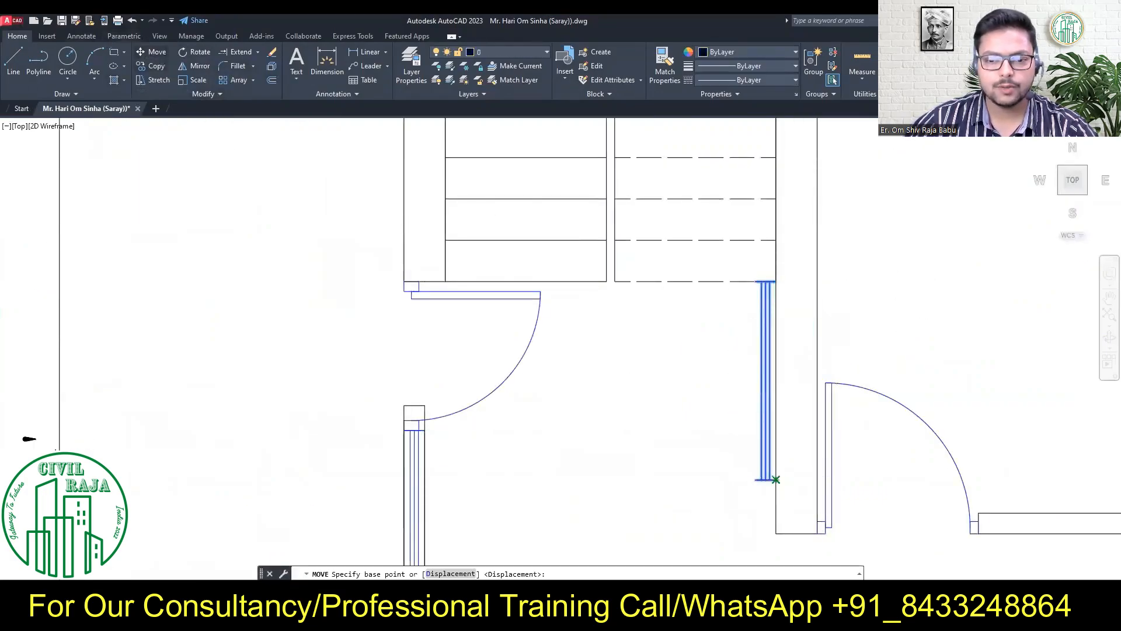
click(776, 479)
click(817, 480)
Draw a vertical line along the new window's left edge and trim the wall below the stairs back to it.
key(l)
key(Return)
click(796, 281)
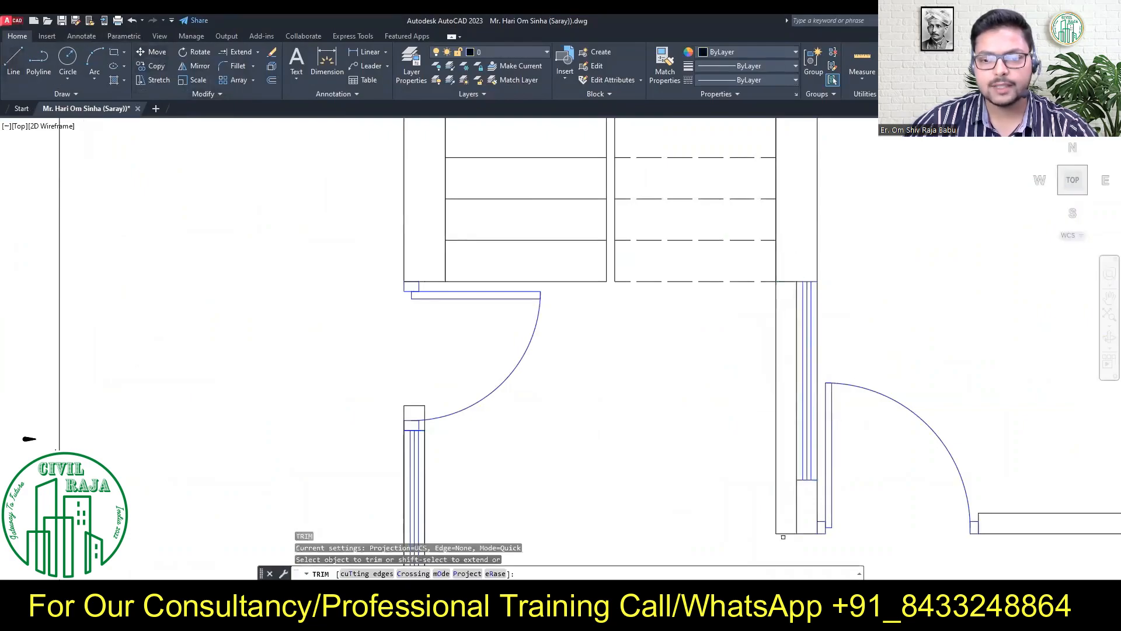
scroll(582, 397, down, 6)
scroll(527, 397, up, 8)
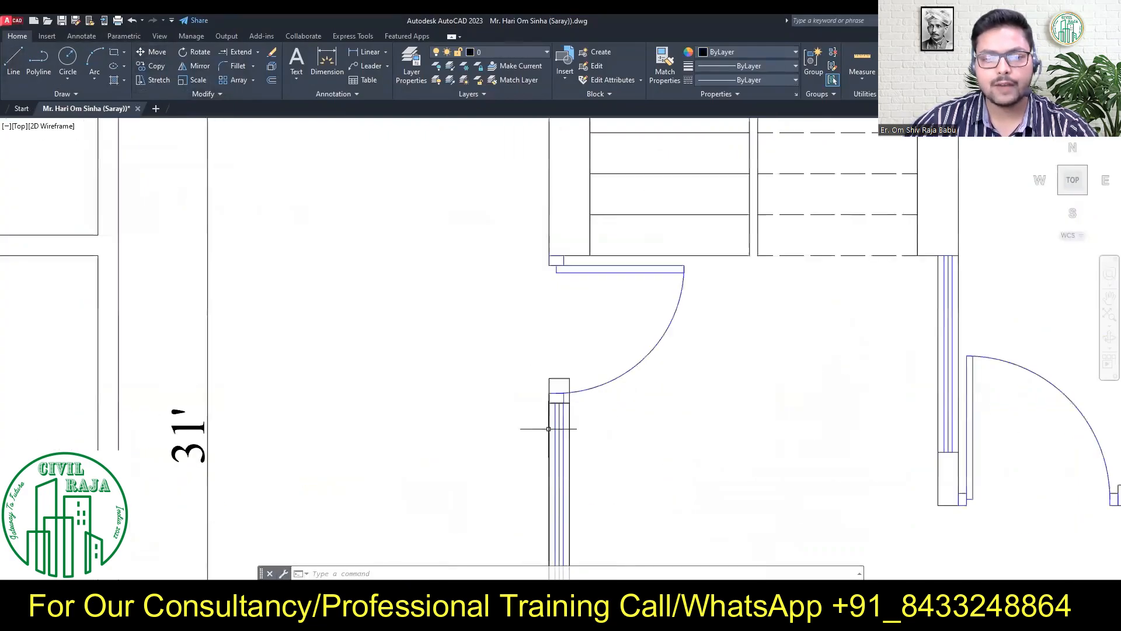
Look over the entrance door opening, the overall floor plan with its copy, and the copy's kitchen area.
click(575, 361)
click(540, 340)
click(565, 349)
click(564, 388)
key(Escape)
scroll(636, 364, down, 6)
scroll(508, 374, down, 6)
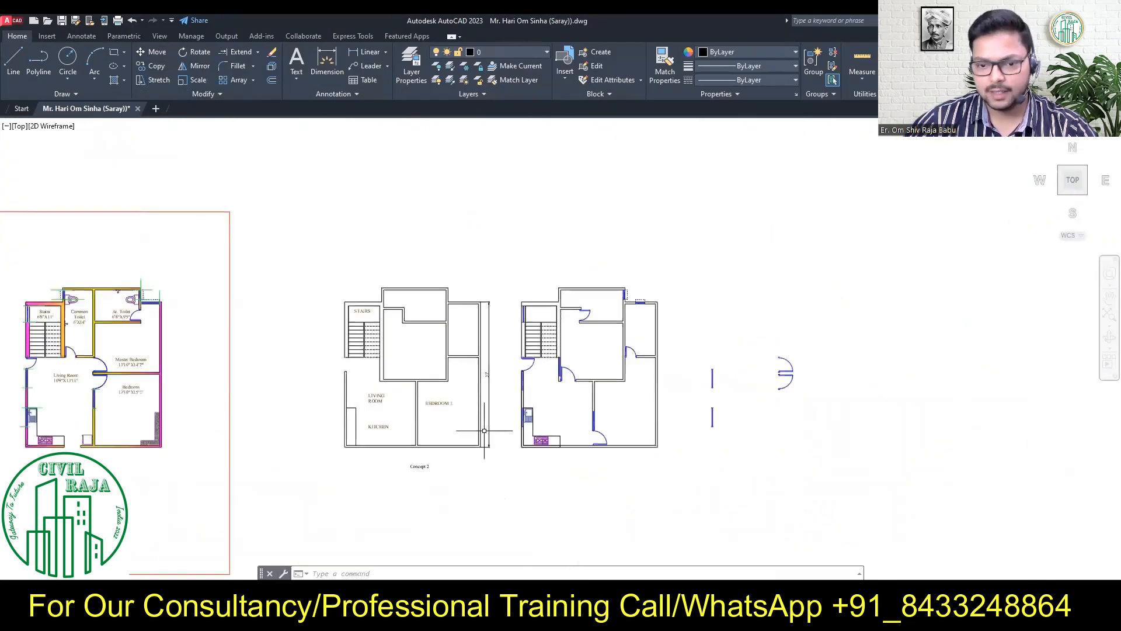
scroll(285, 438, up, 5)
scroll(691, 450, down, 3)
scroll(691, 450, down, 2)
scroll(859, 458, up, 2)
scroll(858, 457, down, 3)
scroll(284, 458, up, 1)
scroll(283, 459, up, 10)
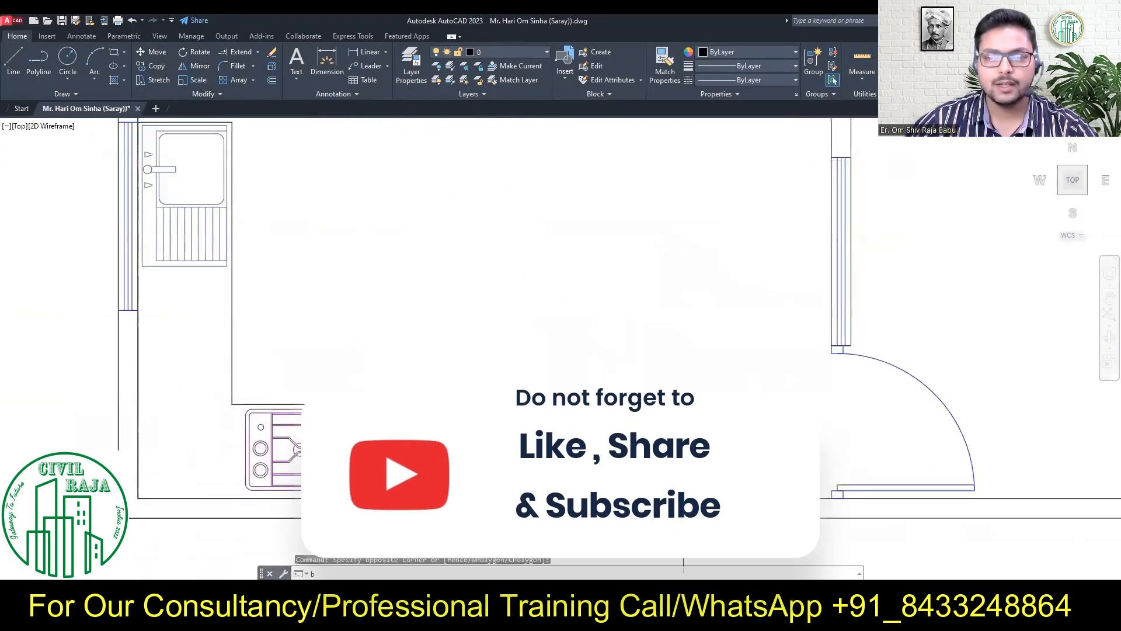
key(Return)
text(Entrance)
click(944, 365)
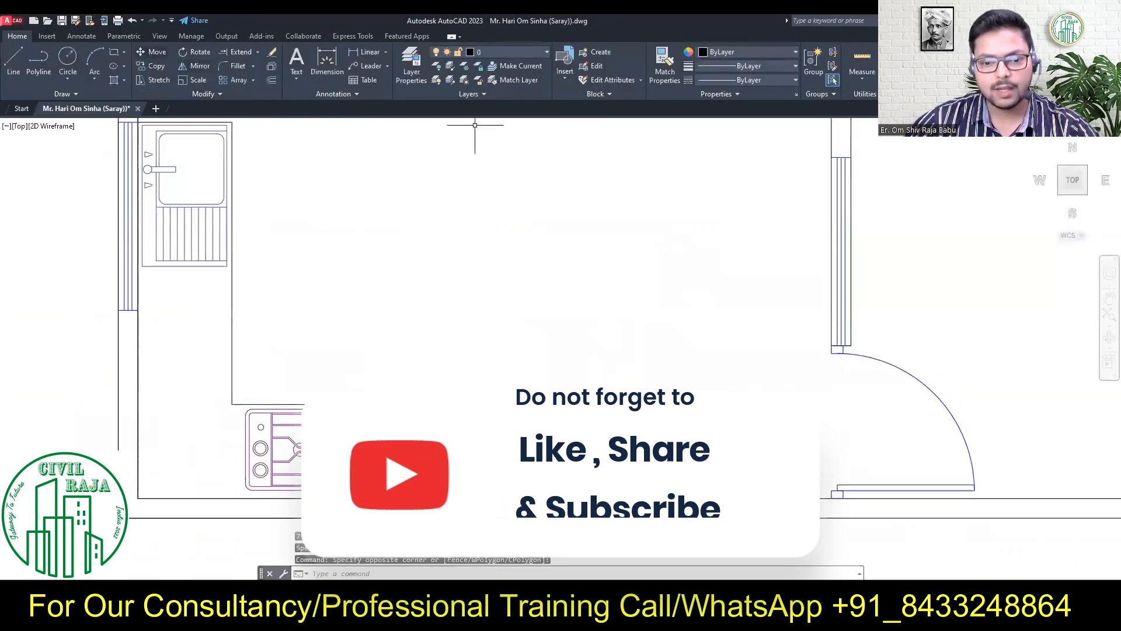
click(312, 518)
scroll(506, 490, down, 2)
key(Escape)
scroll(562, 418, up, 1)
Turn the crossed rectangle above the kitchen counter's end into a block named Opening, based at its upper-left corner.
click(449, 426)
click(606, 461)
text(b)
key(Return)
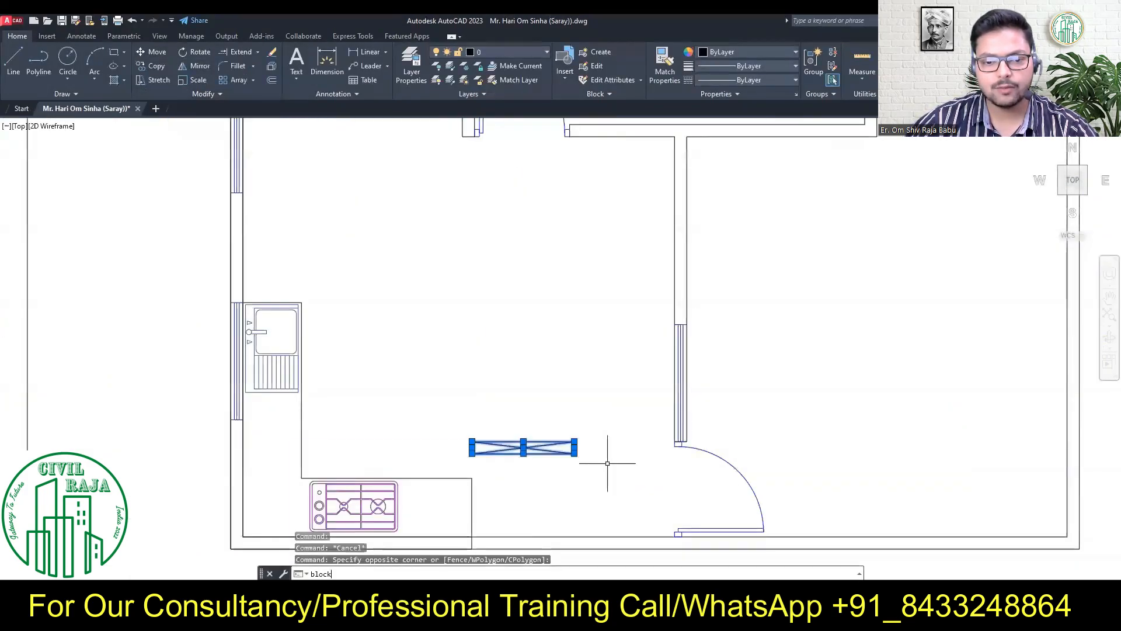
text(Opening)
key(Return)
click(472, 442)
Move the opening block into the bottom wall, starting at the right end of the kitchen counter.
click(549, 454)
text(m)
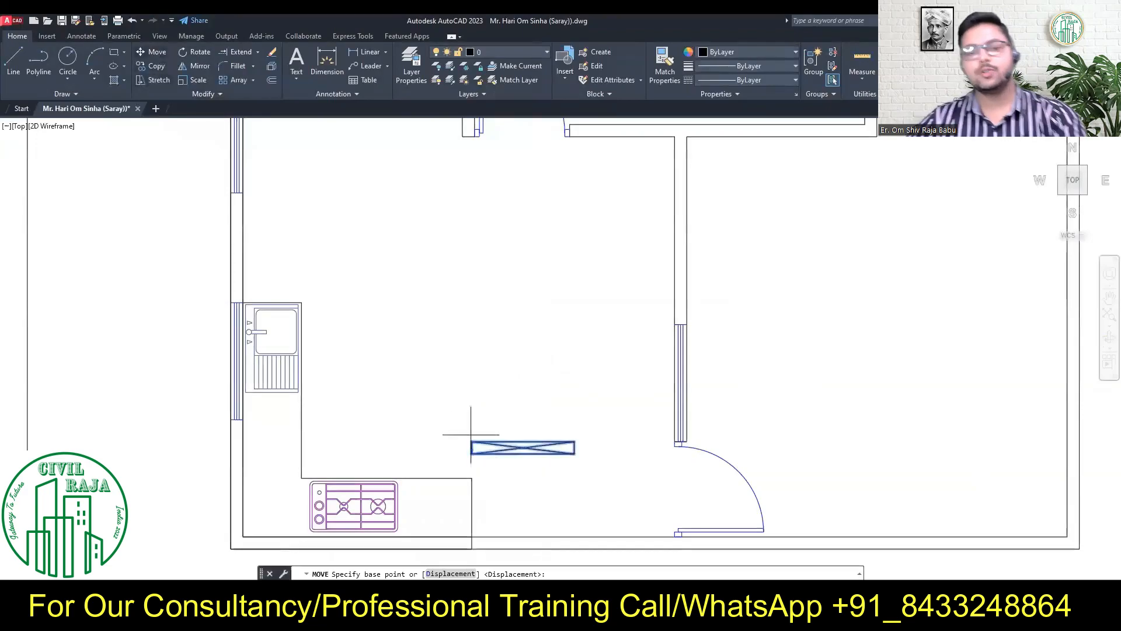
click(472, 441)
click(472, 536)
Measure the distance from the copy's toilet partition end to the left wall face of the central room.
scroll(606, 323, down, 2)
scroll(580, 421, down, 3)
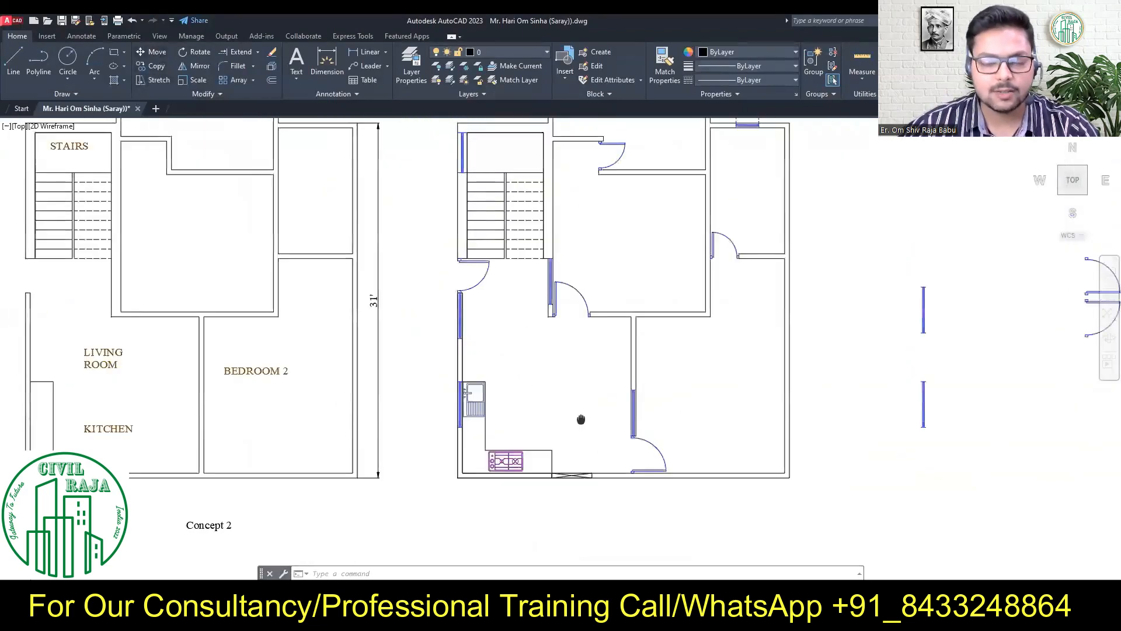
scroll(658, 367, up, 2)
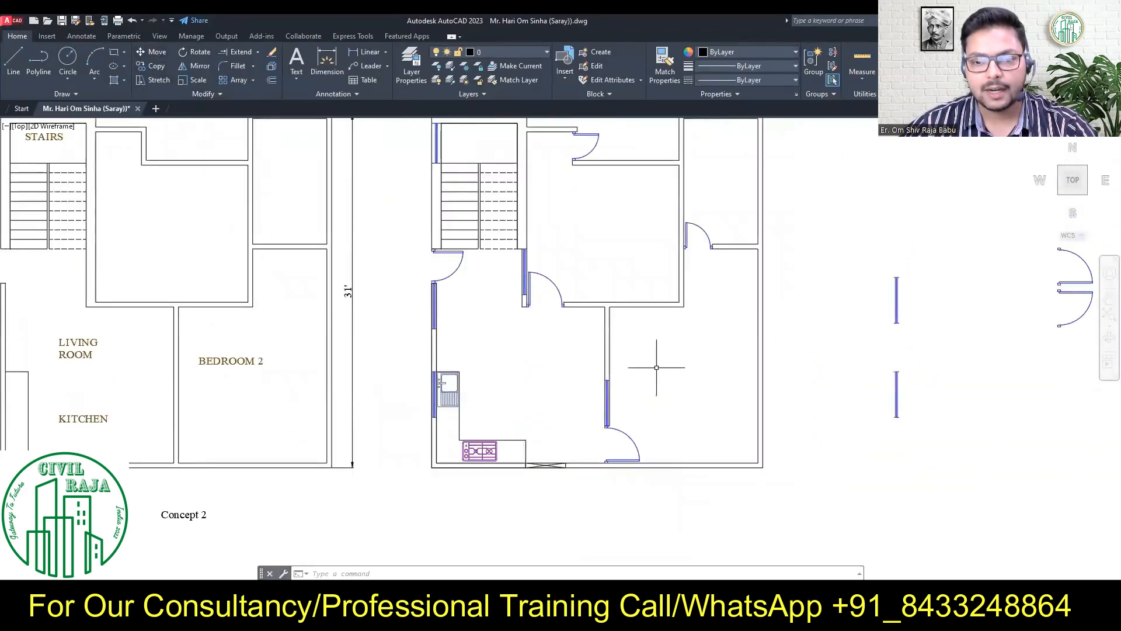
scroll(545, 318, up, 2)
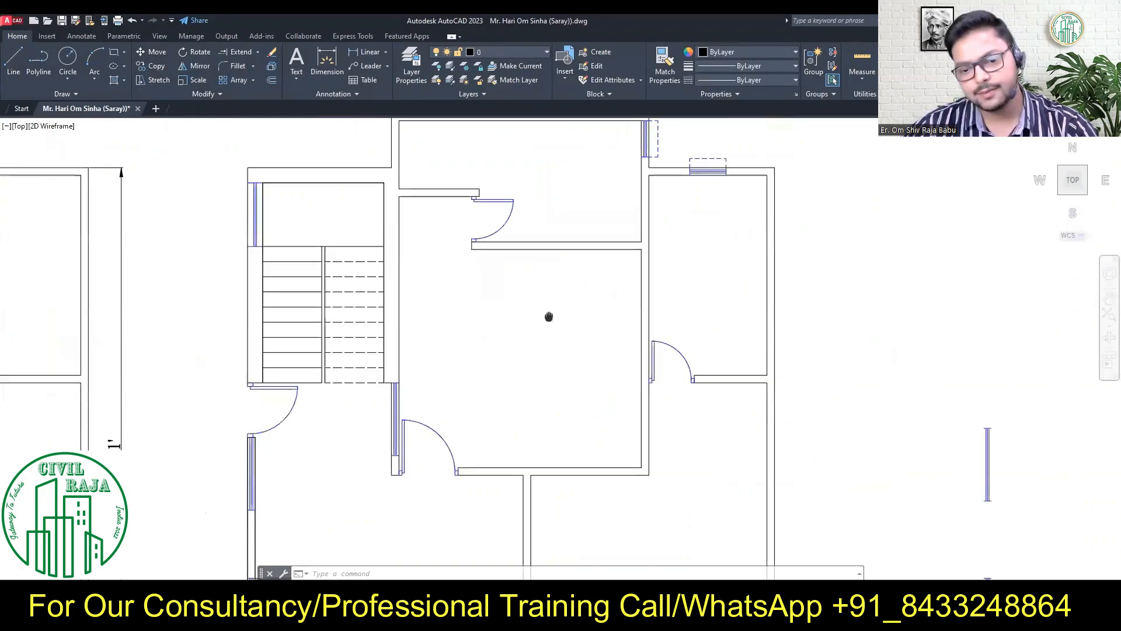
scroll(555, 275, down, 4)
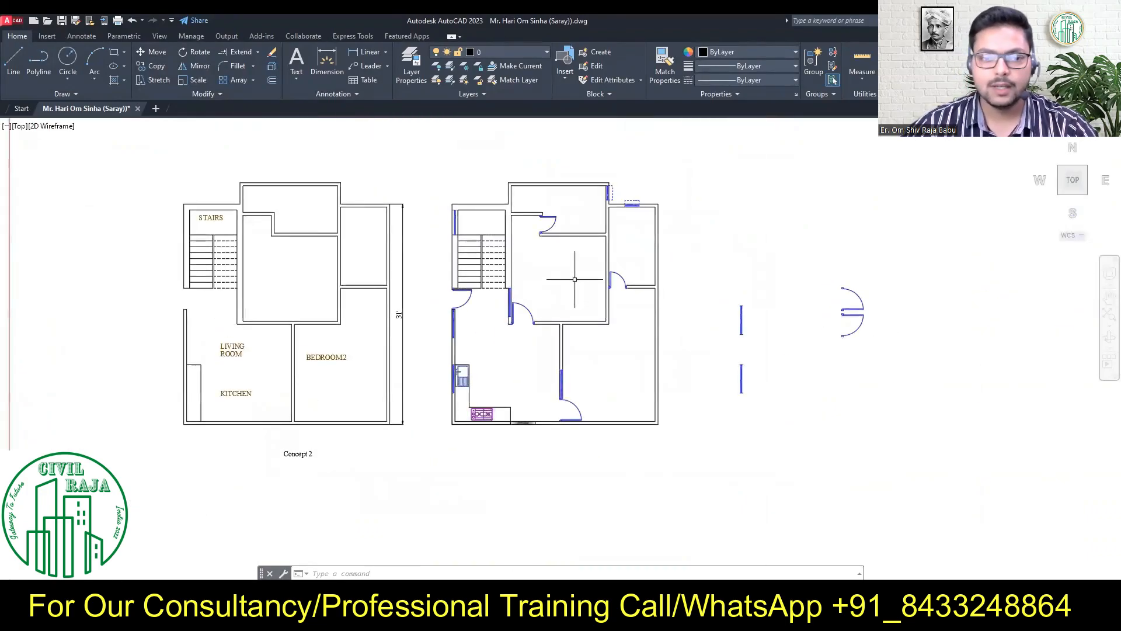
click(327, 61)
scroll(549, 187, up, 5)
click(511, 384)
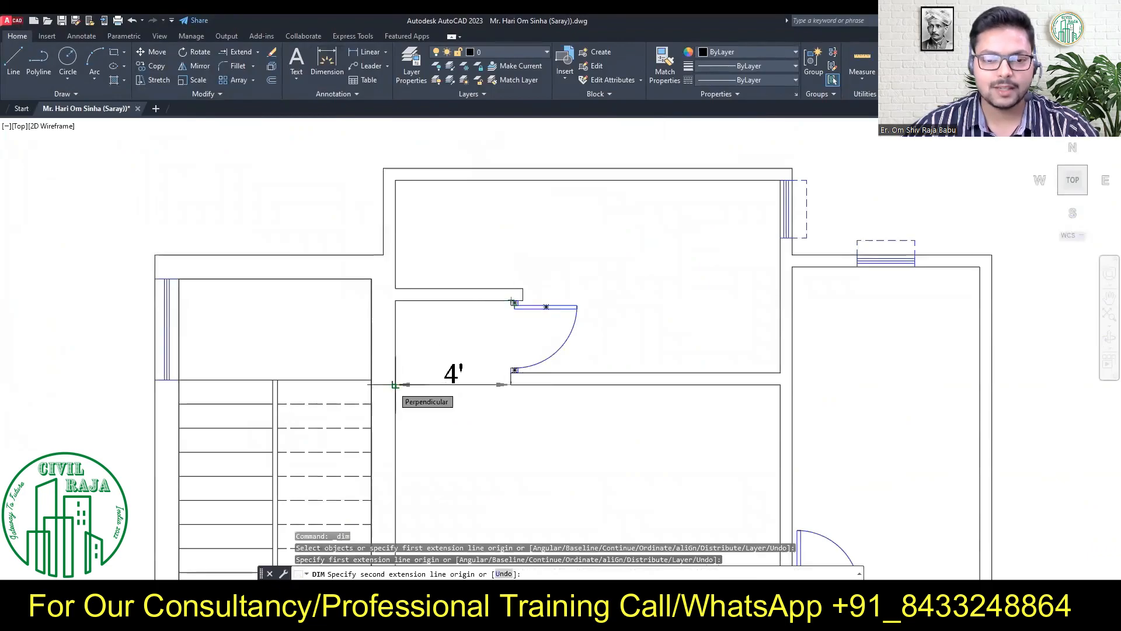
key(Escape)
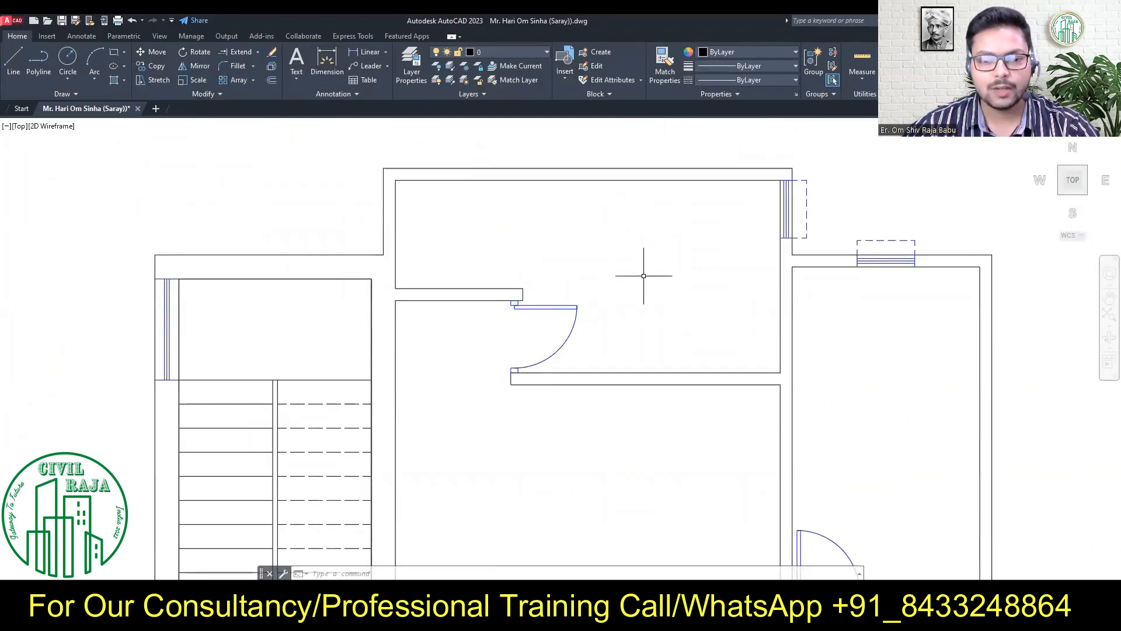
scroll(643, 276, down, 5)
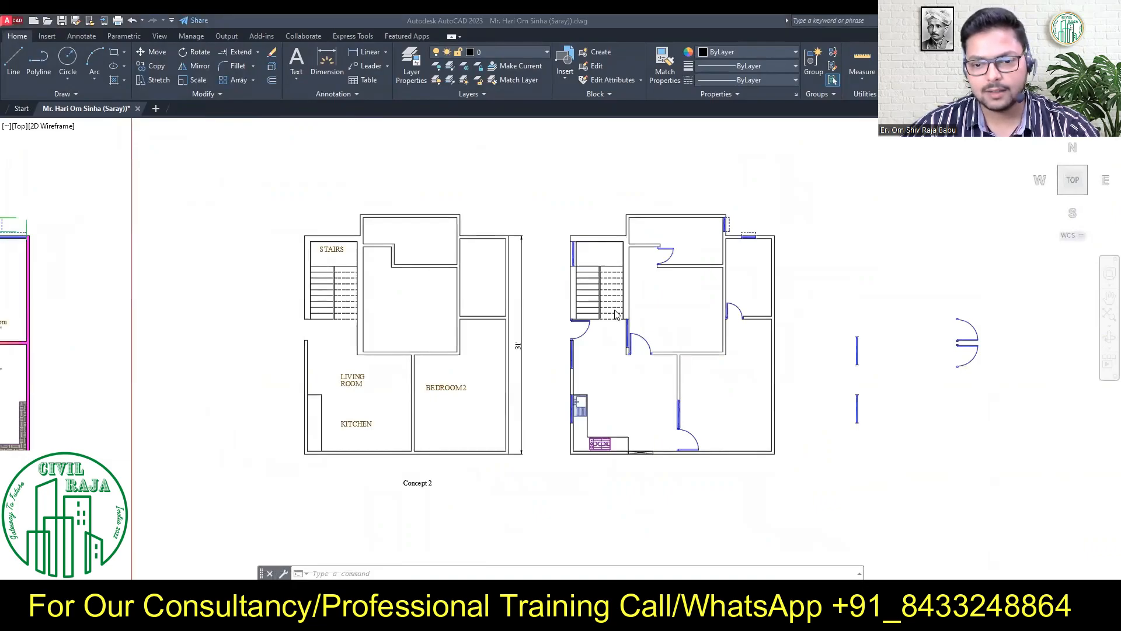
Delete the stairs, living room, kitchen and bedroom labels from the original Concept 2 plan.
click(353, 403)
key(Delete)
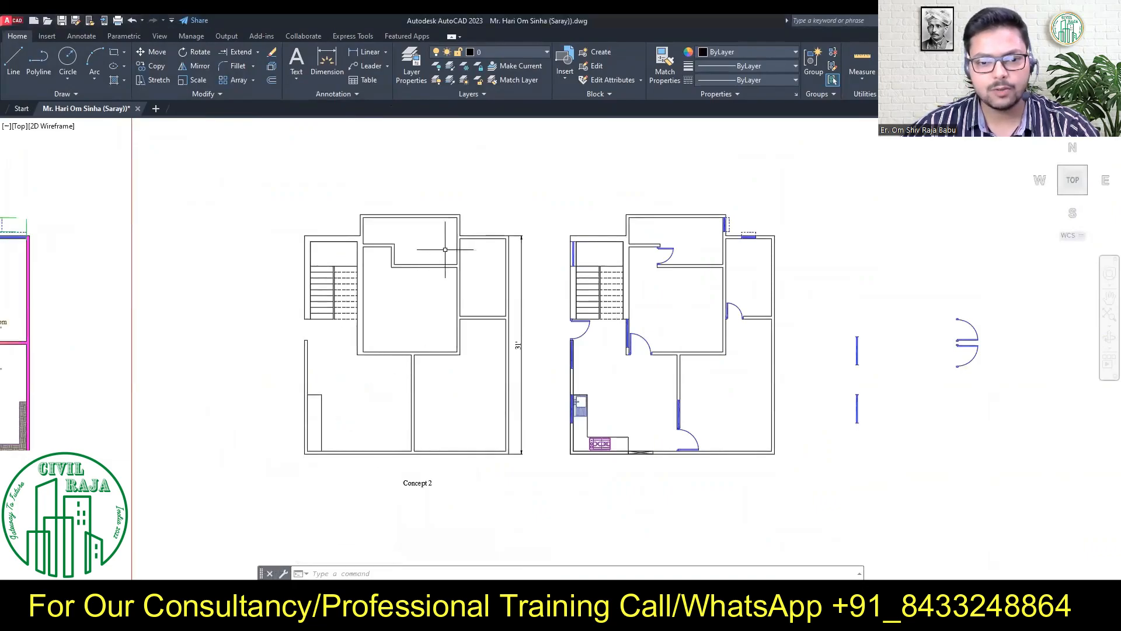
Dimension the top room, the upper-right room and the stairs and entrance area of the original plan on the Dimension layer.
click(518, 55)
click(497, 80)
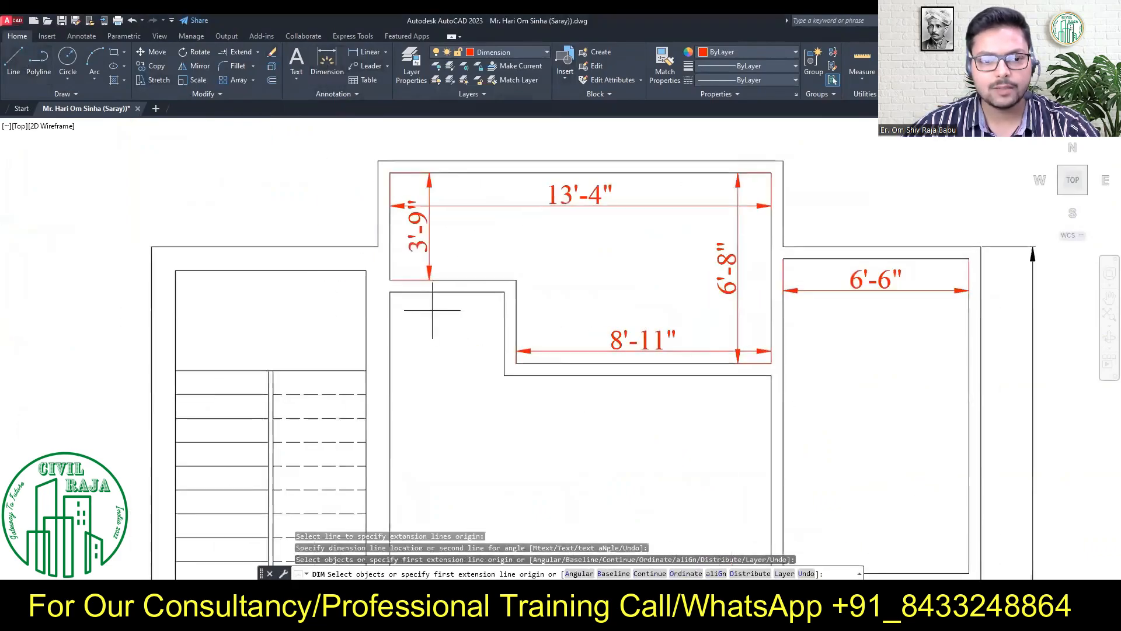
scroll(445, 313, down, 5)
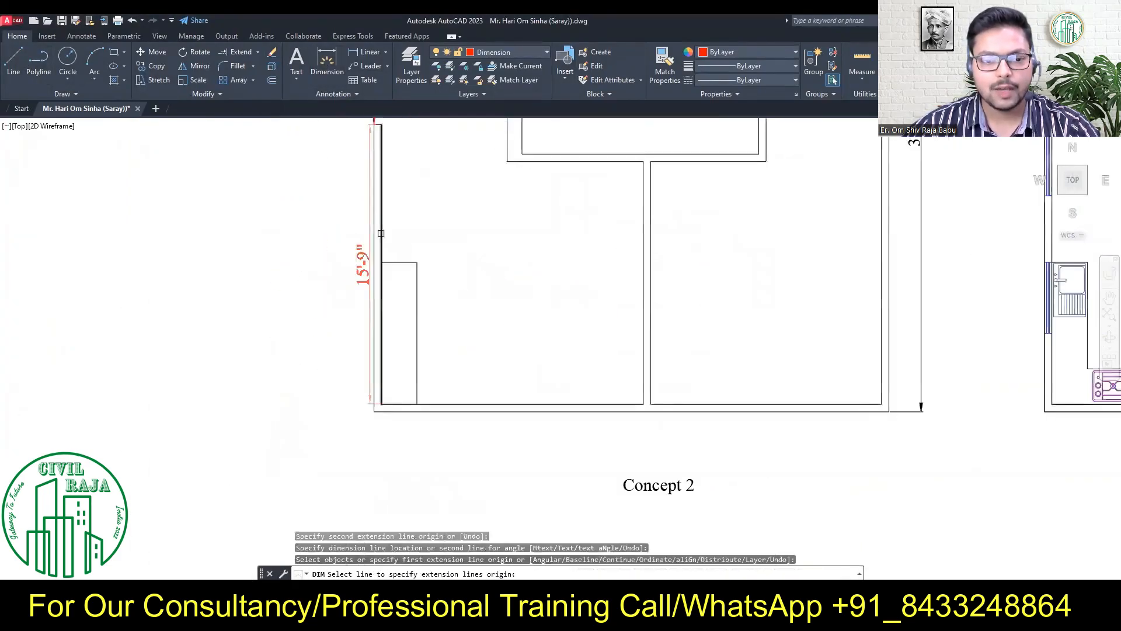
scroll(370, 456, down, 3)
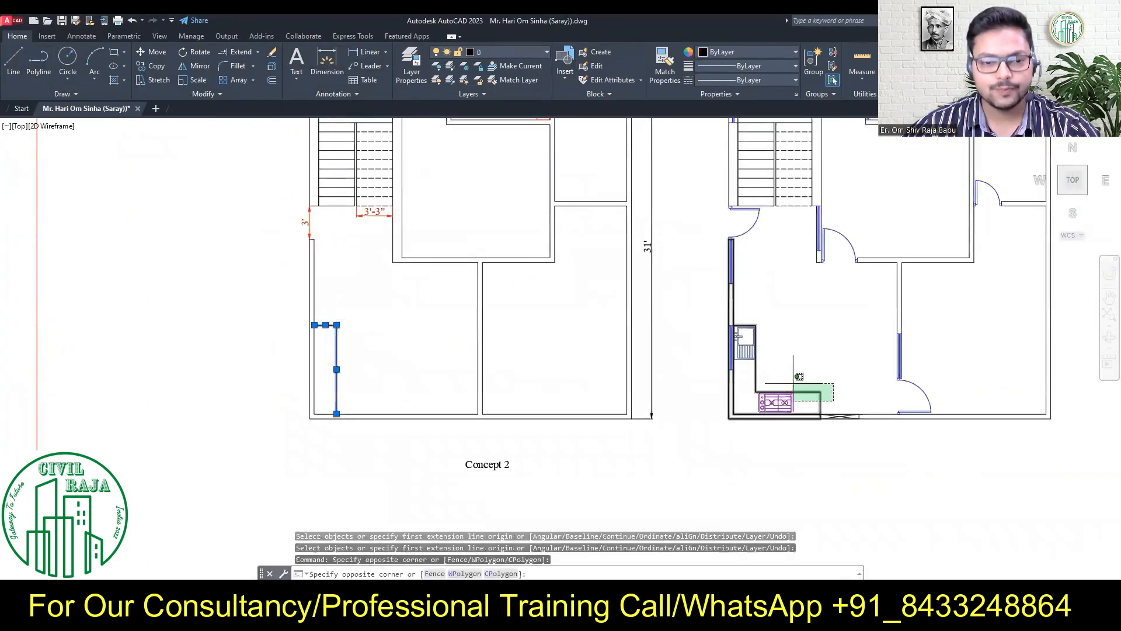
Replace the original plan's kitchen counter with a copy of the L-shaped counter, sink and stove from the other plan.
click(833, 400)
click(797, 385)
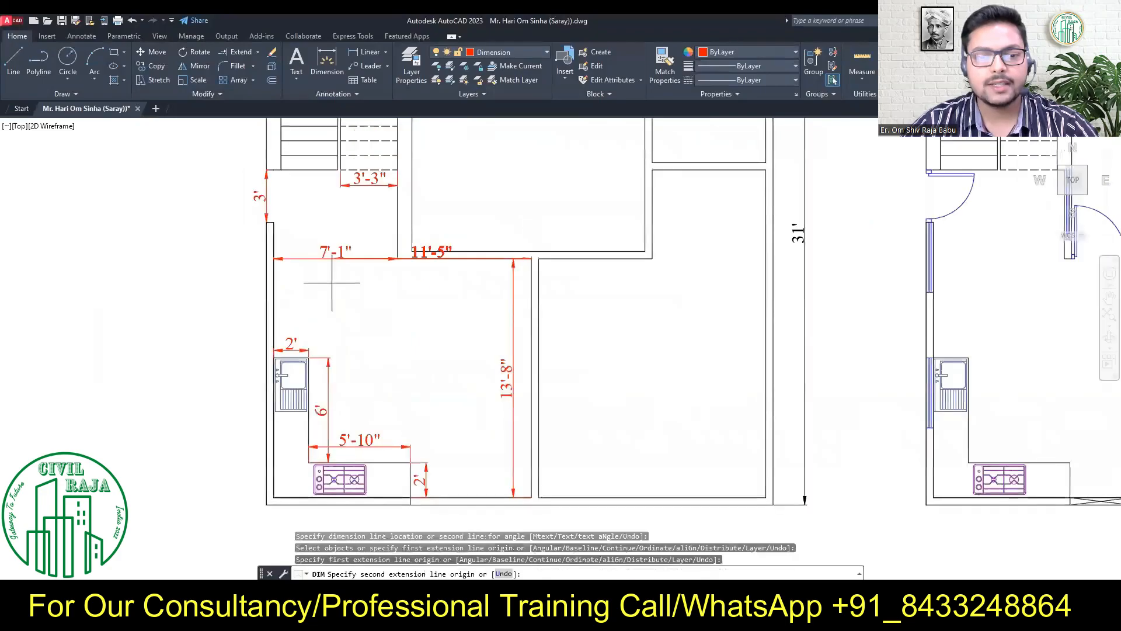
Dimension the original plan's kitchen counters, living room, central room, right-hand room and lower-right bedroom on the Dimension layer.
click(451, 293)
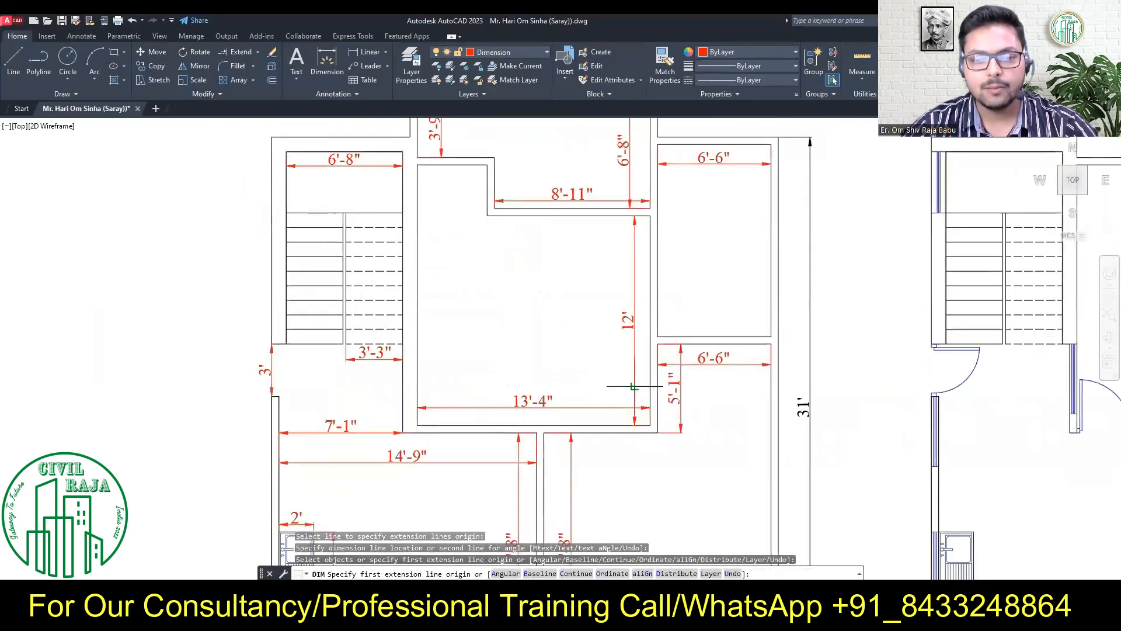
click(467, 193)
scroll(472, 256, down, 2)
middle_drag(485, 244, 514, 241)
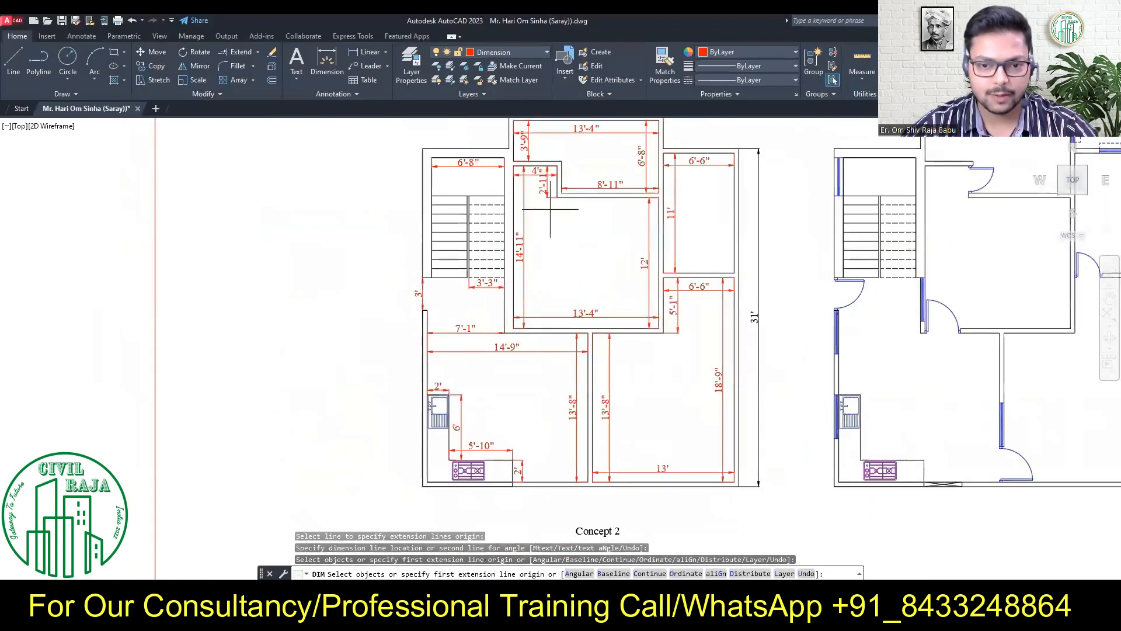
Shift the 2'-11" dimension's text down along its dimension line, away from the neighbouring 4' dimension.
scroll(561, 173, up, 3)
key(Escape)
click(524, 204)
click(514, 234)
click(534, 251)
key(Escape)
click(536, 256)
click(526, 235)
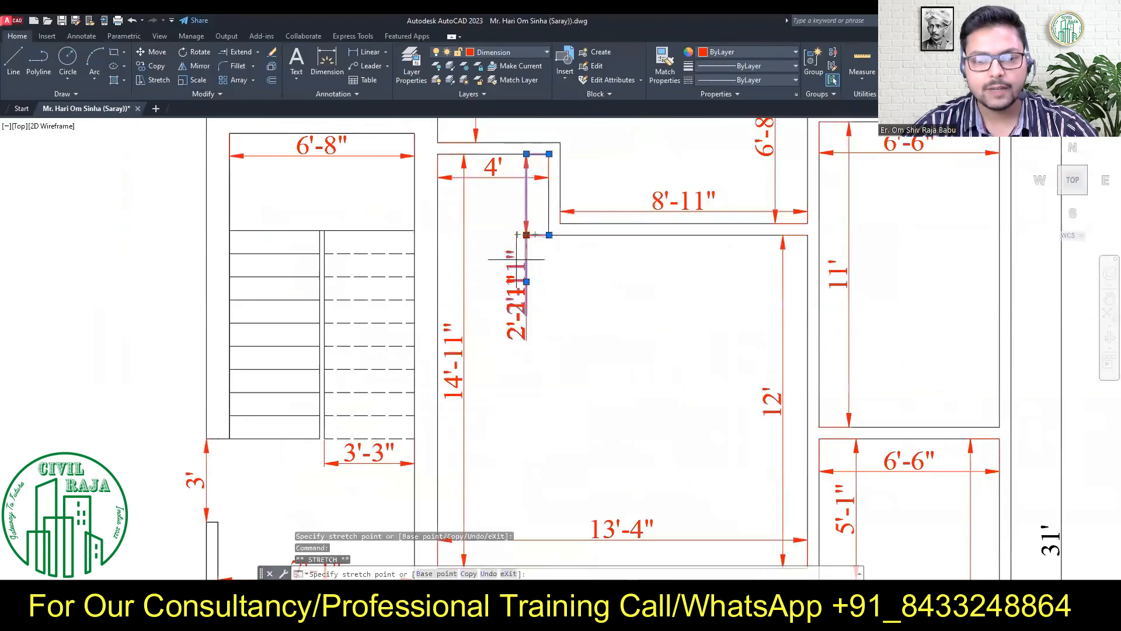
click(516, 258)
key(Escape)
scroll(543, 303, down, 5)
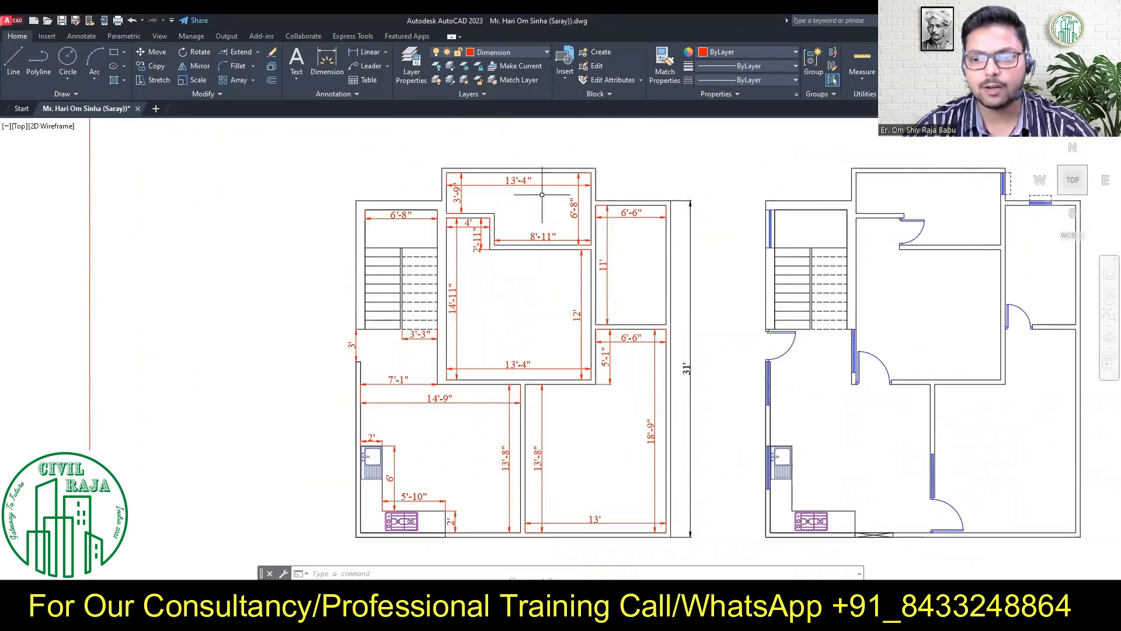
Delete the stepped partition piece below the original plan's top room together with its adjoining 4', 2'-11", 3'-9" and 14'-11" dimensions.
scroll(479, 209, up, 2)
scroll(479, 209, down, 2)
scroll(504, 207, up, 2)
click(502, 245)
click(468, 193)
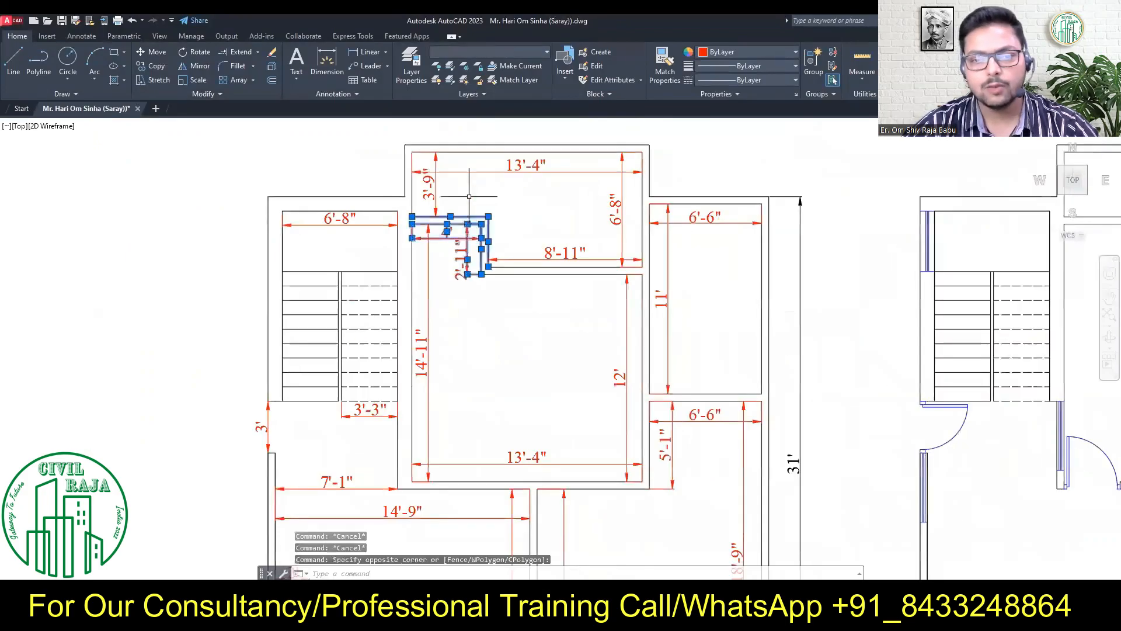
key(Delete)
click(447, 233)
click(422, 205)
key(Delete)
Join the split left wall line into one and extend both remaining partition lines to it.
click(412, 235)
click(412, 193)
text(j)
key(Return)
click(413, 221)
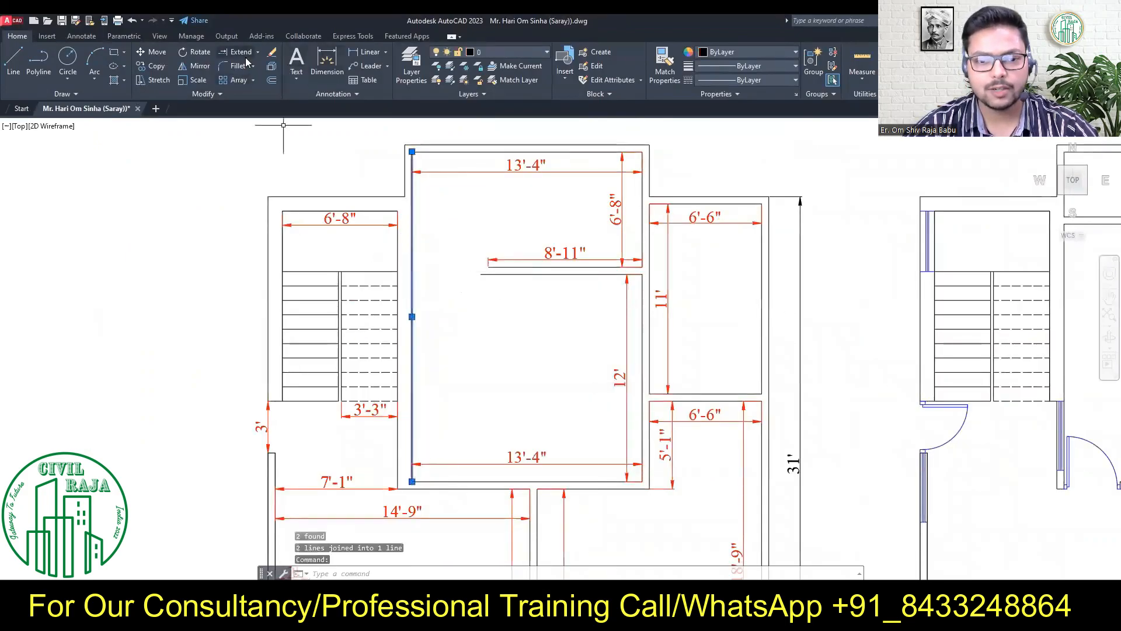
click(241, 52)
click(490, 272)
key(Escape)
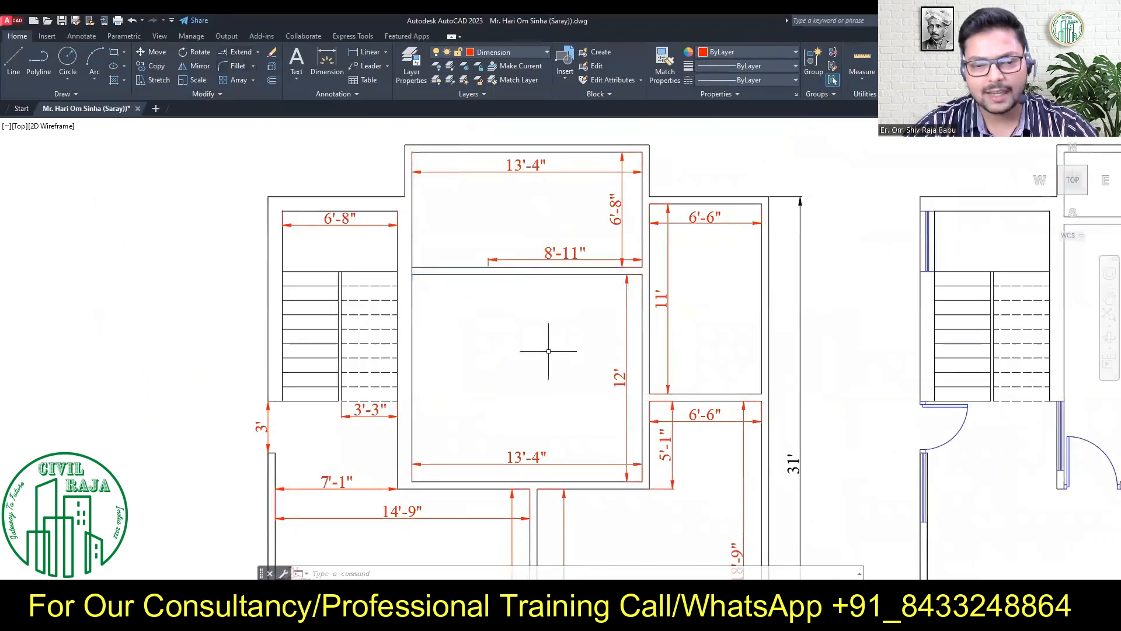
Draw a short line across the partition at the left wall and offset it 2'6" to the right.
scroll(430, 266, up, 4)
text(l)
key(Return)
click(386, 269)
click(386, 287)
key(Escape)
click(386, 278)
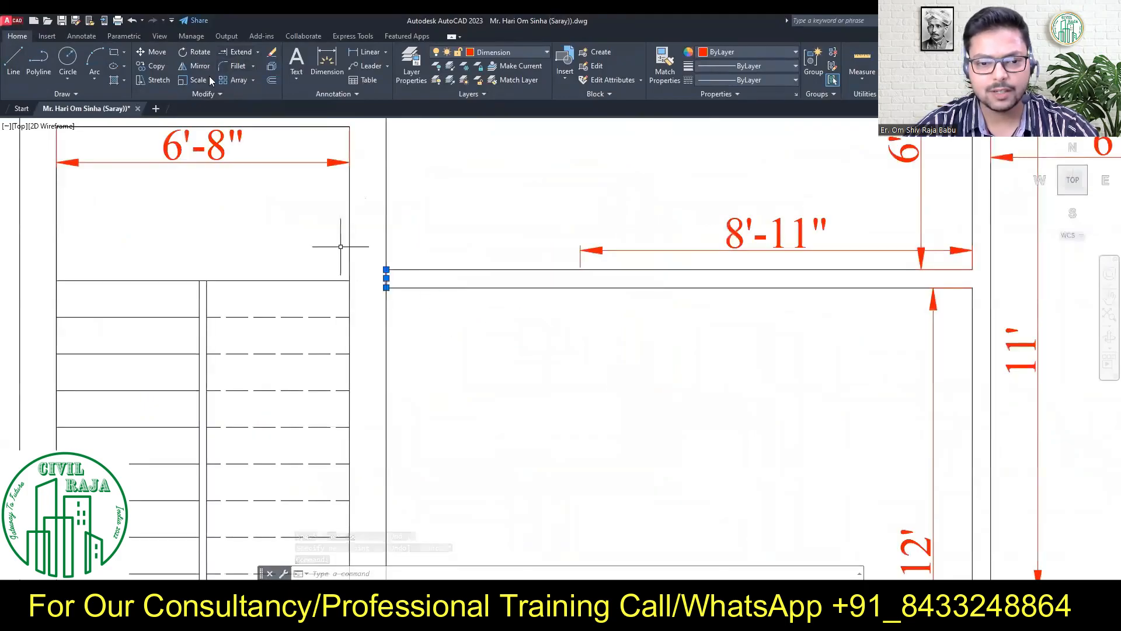
text(o 2'6)
click(444, 278)
key(Escape)
Trim the partition between the left wall and the offset line, and delete the 8'-11" dimension.
text(tr)
drag(453, 252, 433, 315)
key(Escape)
scroll(380, 320, down, 4)
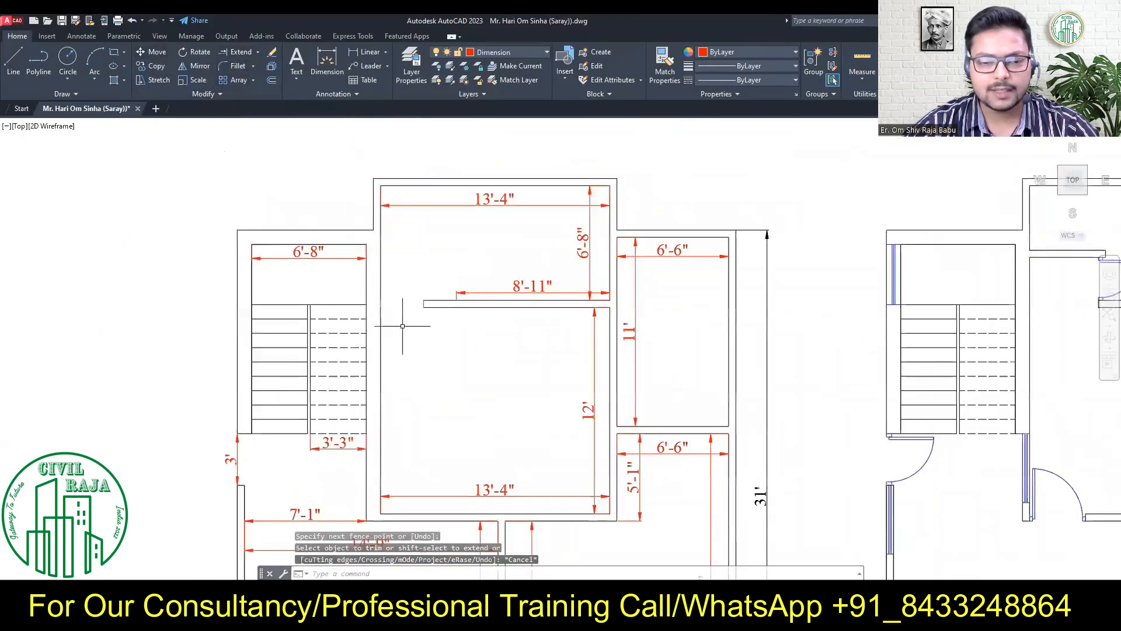
middle_drag(507, 334, 473, 337)
key(Delete)
Move the copy's toilet door to the right out of its opening and delete the short partition above it.
scroll(392, 262, down, 3)
middle_drag(392, 262, 222, 292)
scroll(707, 285, up, 3)
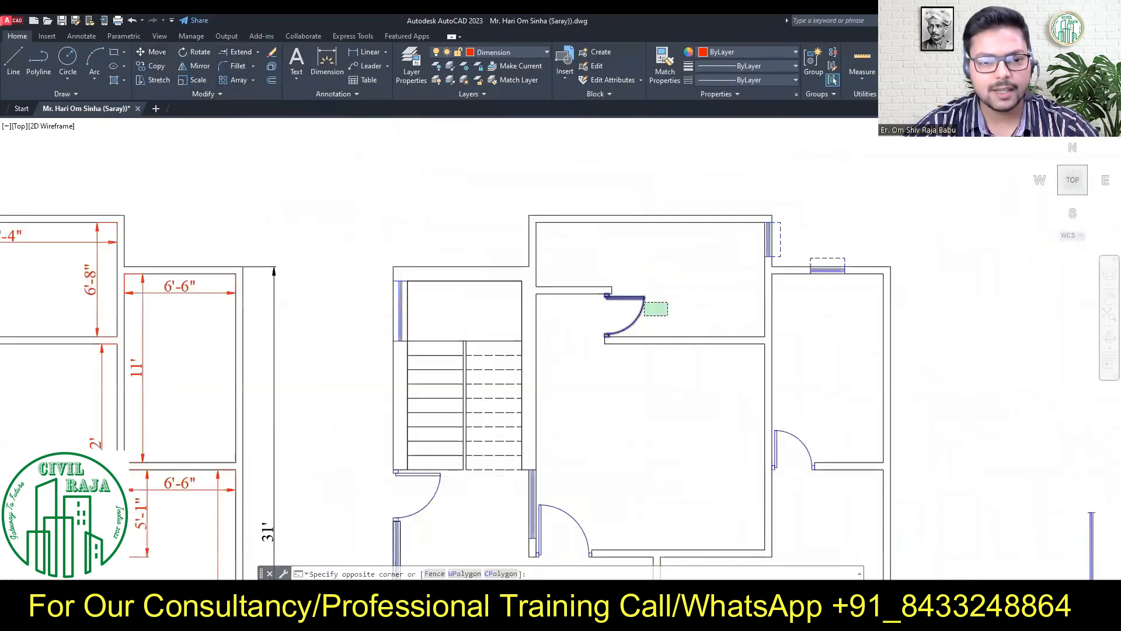
click(564, 286)
text(explode)
click(622, 306)
click(573, 262)
click(611, 263)
drag(625, 309, 584, 274)
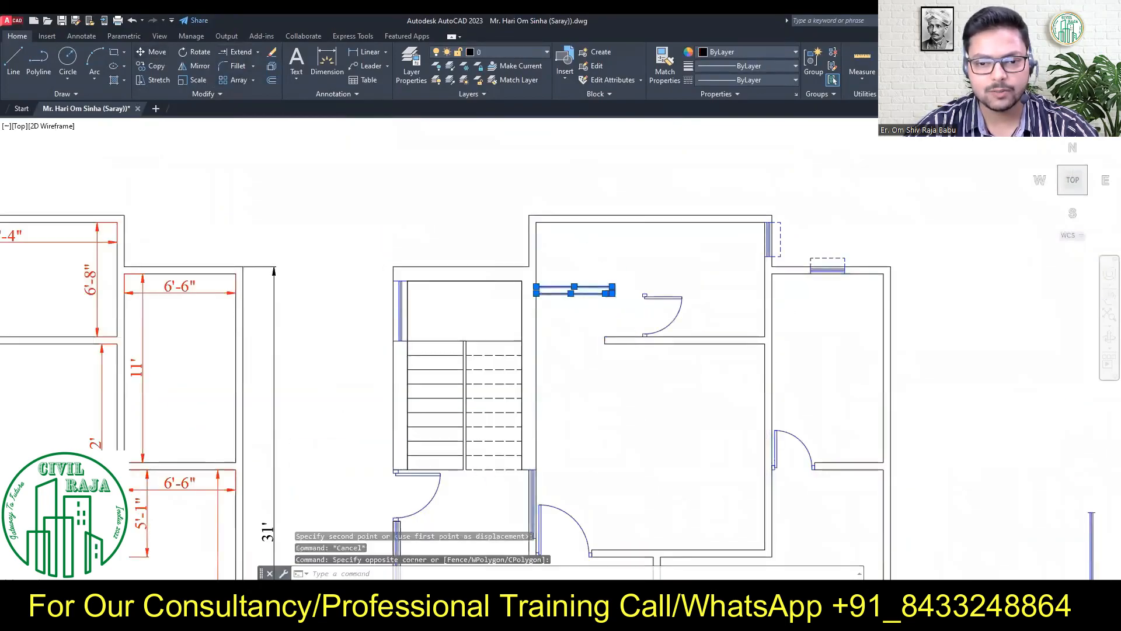
key(Delete)
Close the gap in the left wall face where the short partition met it.
scroll(550, 297, up, 4)
click(515, 287)
click(516, 268)
key(Escape)
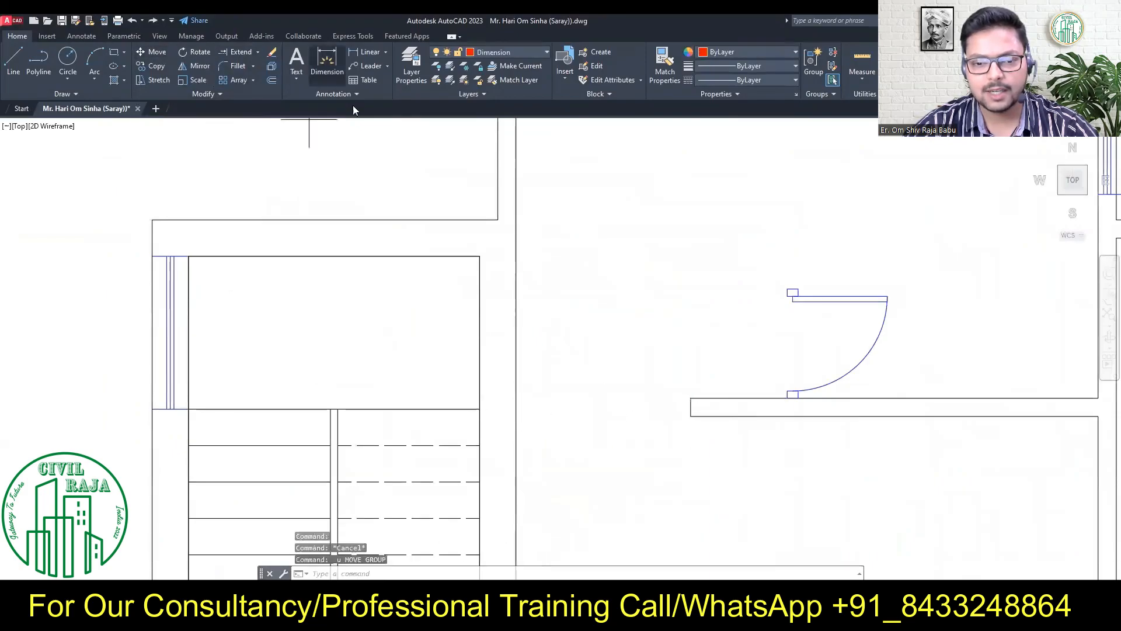
Check the gap beside the remaining toilet partition and stretch the partition's left end 18" toward the left wall.
click(327, 62)
click(691, 416)
key(Escape)
text(s)
drag(719, 435, 666, 382)
click(692, 406)
text(18)
Rotate the loose toilet door a quarter turn and move it into the opening between the left wall and the partition.
click(866, 356)
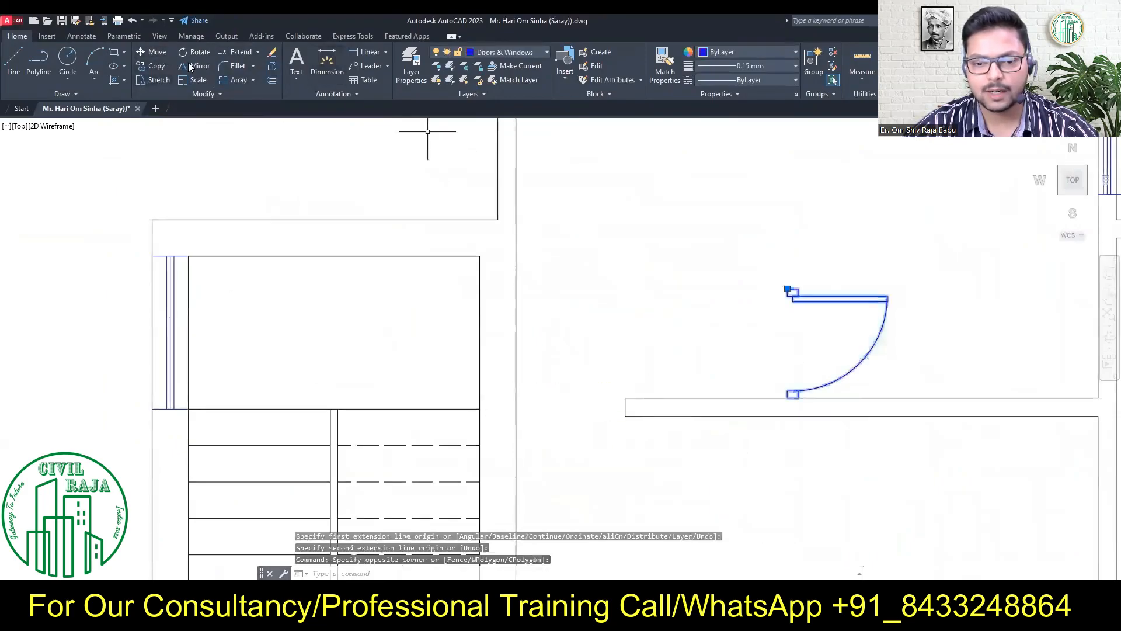
click(200, 52)
click(787, 289)
click(758, 217)
click(855, 209)
text(m)
click(897, 289)
click(626, 415)
Delete the red square and rectangle outlines from the top room of the copied plan.
scroll(522, 341, down, 6)
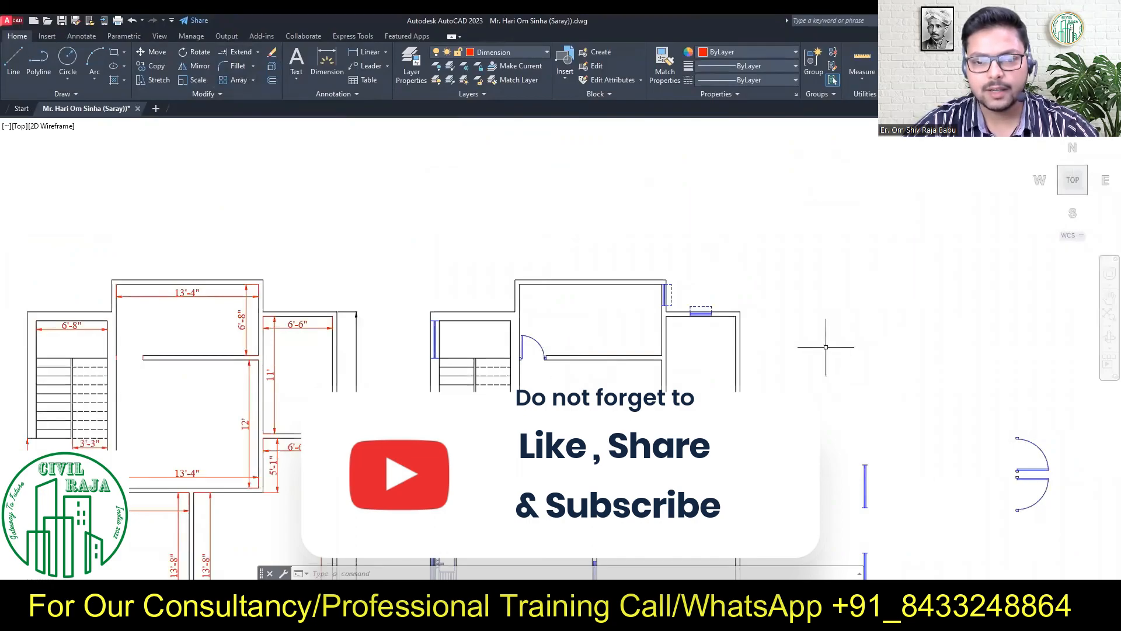
scroll(713, 334, down, 3)
scroll(576, 435, up, 3)
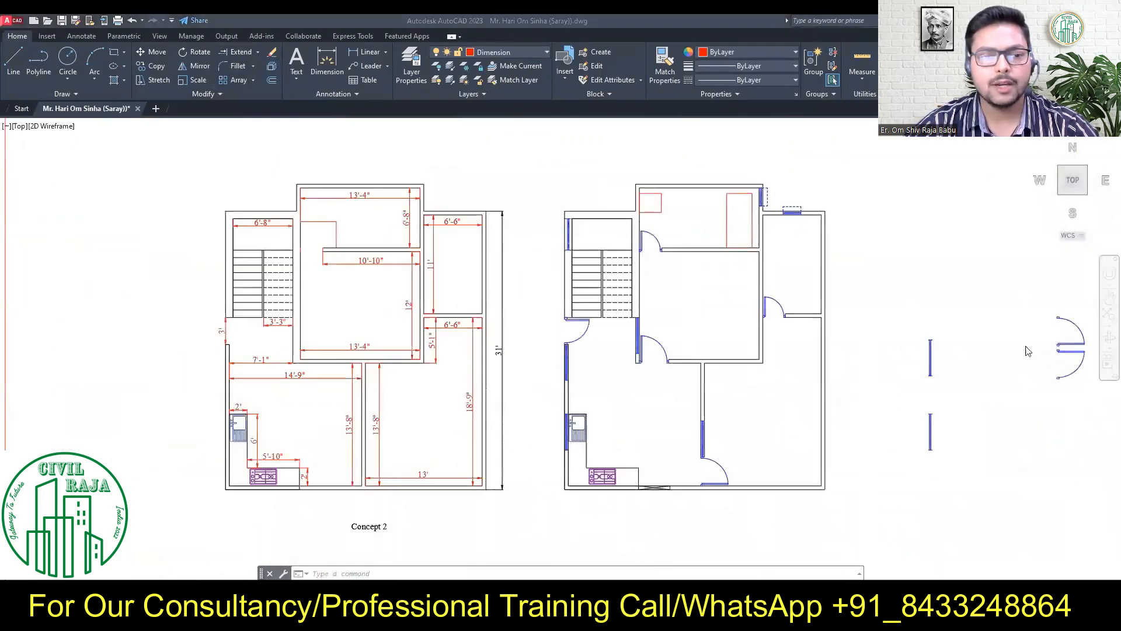
click(661, 202)
click(729, 222)
key(Delete)
Mirror the top room's ventilator from its right wall to its left wall about the room's vertical centreline, erasing the source.
scroll(847, 146, up, 5)
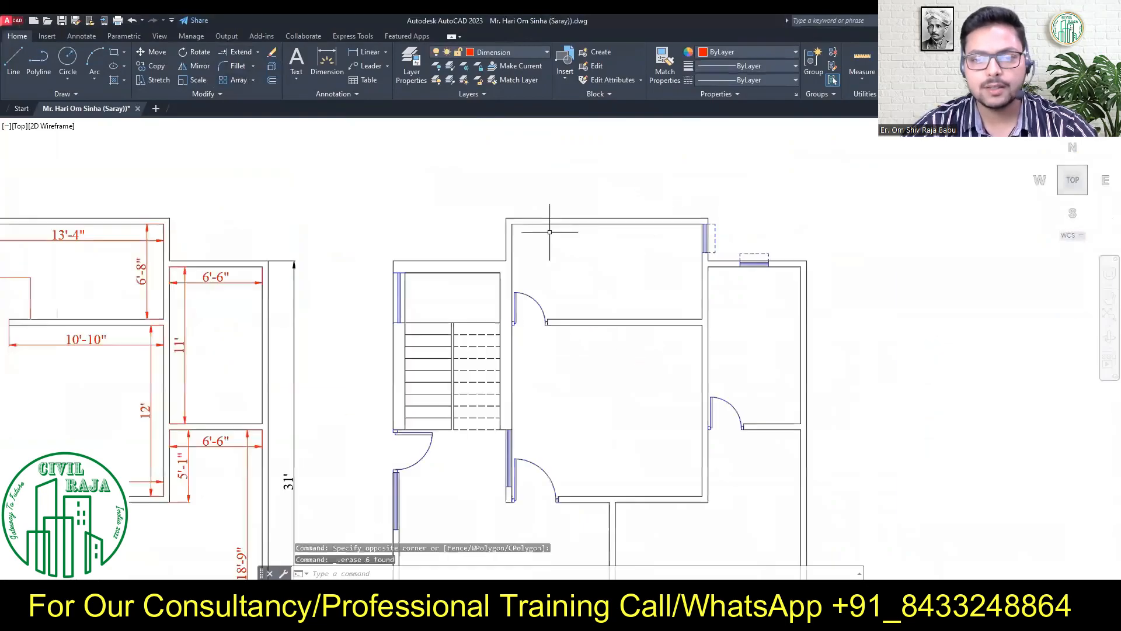
middle_drag(551, 233, 632, 232)
click(786, 238)
click(200, 66)
click(689, 224)
click(688, 362)
click(442, 573)
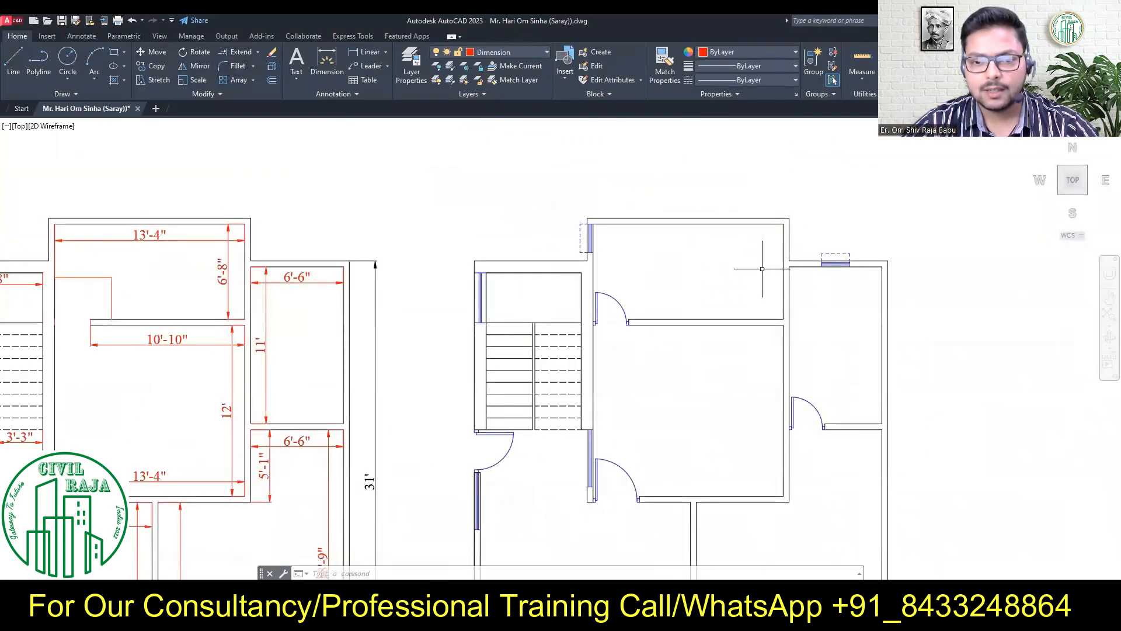
click(582, 230)
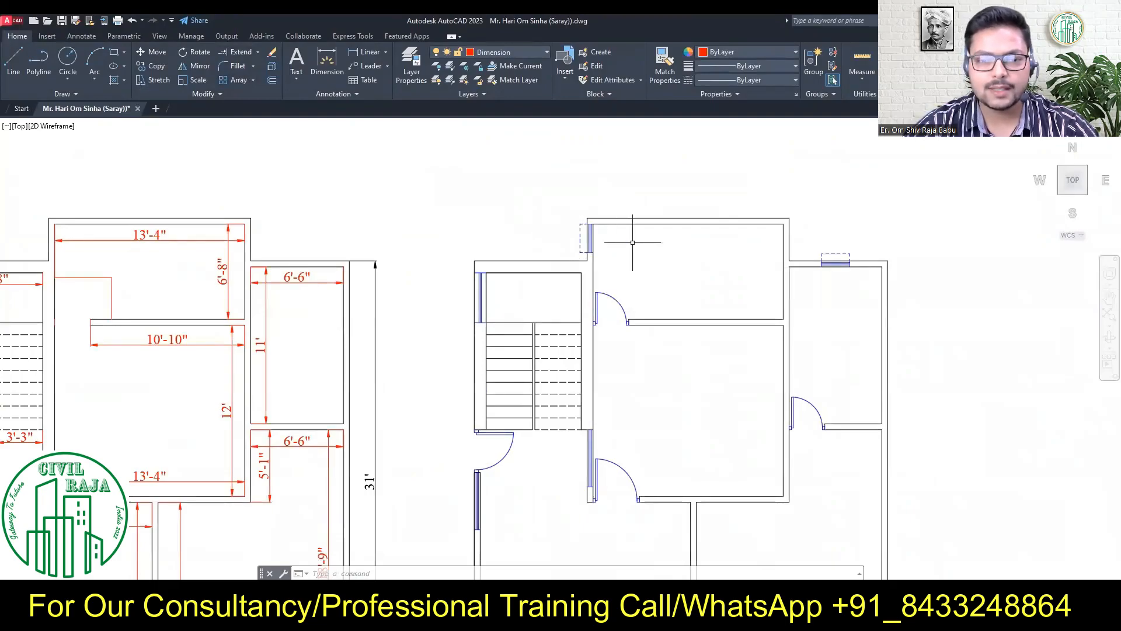
Move the coloured, furnished reference sheet next to the unfurnished plan copy.
scroll(633, 242, down, 3)
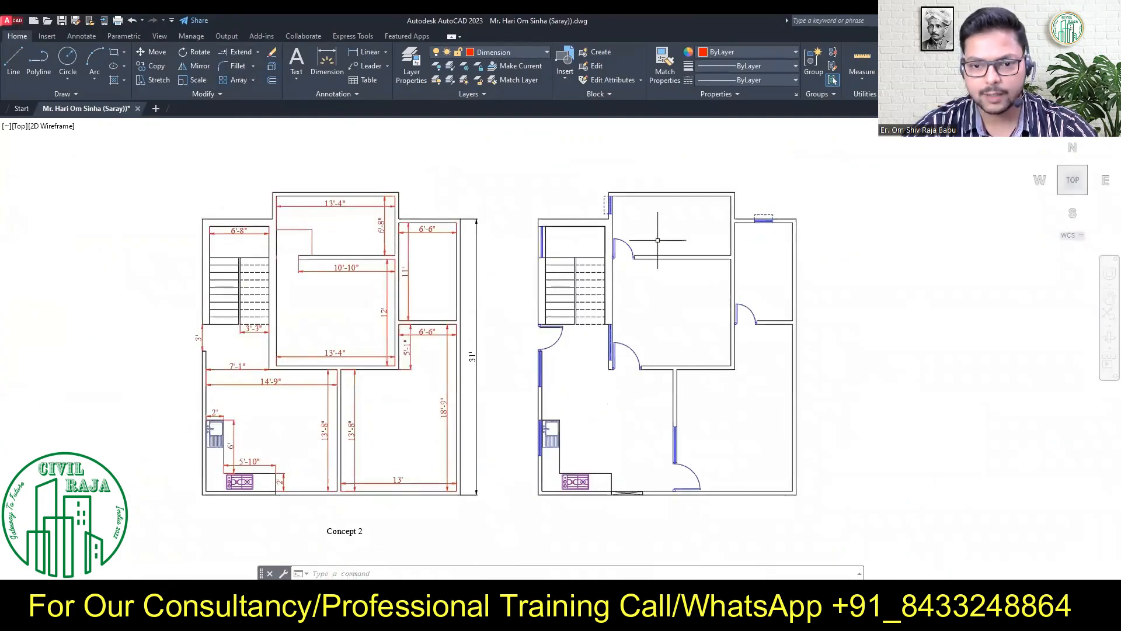
scroll(645, 244, down, 2)
click(396, 162)
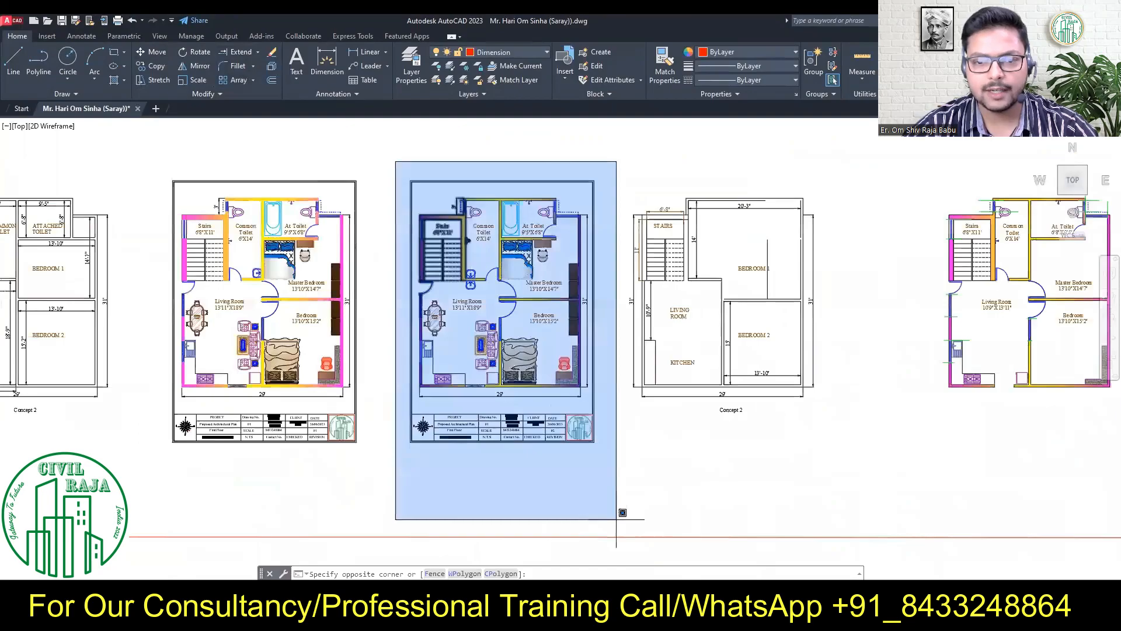
click(616, 519)
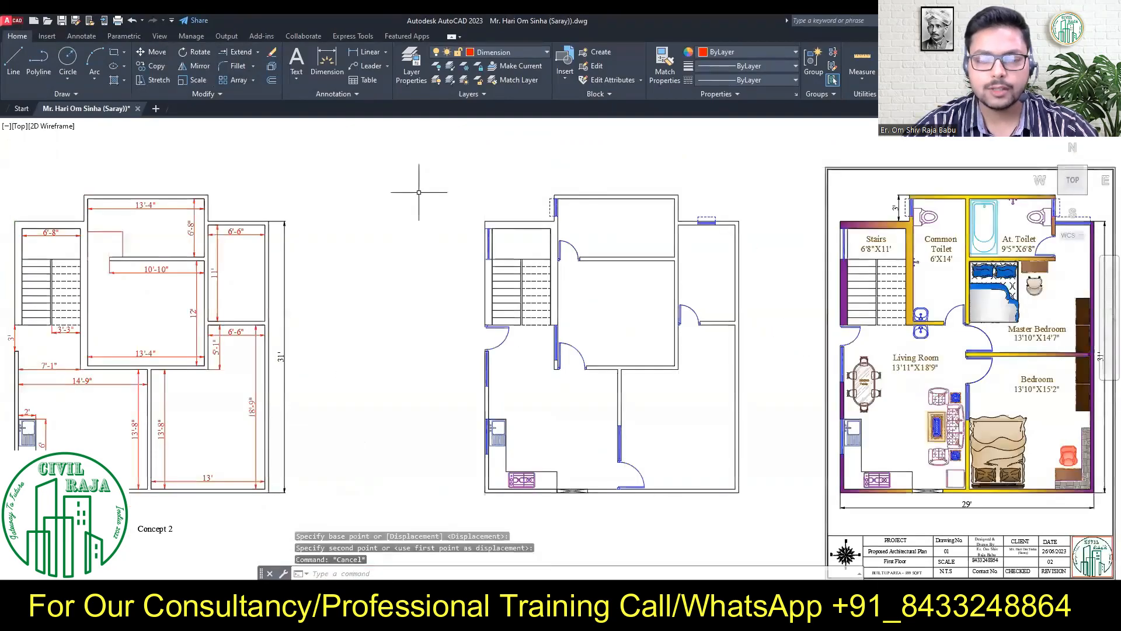
On layer 0, draw a boundary line around the plan's left side, 3' beyond the left wall, and offset its vertical line 3" inward.
scroll(503, 163, up, 2)
click(503, 52)
click(502, 65)
text(l)
key(Return)
click(585, 214)
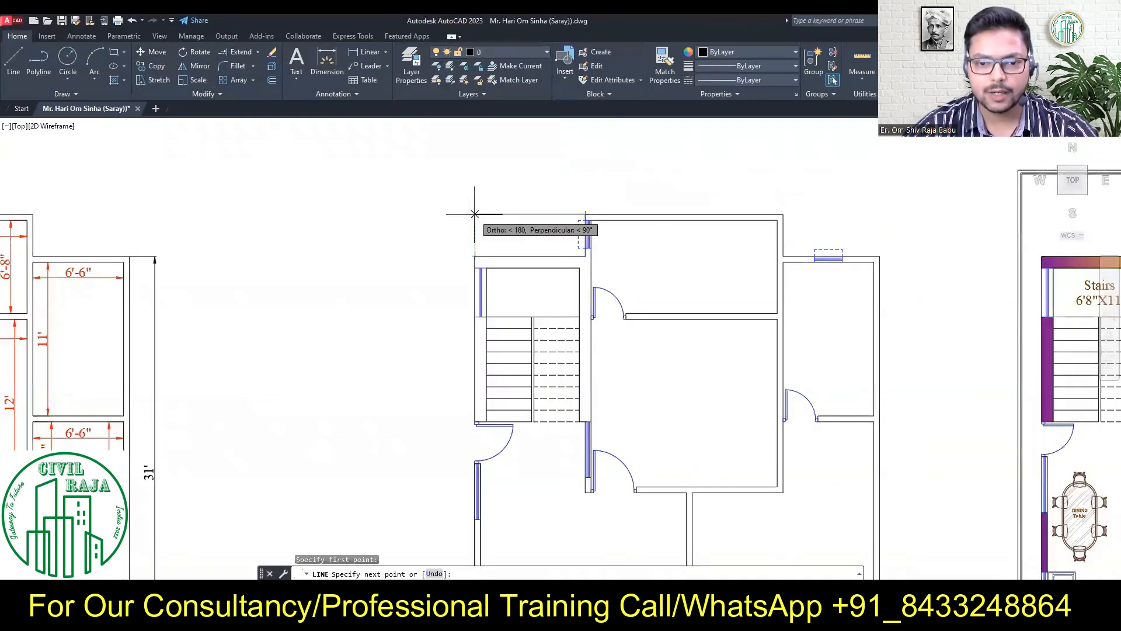
text(3')
key(Return)
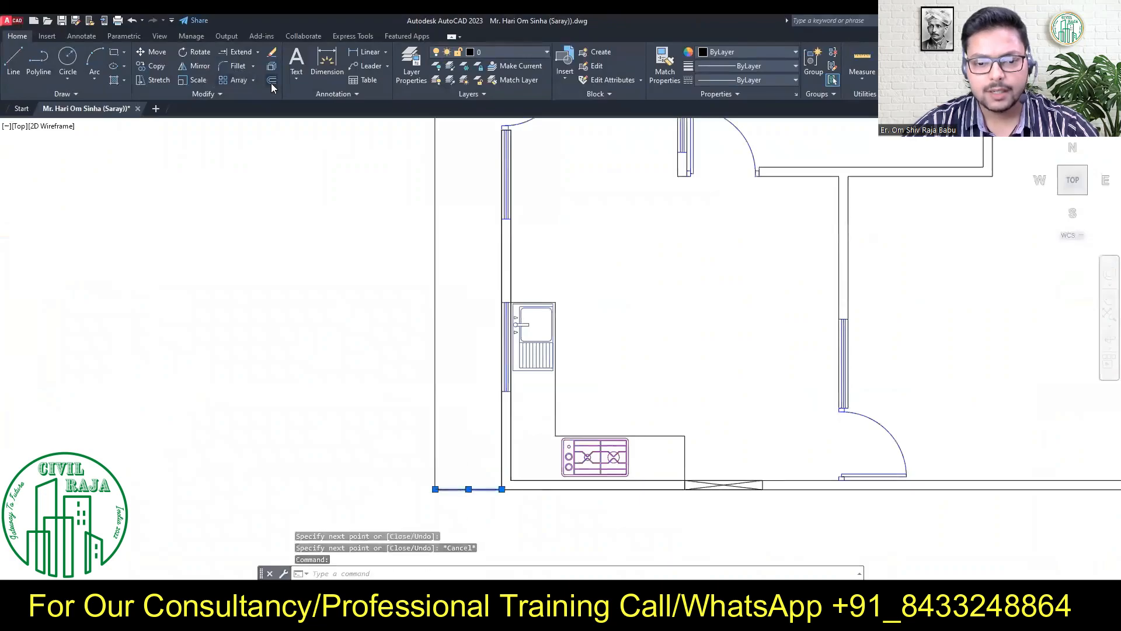
click(271, 80)
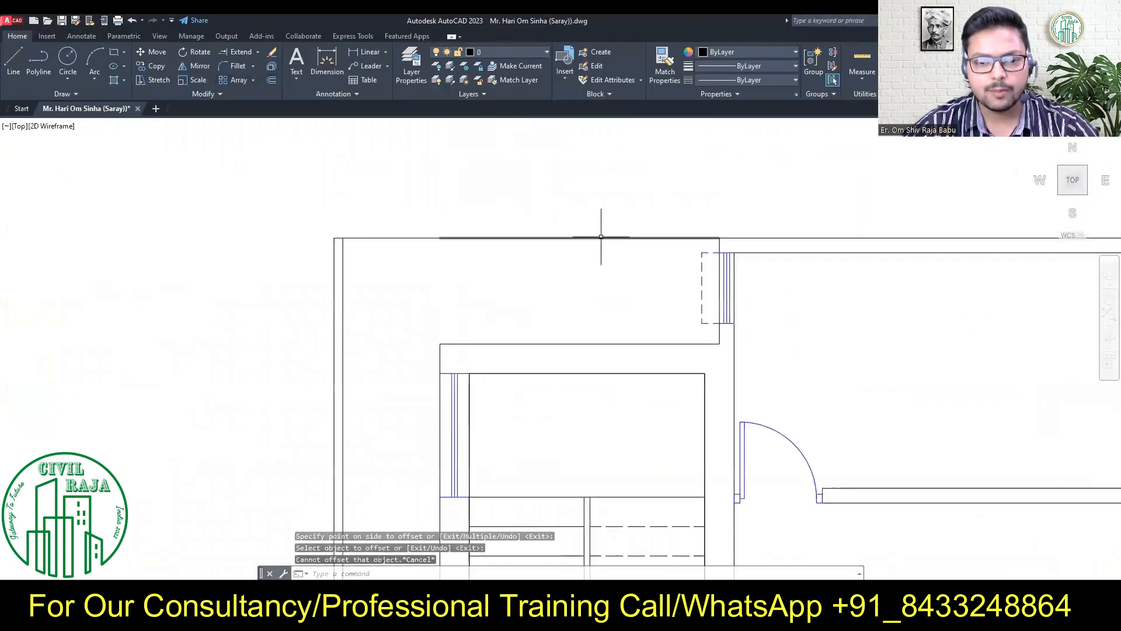
Stretch the top boundary line to the top room's corner and offset it 5" inward.
click(393, 238)
click(440, 238)
click(719, 238)
click(272, 80)
click(396, 238)
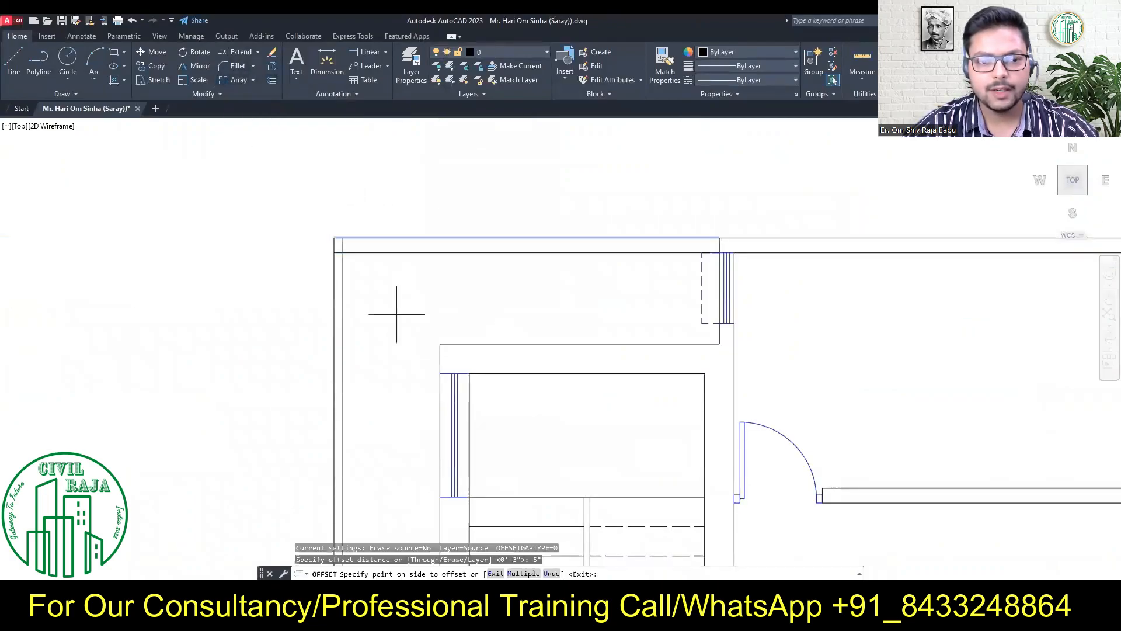
click(396, 313)
click(721, 242)
click(720, 238)
key(Escape)
key(Escape)
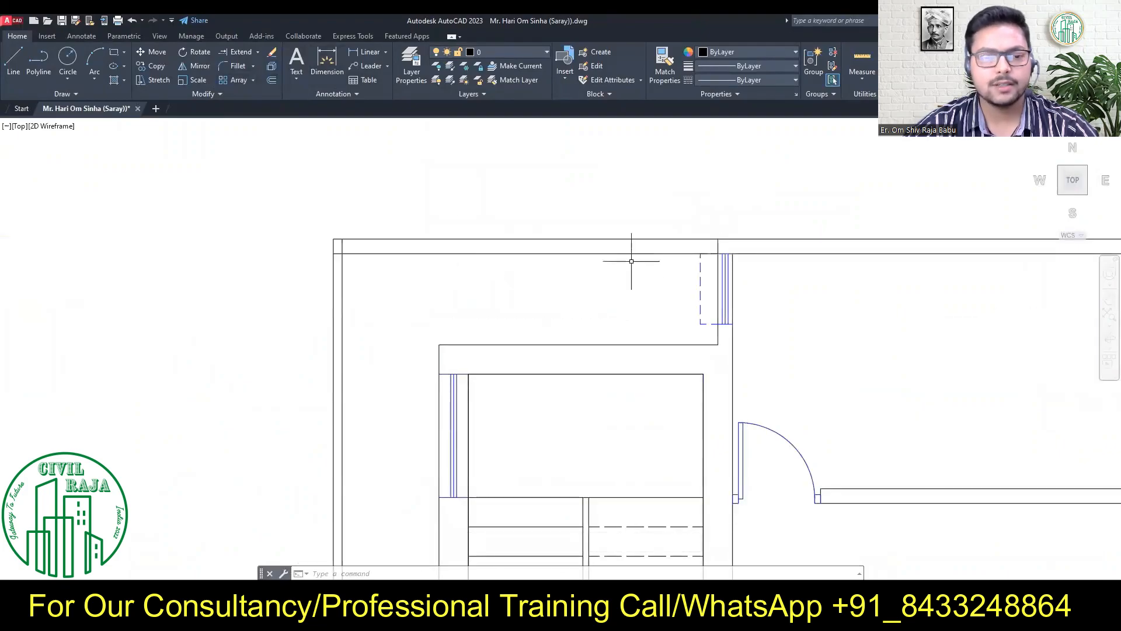
Fit the top room as a toilet with a water closet, tap and bathtub from the reference sheet.
scroll(631, 261, down, 4)
mouse_move(783, 284)
middle_down()
mouse_move(583, 236)
mouse_move(543, 253)
middle_up()
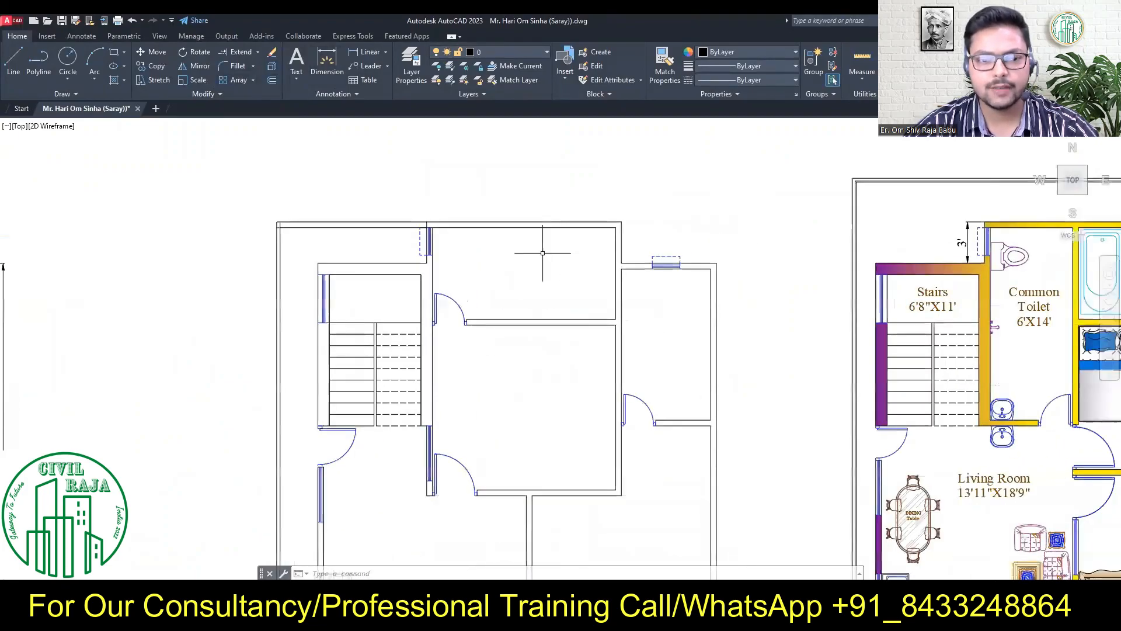
middle_drag(731, 241, 720, 218)
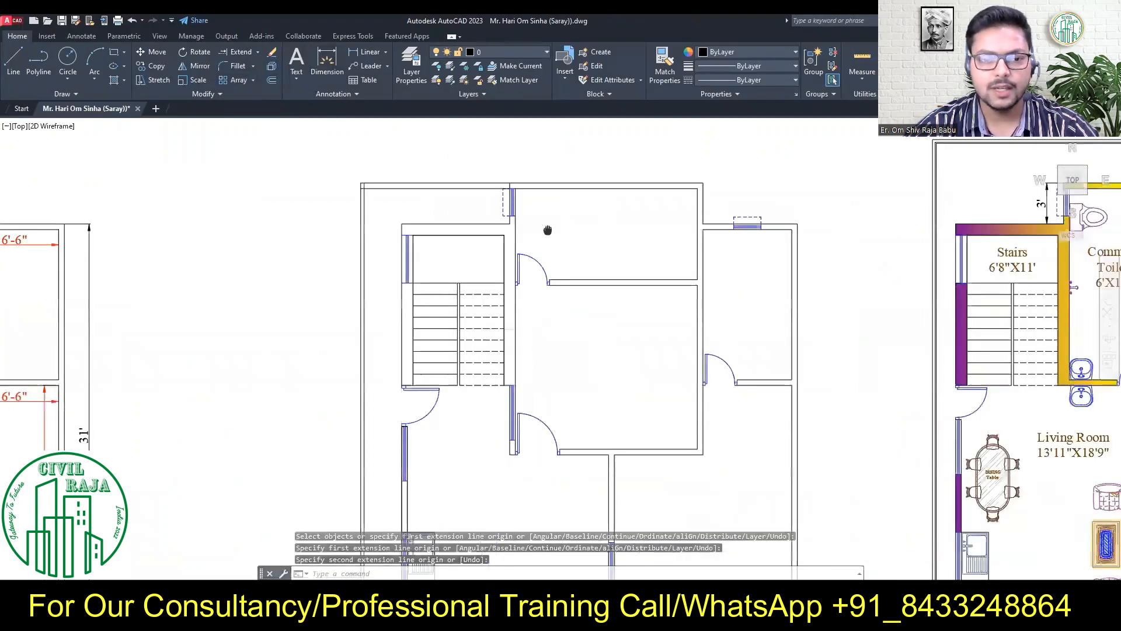
scroll(720, 217, down, 2)
scroll(711, 206, up, 3)
click(711, 206)
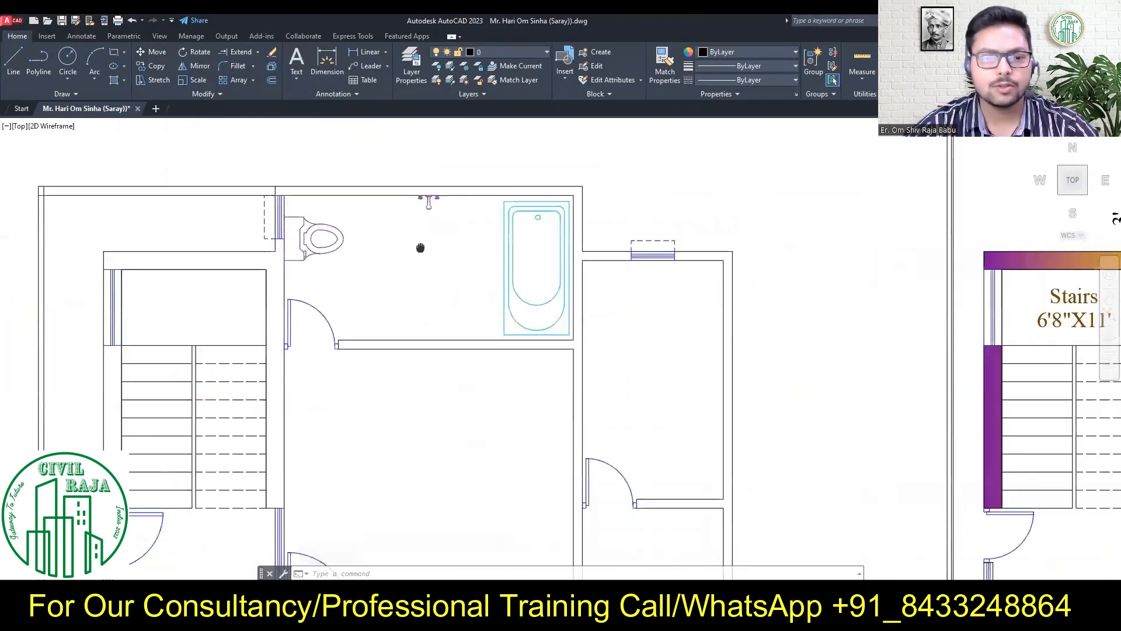
Place a water closet and a tap along the left wall of the narrow right toilet.
middle_drag(642, 280, 370, 287)
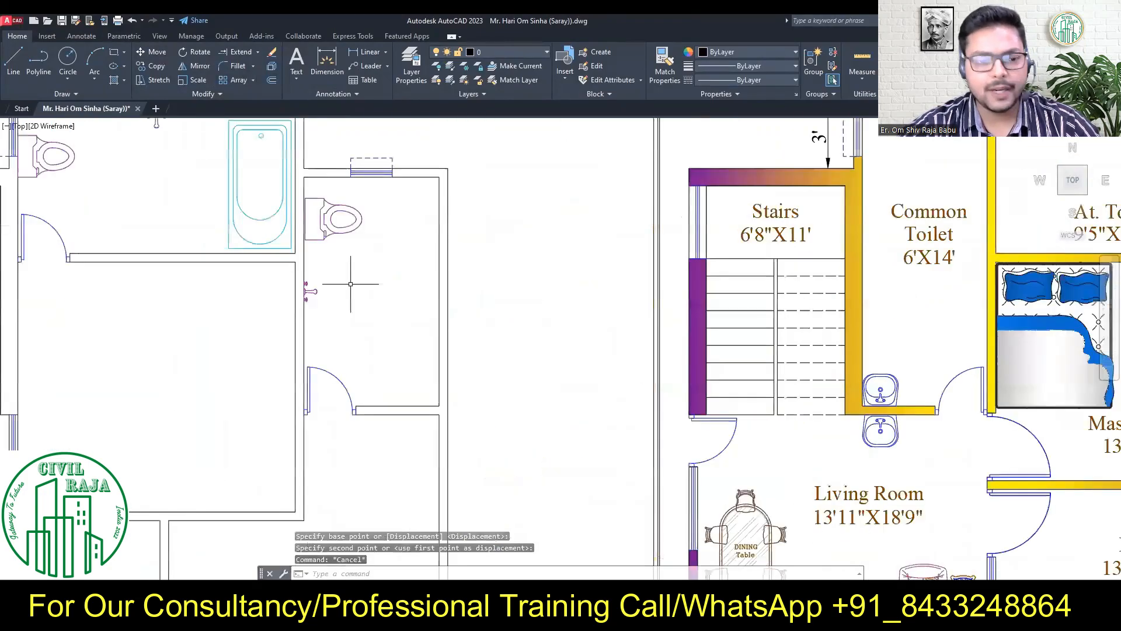
key(Escape)
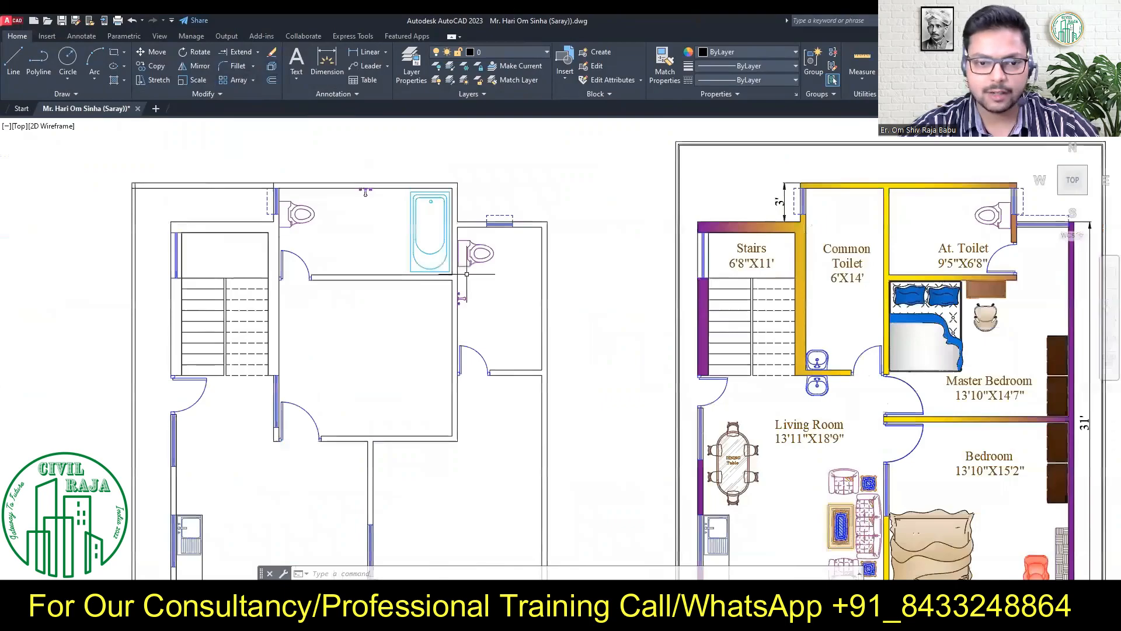
scroll(474, 301, up, 2)
scroll(470, 282, down, 2)
middle_drag(465, 291, 528, 268)
scroll(439, 345, down, 2)
middle_drag(439, 325, 424, 310)
Move the blue double bed from the reference master bedroom into the upper right corner of the plan's middle bedroom.
scroll(757, 327, up, 4)
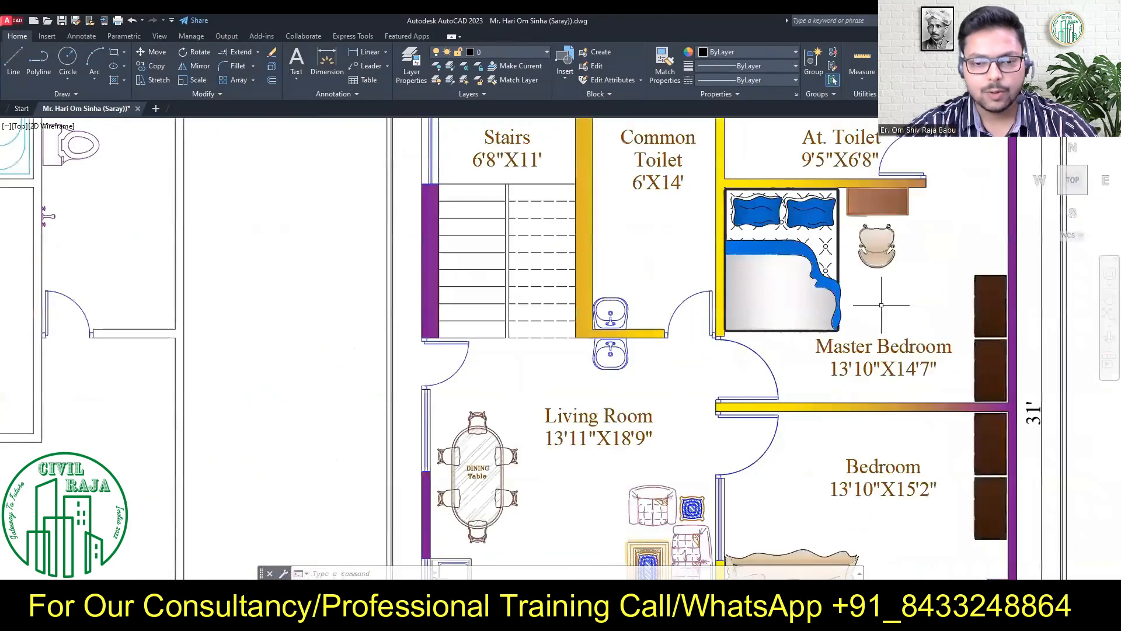
click(829, 286)
text(m)
scroll(846, 195, up, 6)
click(747, 156)
scroll(765, 207, down, 7)
scroll(568, 231, up, 8)
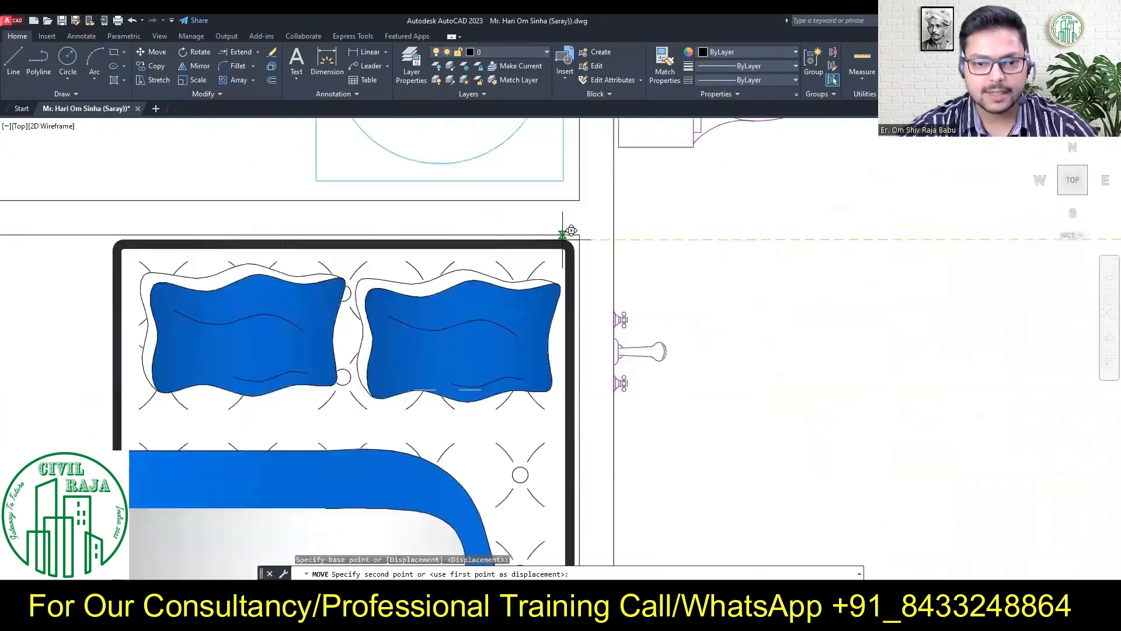
click(569, 234)
scroll(649, 240, down, 4)
key(Escape)
Bring the desk with its chair to the middle bedroom's upper wall and the two wardrobes to its lower right corner.
scroll(555, 461, up, 5)
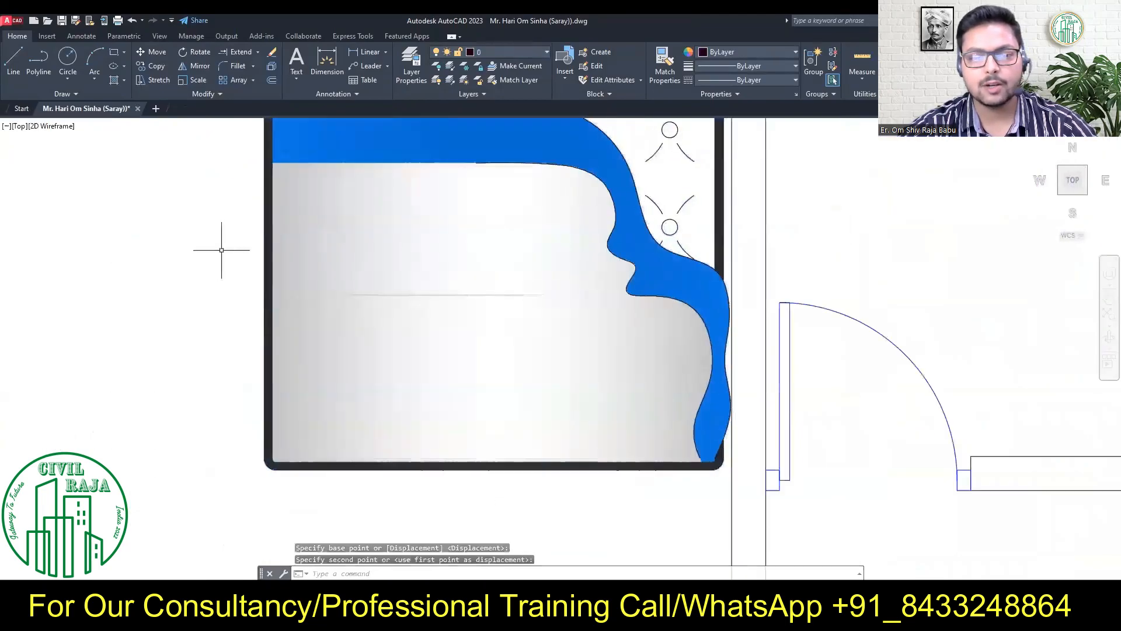
scroll(430, 310, down, 7)
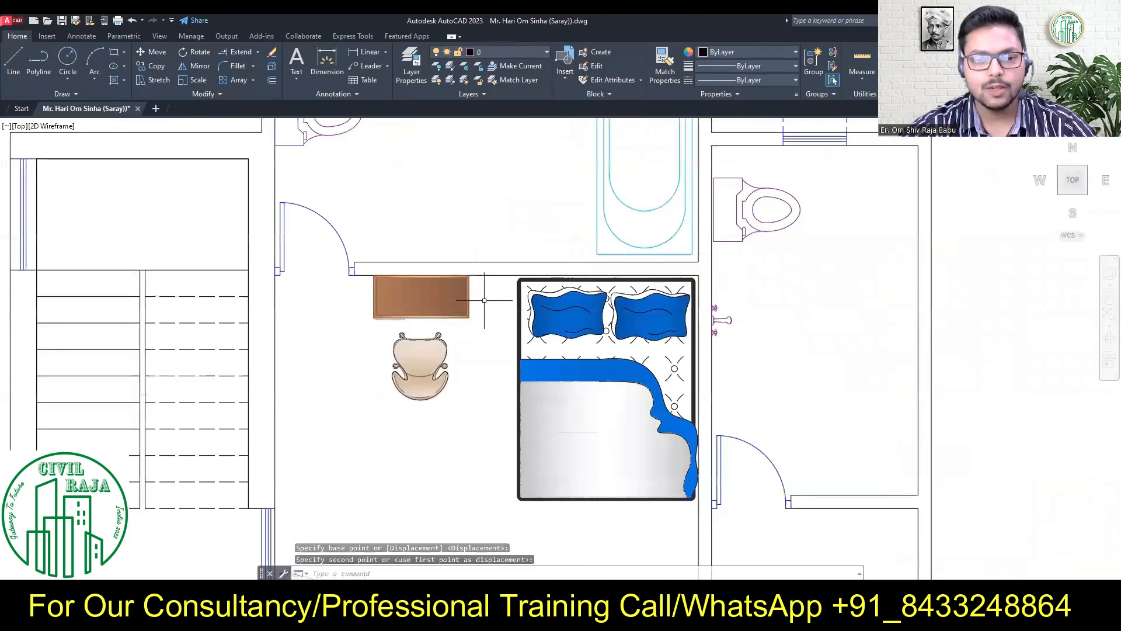
scroll(518, 286, down, 2)
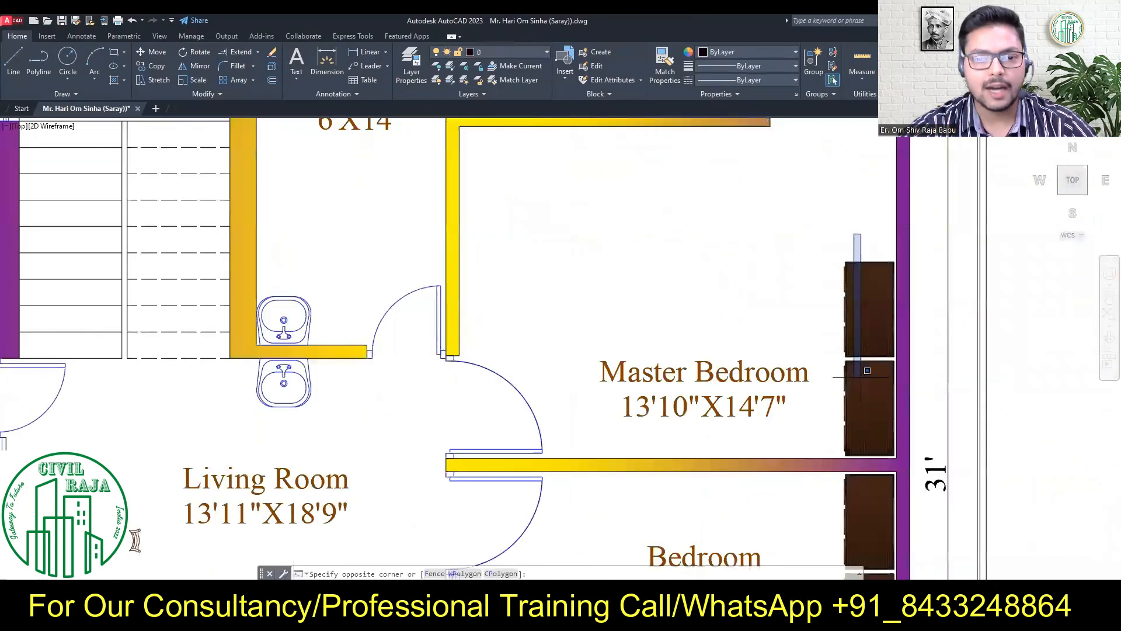
scroll(224, 429, down, 3)
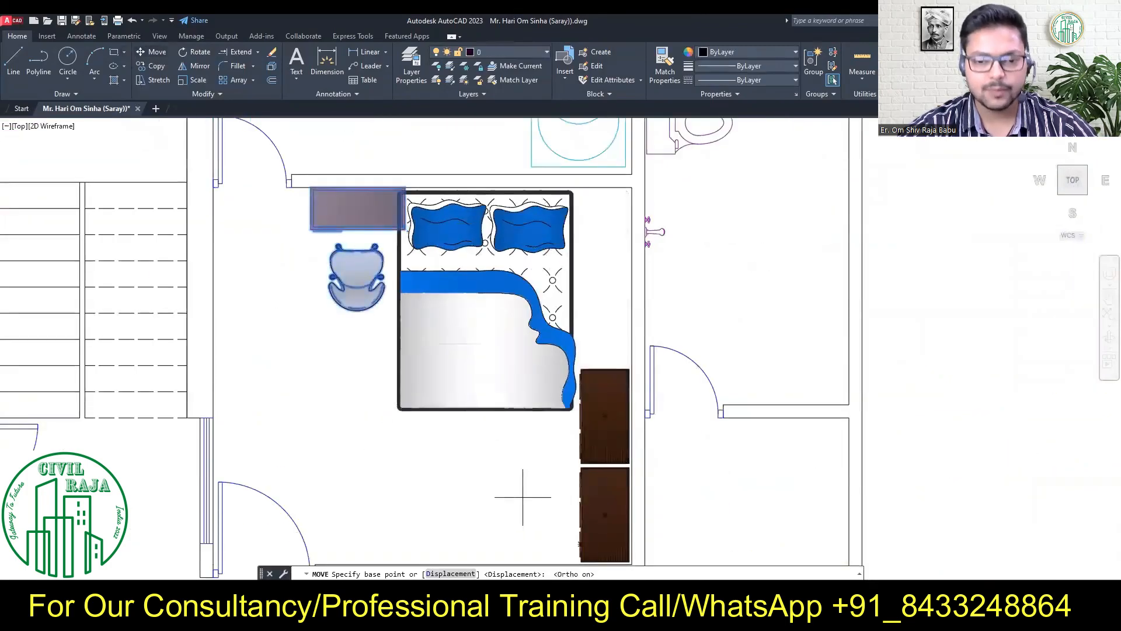
Shift the desk and chair left so they stand beside the repositioned bed.
click(551, 494)
scroll(507, 464, down, 2)
middle_drag(499, 433, 555, 370)
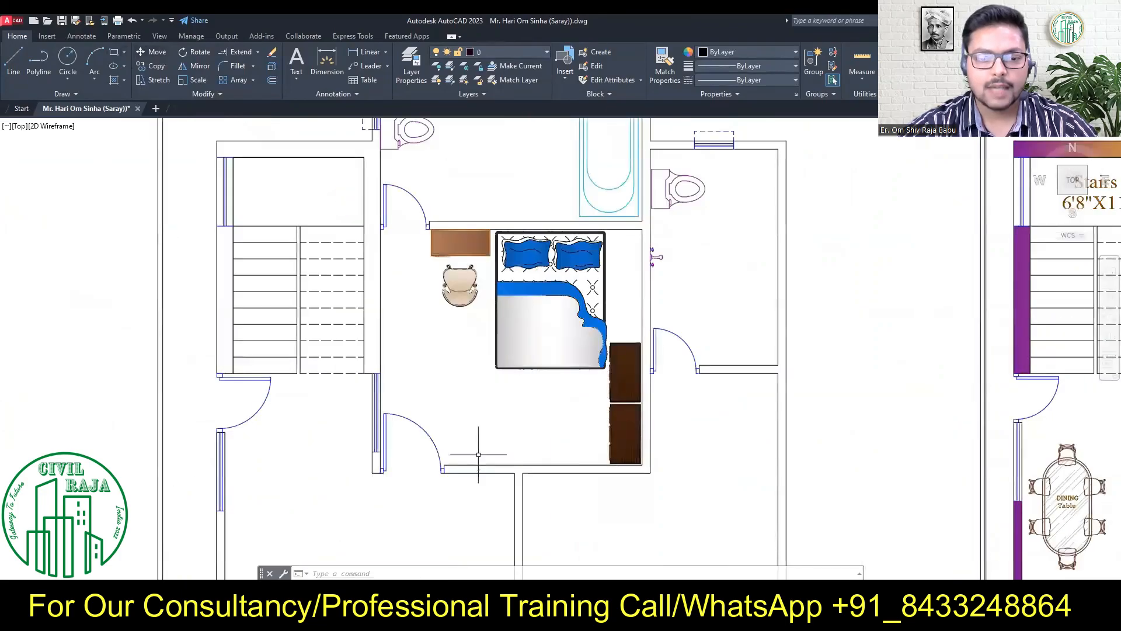
Bring the bed, wardrobes, desk, red chair and corner counter from the reference bedroom into the plan's lower right bedroom.
scroll(466, 353, down, 2)
middle_drag(466, 352, 428, 262)
middle_drag(1077, 428, 956, 423)
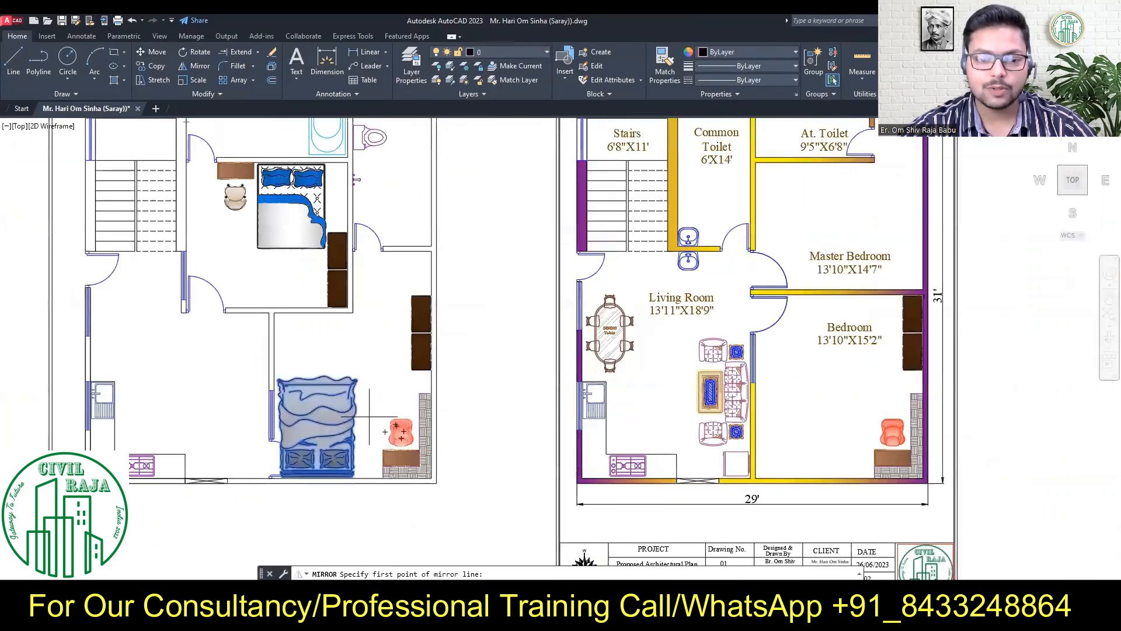
Flip the lower bedroom's bed vertically and set its headboard against the upper wall.
scroll(315, 374, up, 4)
key(Escape)
key(Escape)
middle_drag(514, 391, 534, 280)
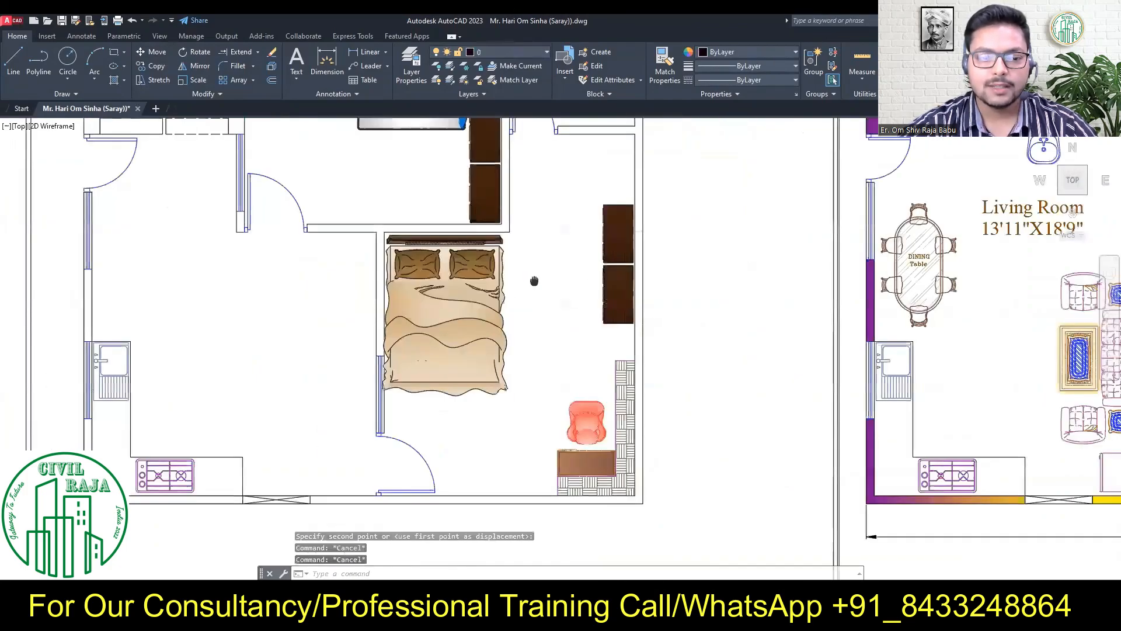
Move the lower bedroom's two wardrobes up to the upper right corner, leaving a 1" shift down from the wall.
middle_drag(605, 332, 613, 378)
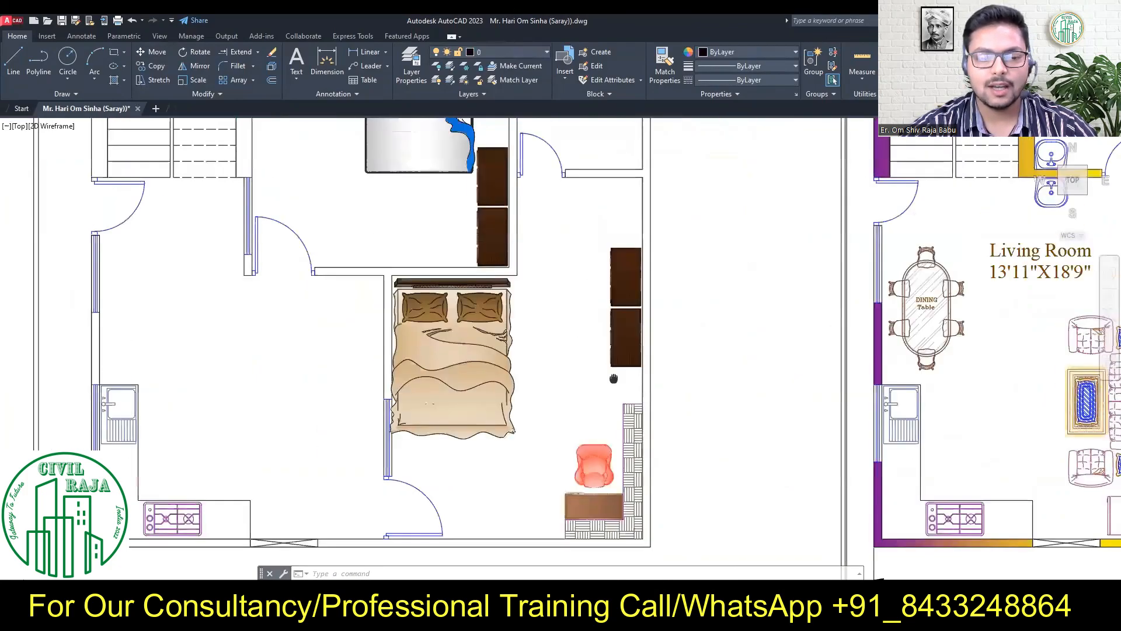
click(616, 386)
click(603, 292)
click(151, 52)
click(643, 250)
scroll(654, 292, down, 2)
click(806, 322)
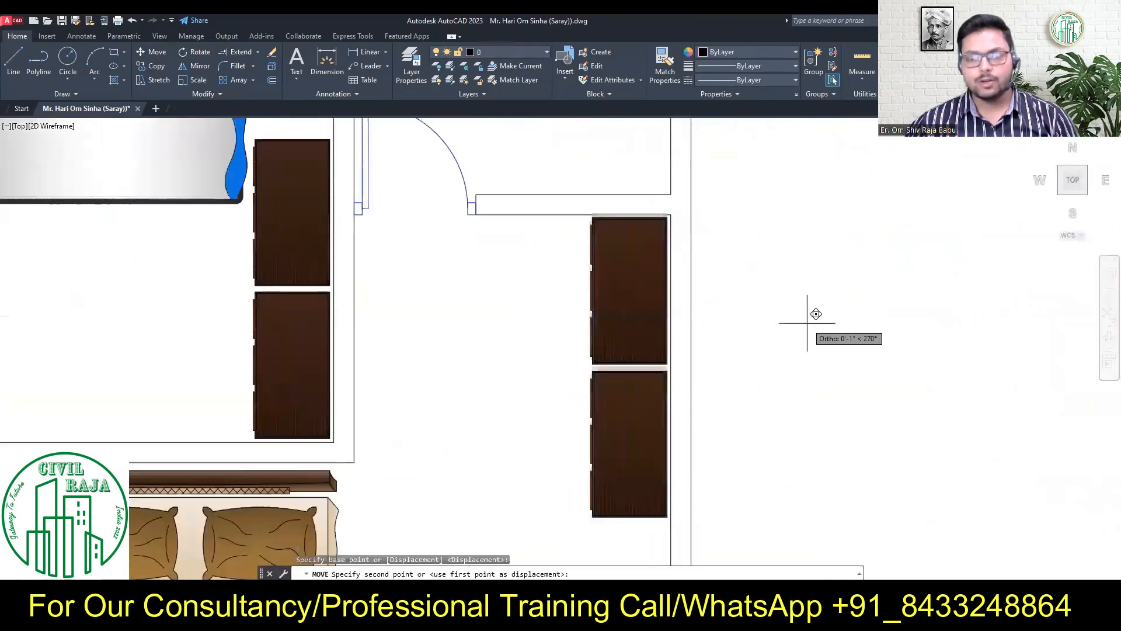
text(1")
key(Return)
scroll(825, 360, down, 6)
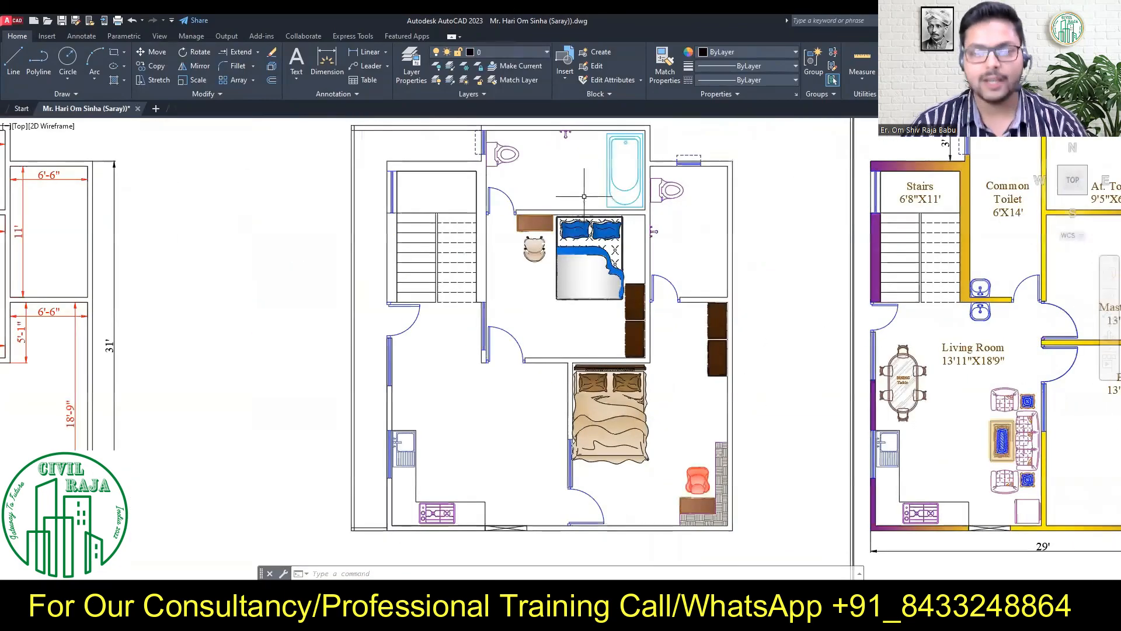
Try to copy the middle bedroom's two wardrobes upward along the right wall and undo the copy.
scroll(667, 227, up, 5)
click(584, 418)
click(584, 512)
text(co)
key(Return)
click(609, 559)
click(607, 372)
key(Escape)
key(ctrl+z)
click(587, 372)
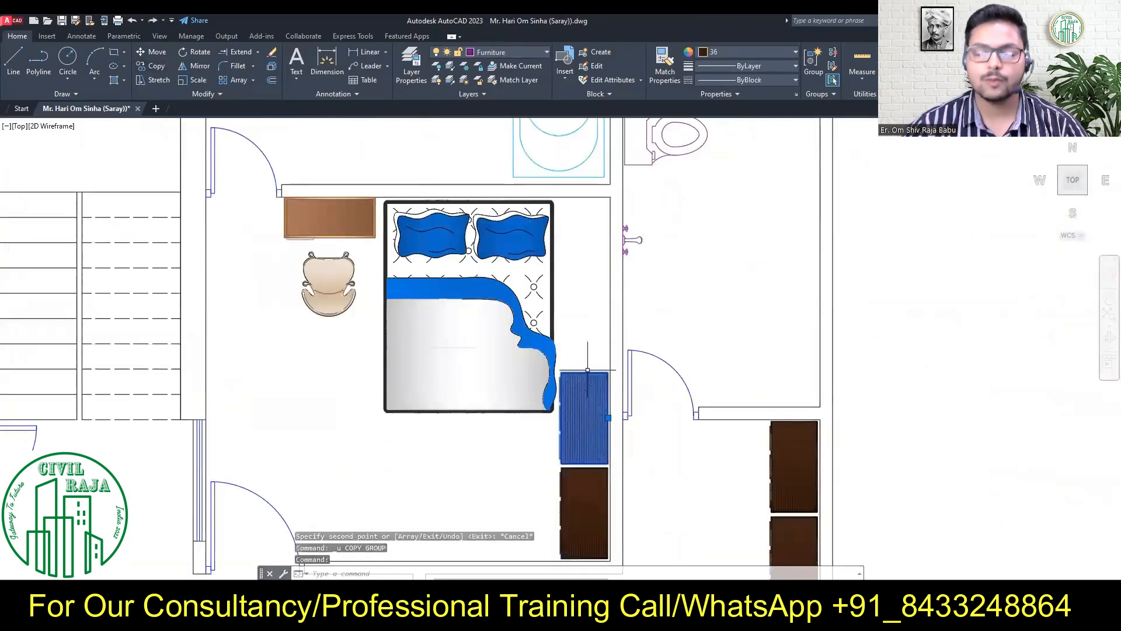
double_click(579, 400)
key(Escape)
click(582, 373)
text(s)
key(Return)
scroll(585, 372, down, 5)
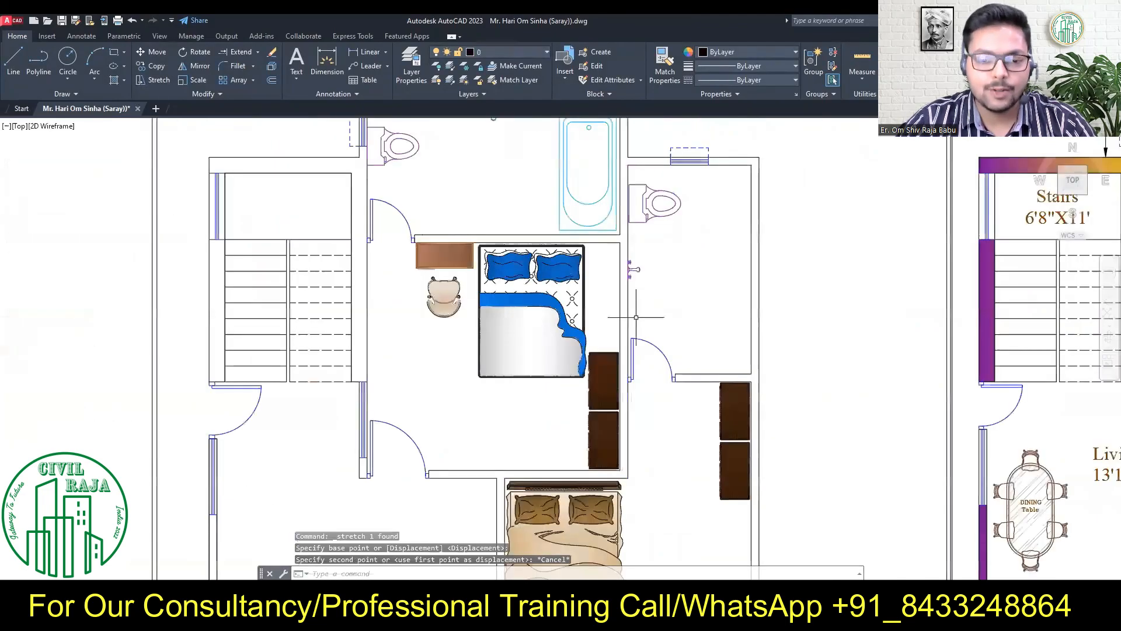
key(Escape)
Copy the dining table, sofa set and rectangular box from the reference living room into the plan's living room.
scroll(511, 388, up, 5)
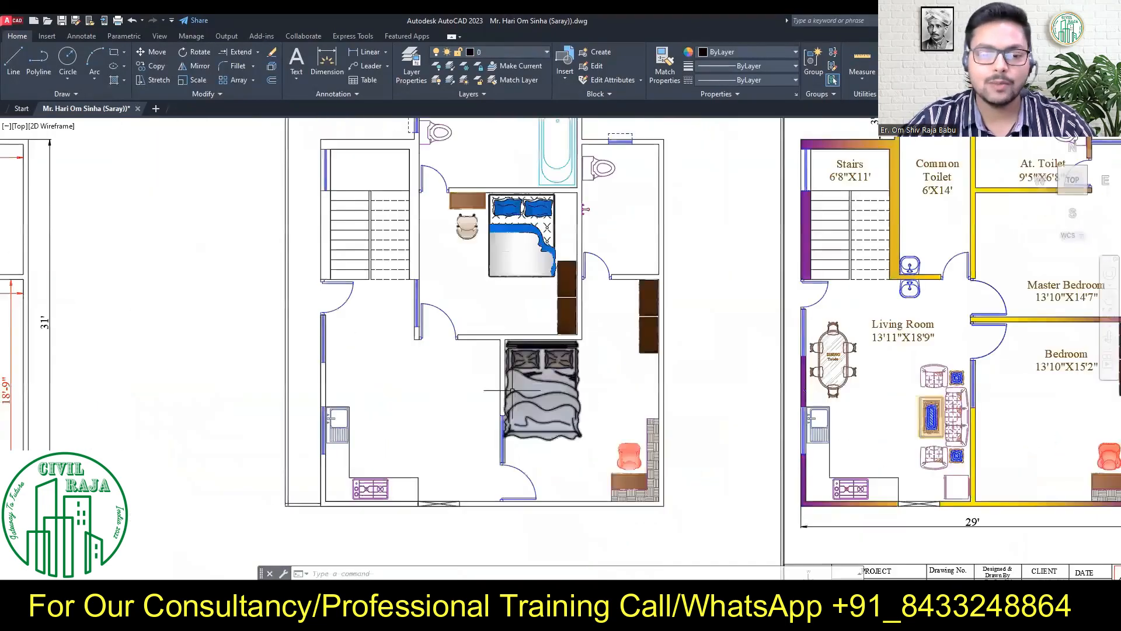
scroll(601, 398, down, 2)
mouse_move(606, 368)
middle_down()
mouse_move(619, 418)
mouse_move(610, 374)
middle_up()
scroll(611, 375, down, 2)
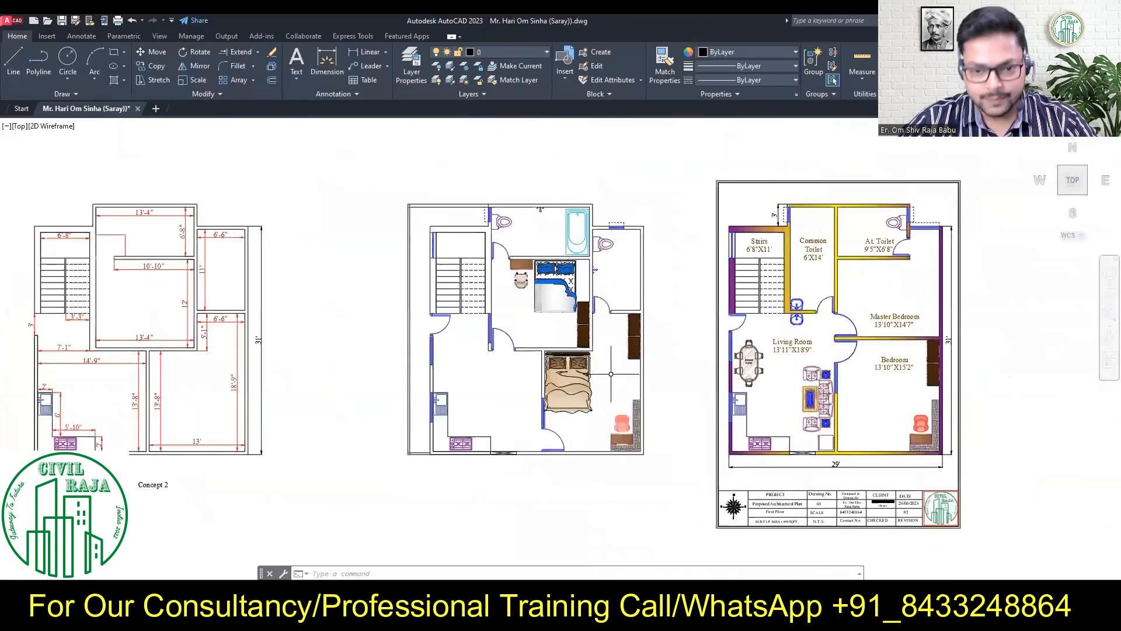
scroll(821, 395, up, 2)
click(822, 397)
click(721, 357)
text(co)
key(space)
click(679, 489)
click(202, 489)
key(Escape)
Delete the copied rectangular box near the bedroom door in the living room.
scroll(374, 472, up, 2)
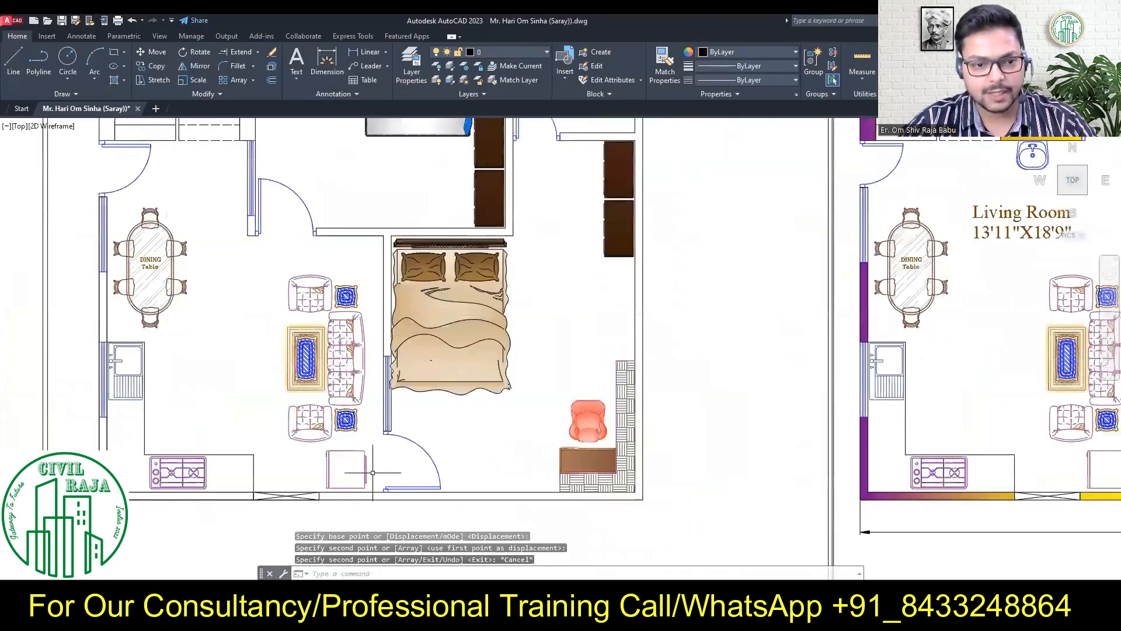
click(367, 469)
text(m)
key(Escape)
key(Delete)
Move the sofa set up and right so it stands against the living room's right partition.
click(323, 432)
text(m)
click(196, 372)
click(195, 344)
click(295, 402)
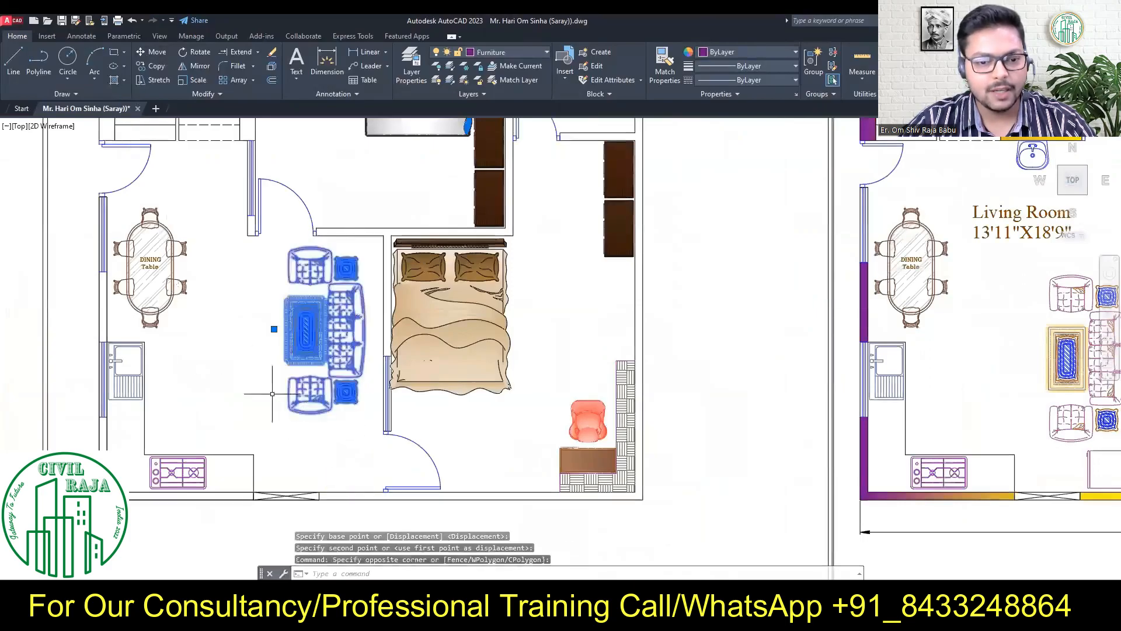
text(m)
click(272, 393)
click(289, 393)
click(318, 436)
click(297, 398)
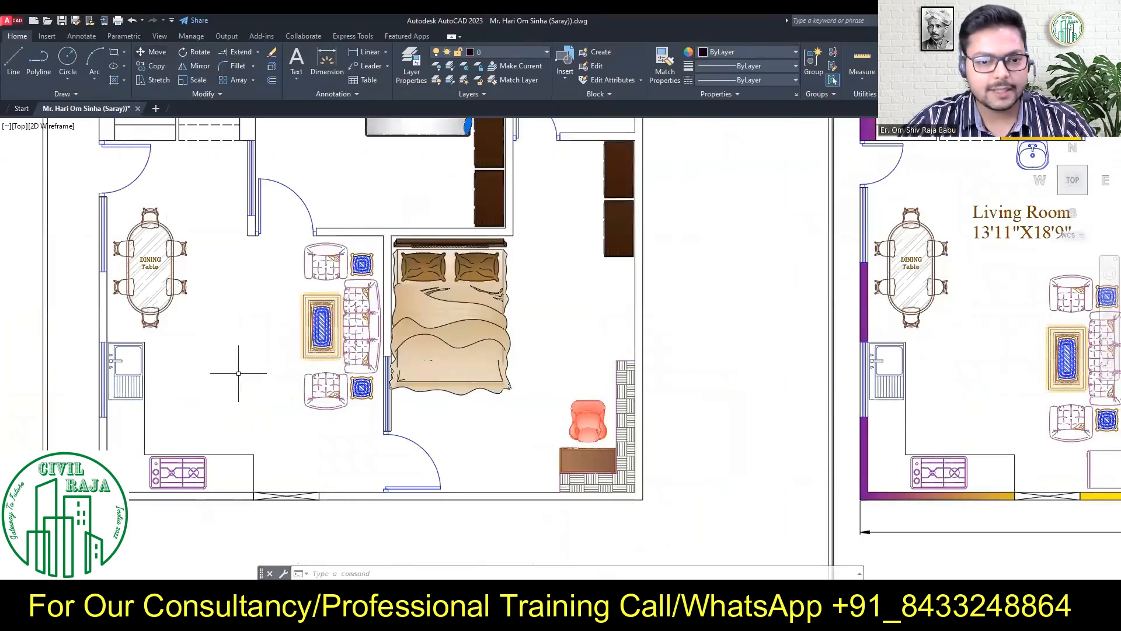
Delete the dining table from the plan's living room.
middle_drag(184, 287, 368, 368)
click(375, 374)
click(350, 350)
key(Delete)
scroll(511, 363, down, 2)
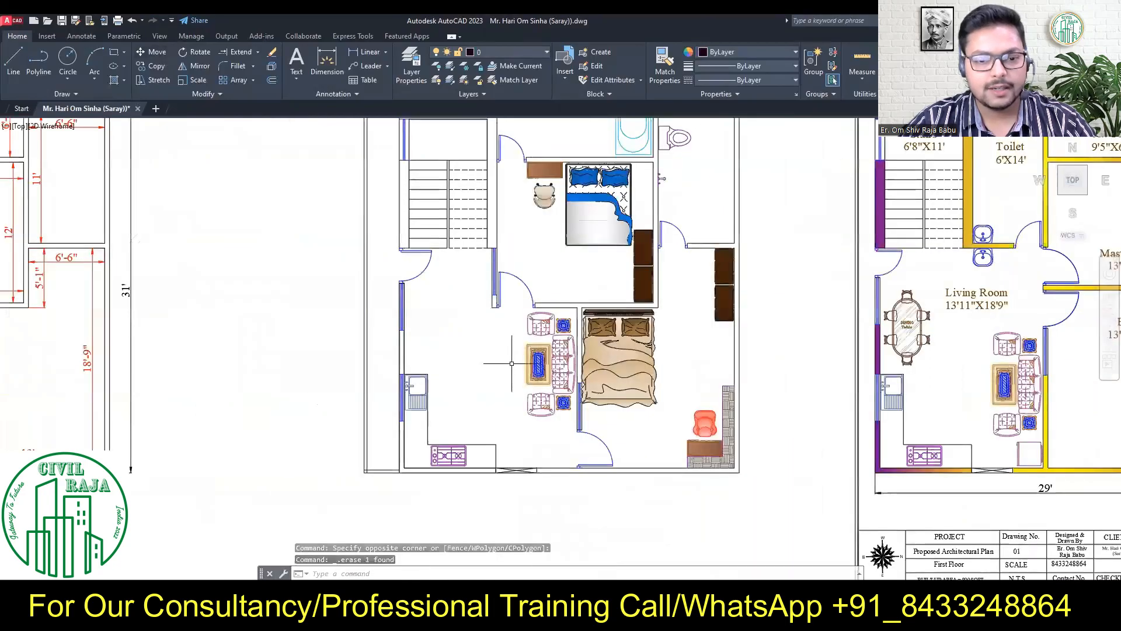
Bring a wash basin into the living room, rotate it a quarter turn and place it against the left wall just below the entrance door.
text(m)
click(258, 313)
scroll(233, 373, up, 4)
text(ro m)
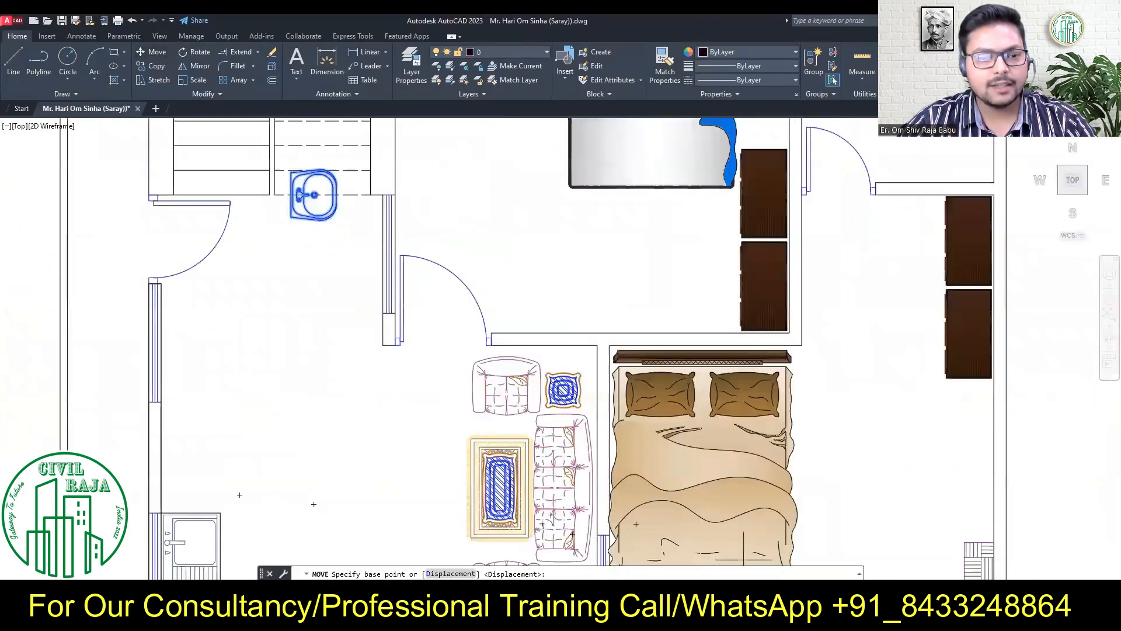
key(F8)
click(293, 218)
scroll(149, 326, up, 2)
click(153, 315)
scroll(286, 338, down, 3)
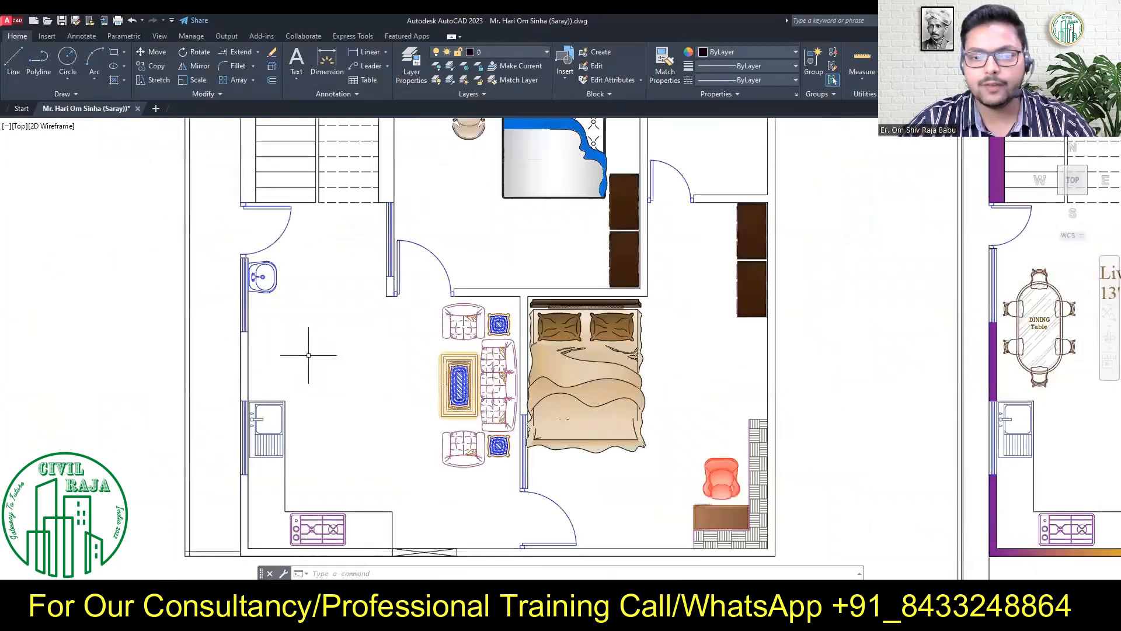
Bring the square appliance block from the reference sheet into the living room below the wash basin and rotate it.
scroll(346, 351, down, 2)
click(757, 454)
text(m)
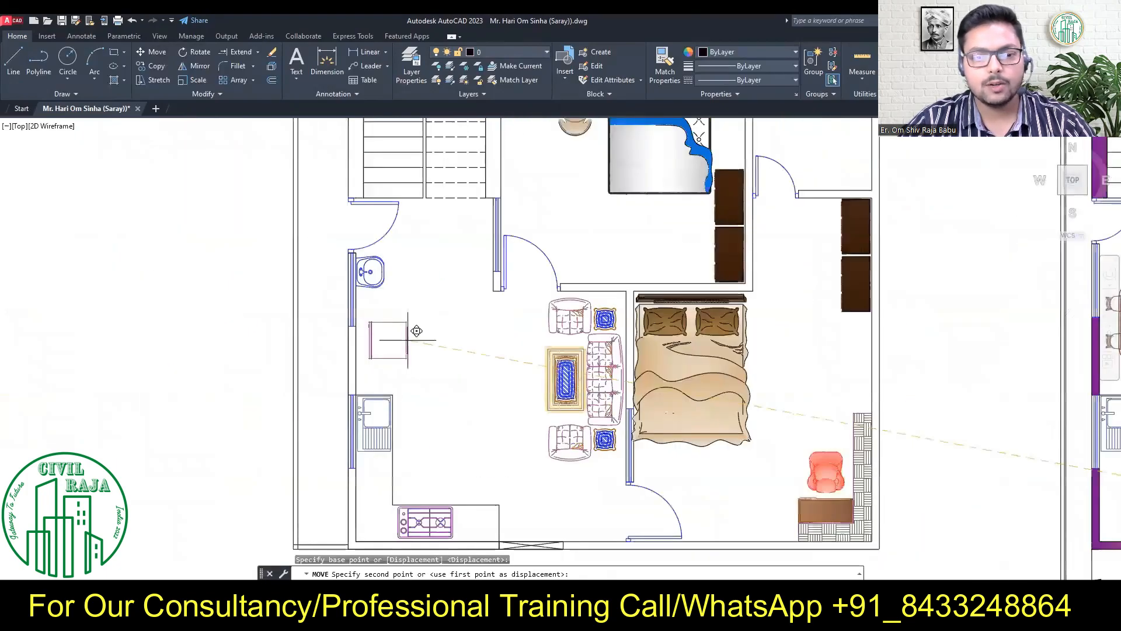
click(416, 332)
text(ro)
Move the square appliance block flush against the living room's left wall, between the wash basin and the kitchen sink.
scroll(458, 324, up, 5)
text(m)
click(348, 401)
click(275, 415)
click(368, 425)
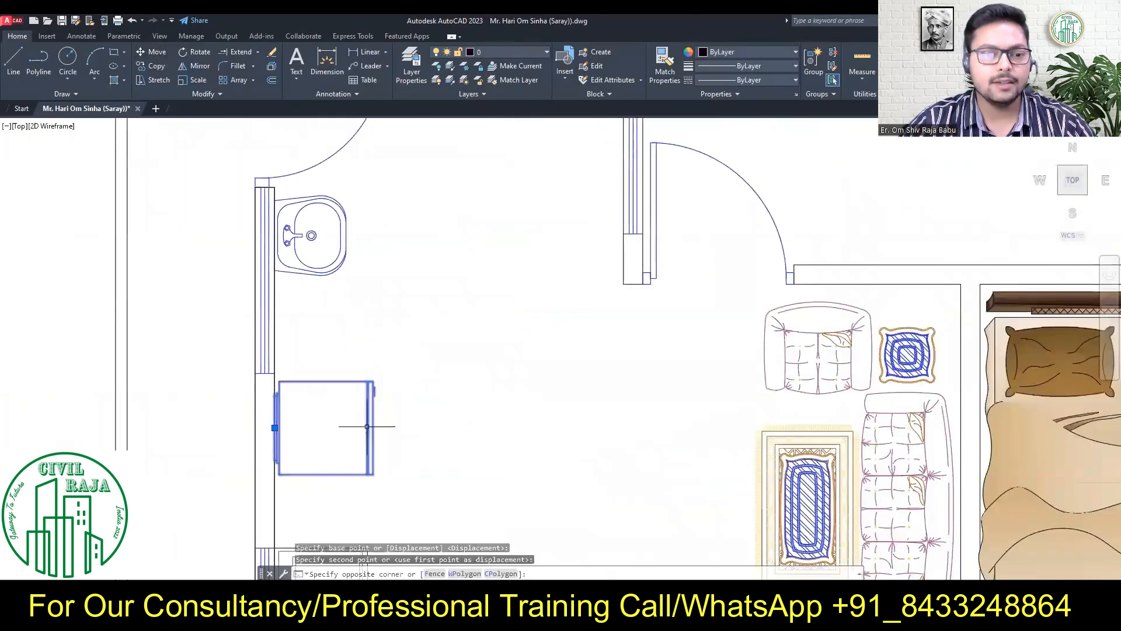
text(m)
click(368, 426)
click(370, 437)
Mirror the wash basin and the square appliance block about a horizontal axis so they swap order along the left wall.
scroll(442, 457, down, 2)
middle_drag(442, 457, 397, 314)
scroll(397, 314, down, 2)
middle_drag(1039, 331, 581, 344)
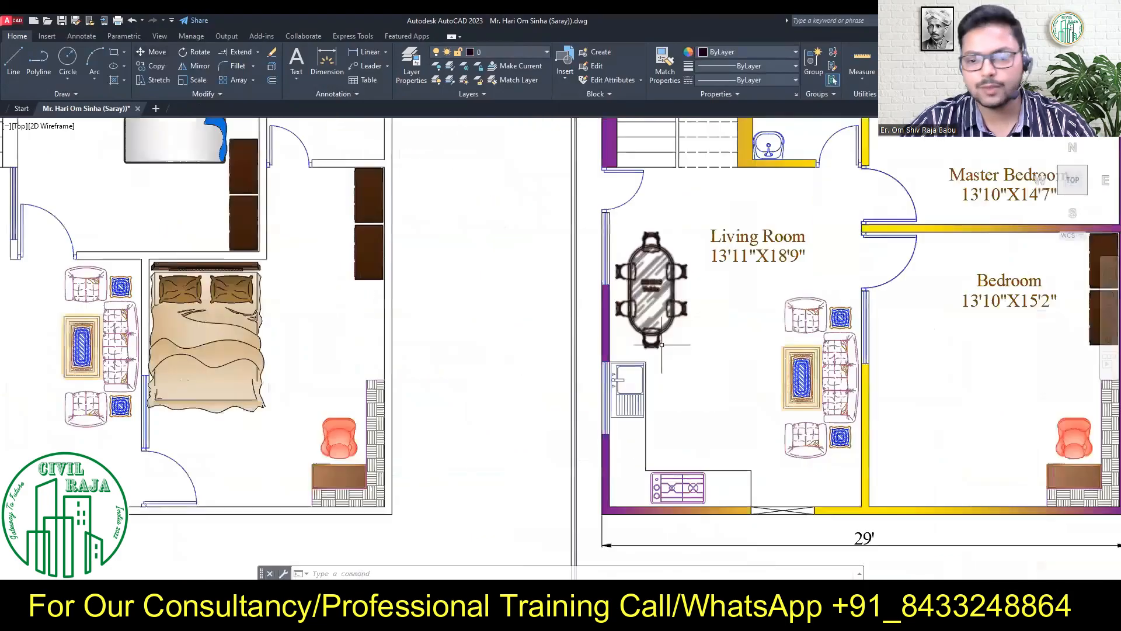
middle_drag(192, 349, 667, 343)
scroll(419, 305, down, 2)
scroll(407, 309, up, 4)
mouse_move(404, 313)
middle_down()
mouse_move(463, 448)
mouse_move(397, 360)
mouse_move(438, 372)
middle_up()
scroll(460, 436, down, 2)
click(396, 358)
click(371, 287)
click(194, 66)
click(374, 318)
click(414, 318)
click(442, 574)
Move the wash basin and the square appliance block down the left wall so they stand just above the kitchen sink.
click(419, 404)
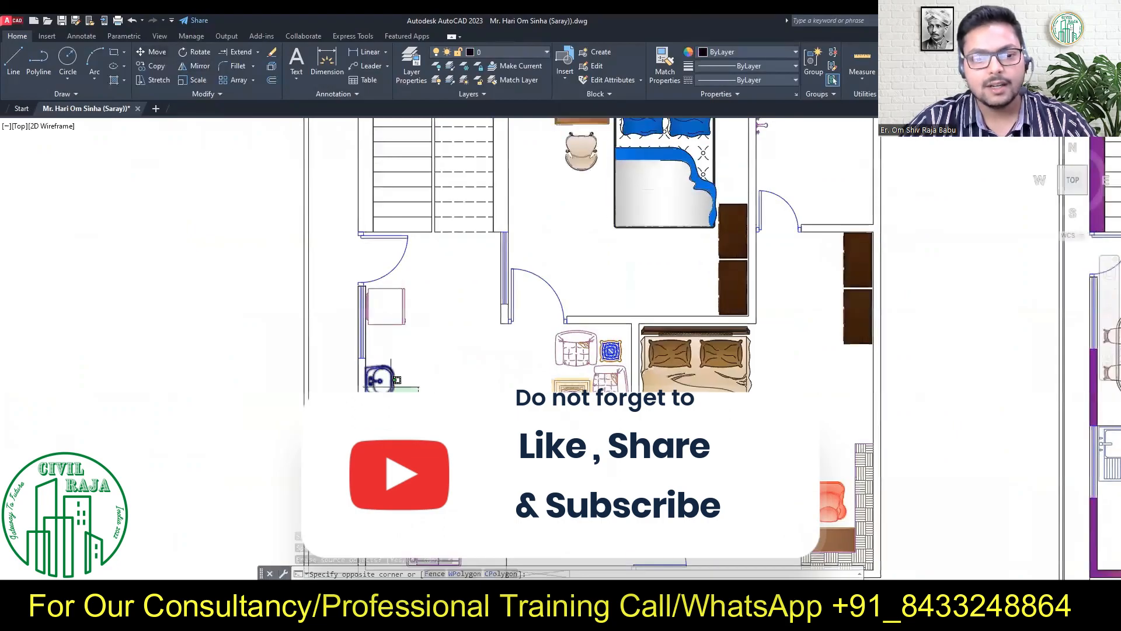
click(378, 316)
click(157, 53)
click(385, 324)
click(385, 380)
scroll(455, 349, down, 2)
scroll(466, 407, up, 2)
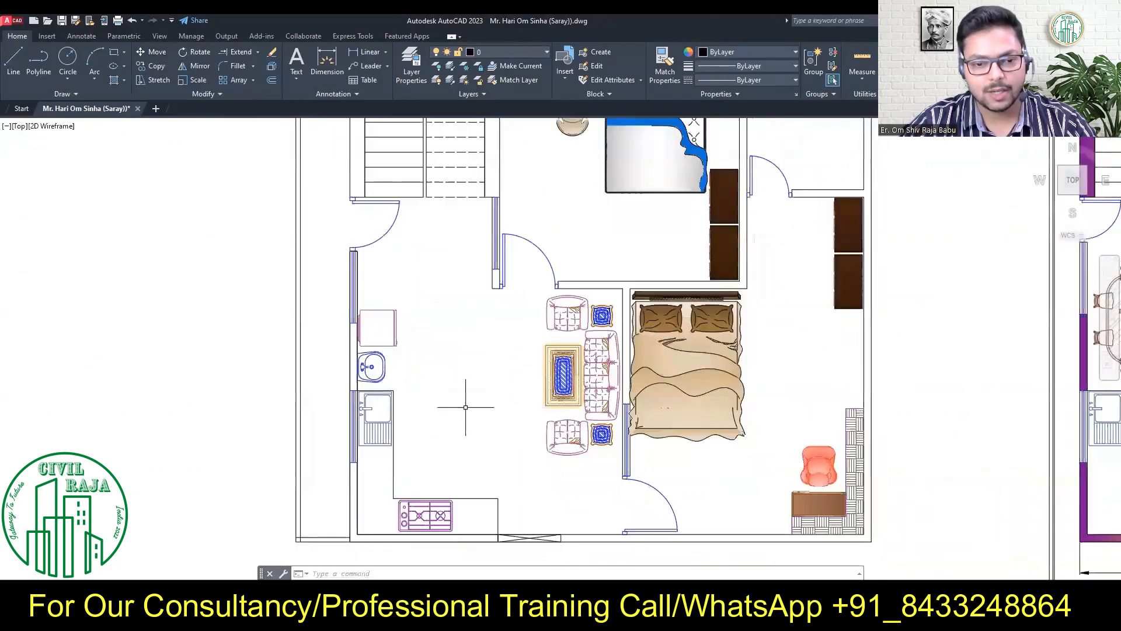
Copy the towel rail from the reference toilet onto the right wall of the plan's right-hand toilet.
scroll(461, 369, down, 2)
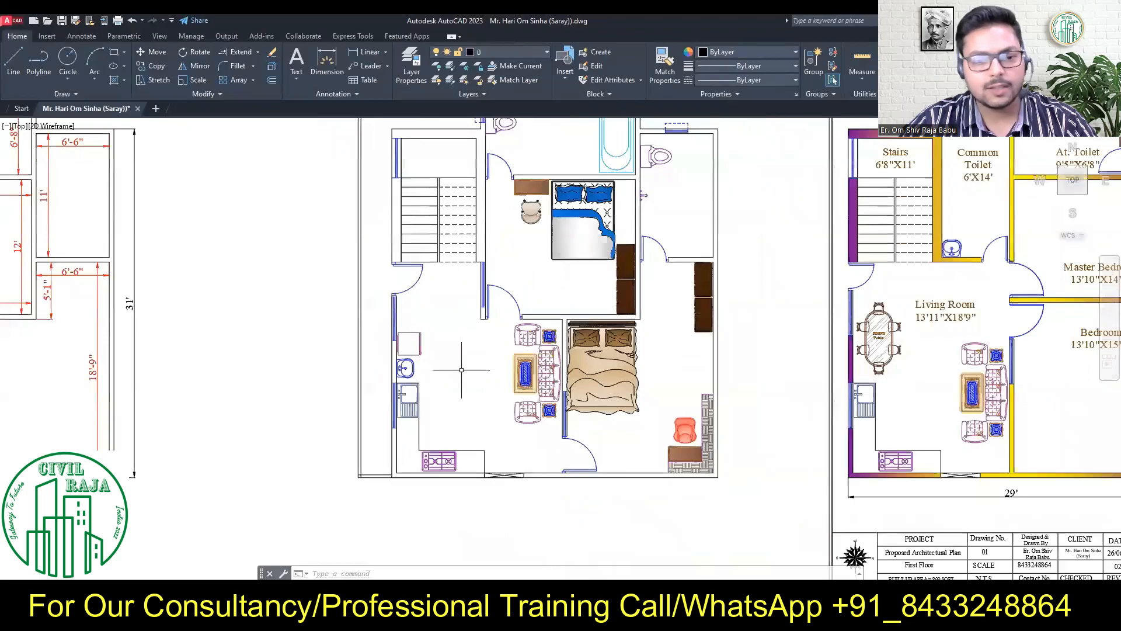
middle_drag(461, 369, 464, 399)
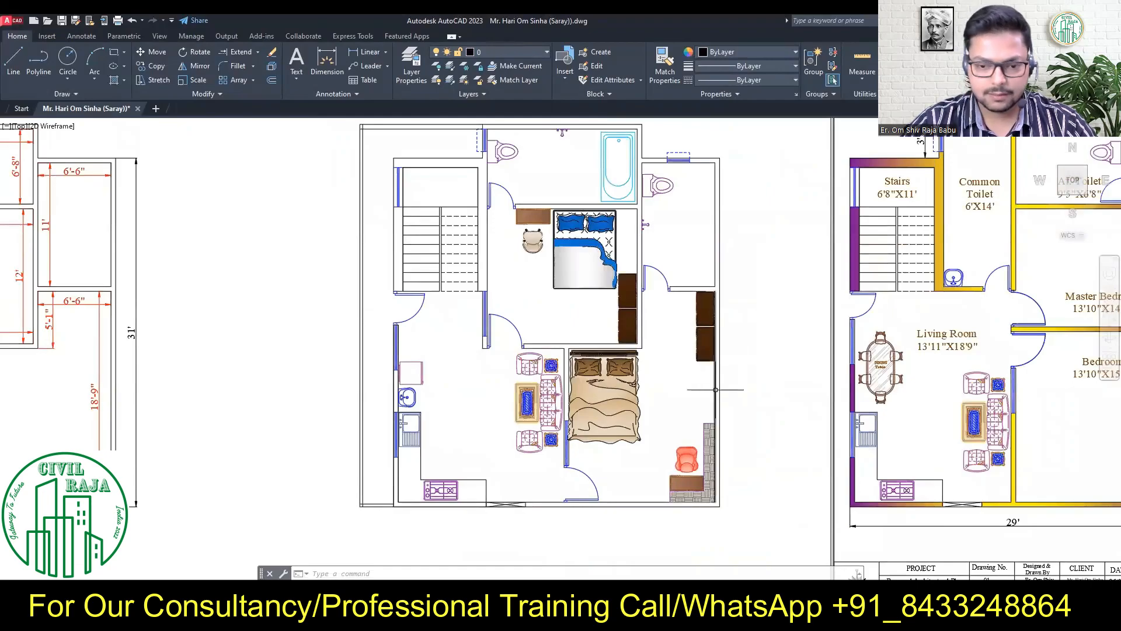
middle_drag(684, 336, 685, 353)
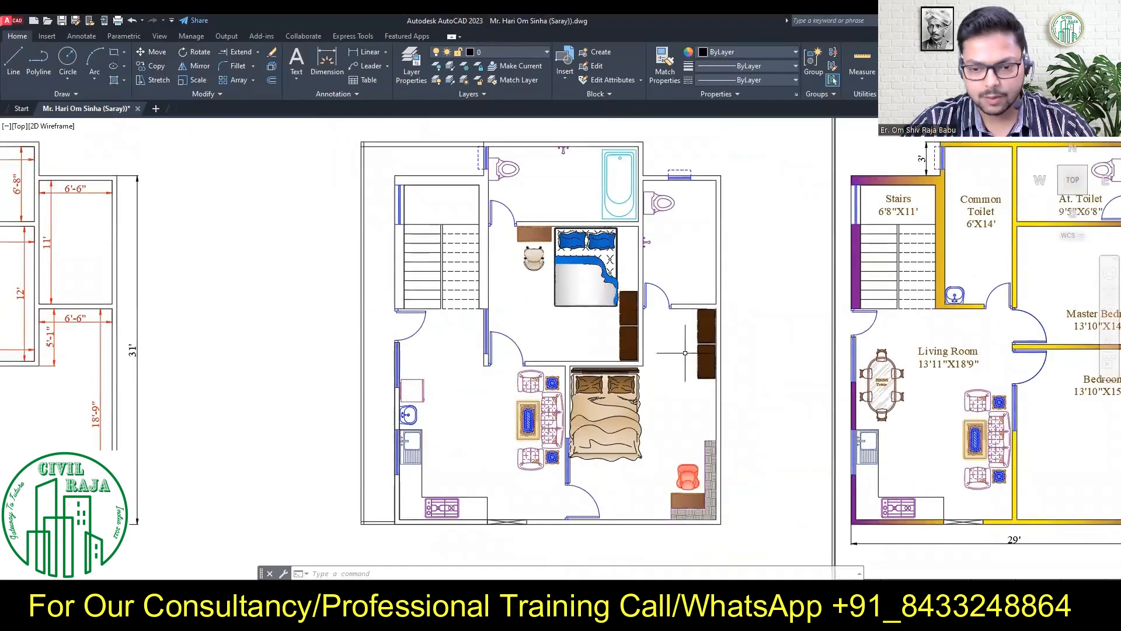
middle_drag(685, 352, 571, 364)
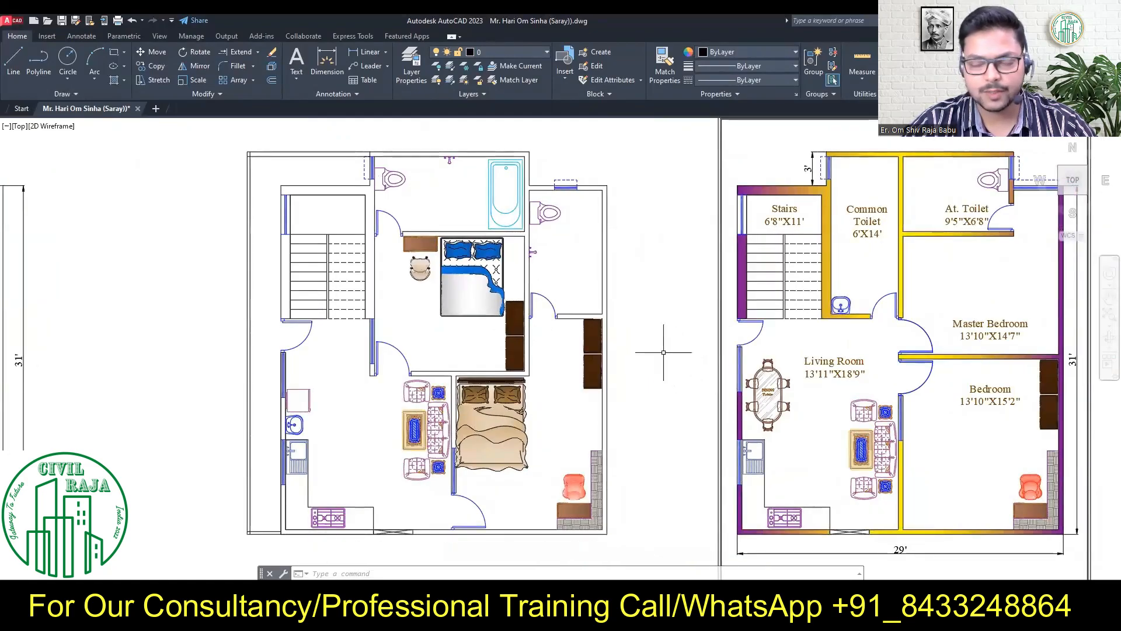
scroll(551, 349, down, 2)
scroll(550, 348, down, 5)
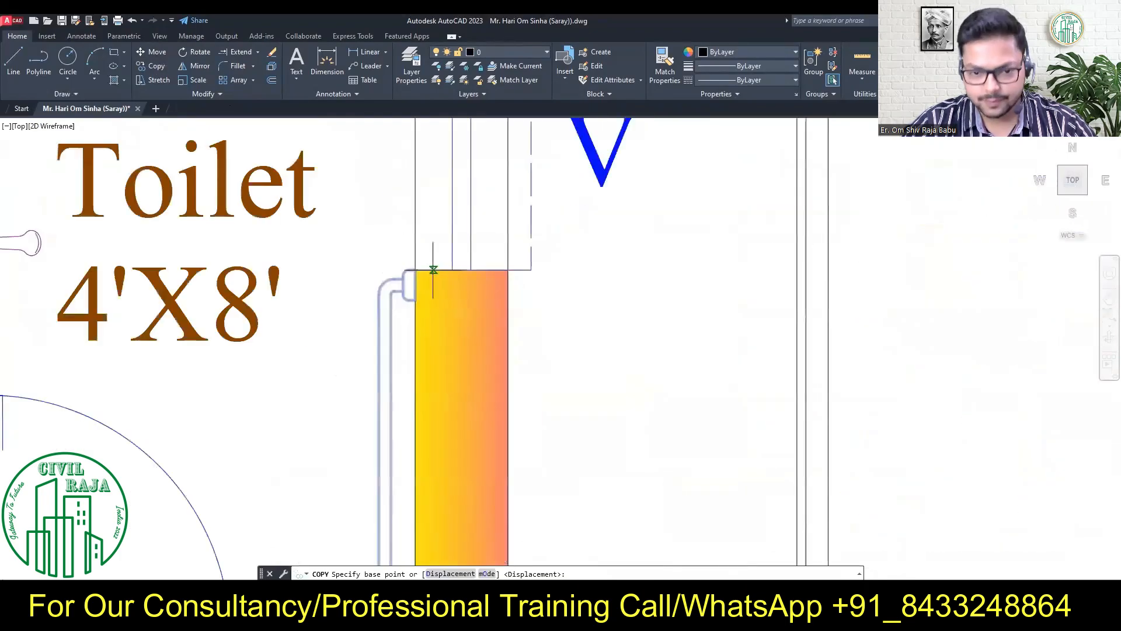
click(432, 268)
scroll(433, 268, down, 6)
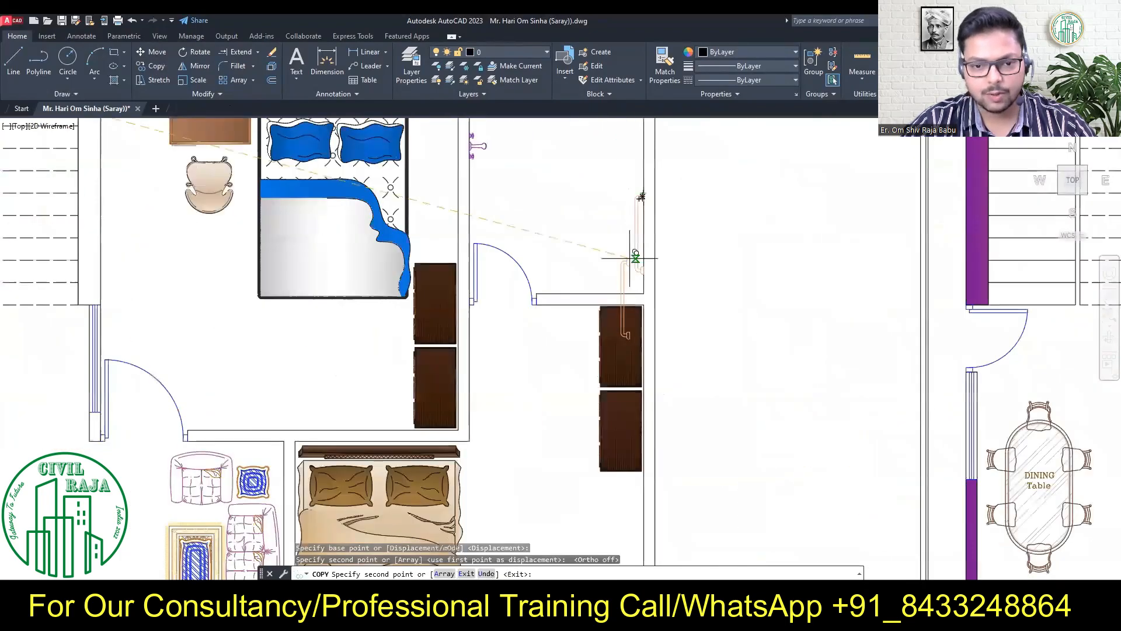
Rotate the second towel rail a quarter turn and place it on the lower wall of the upper toilet.
scroll(633, 247, up, 6)
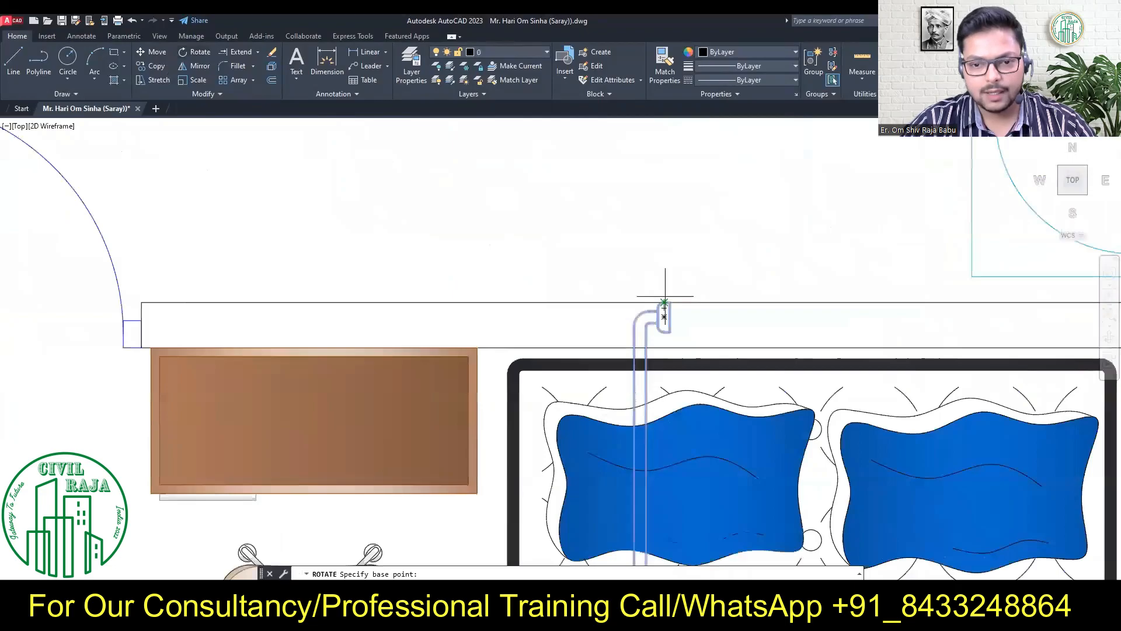
scroll(663, 296, down, 2)
scroll(617, 280, down, 8)
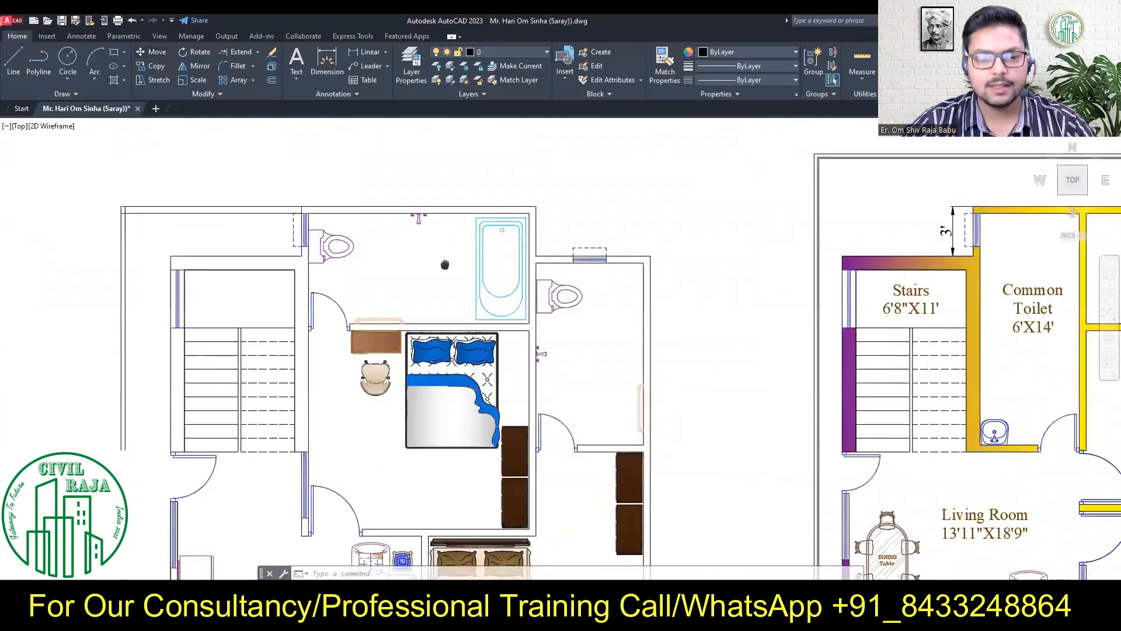
Transfer the Living Room, Bedroom, Stairs, At. Toilet and Master Bedroom labels from the reference sheet into the plan, labelling both toilets.
scroll(375, 250, down, 5)
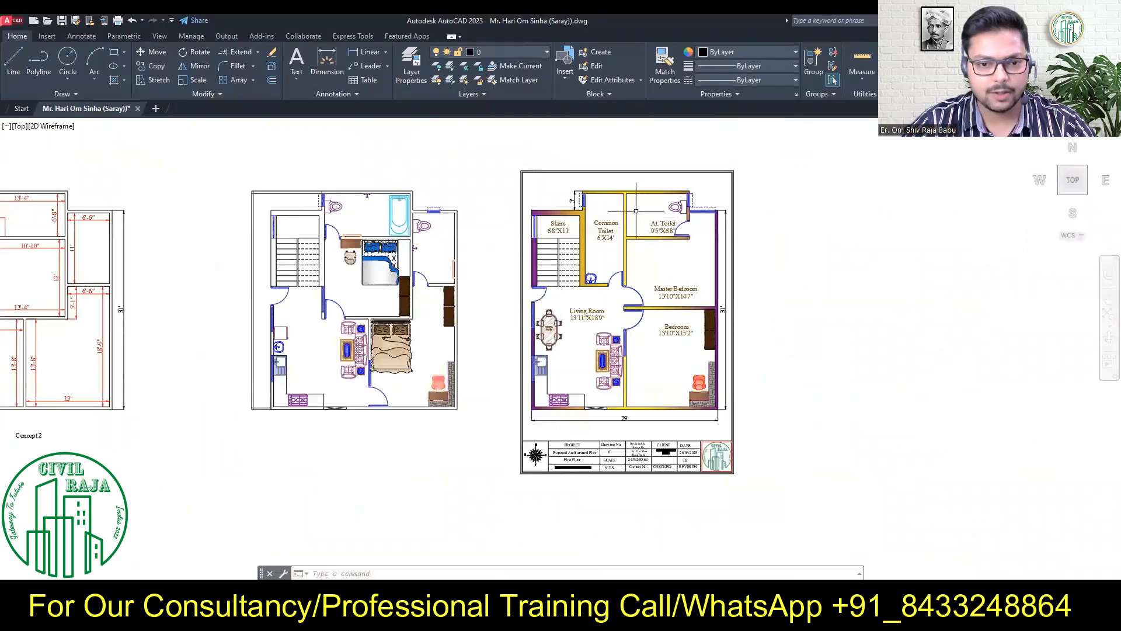
scroll(313, 366, up, 2)
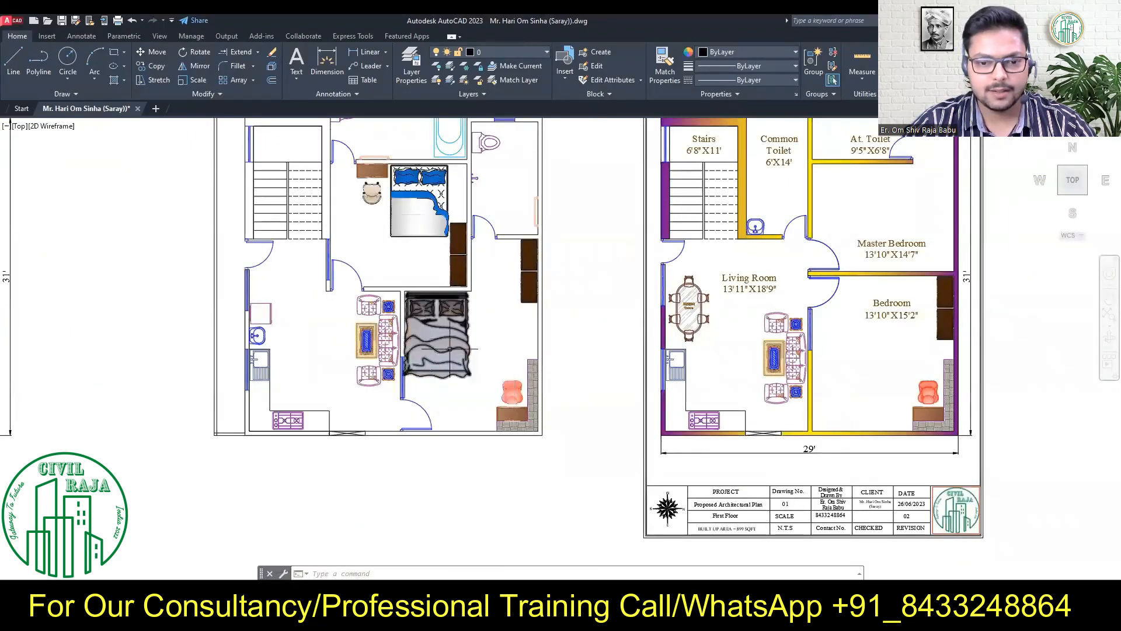
mouse_move(414, 271)
middle_down()
mouse_move(393, 274)
mouse_move(384, 309)
middle_up()
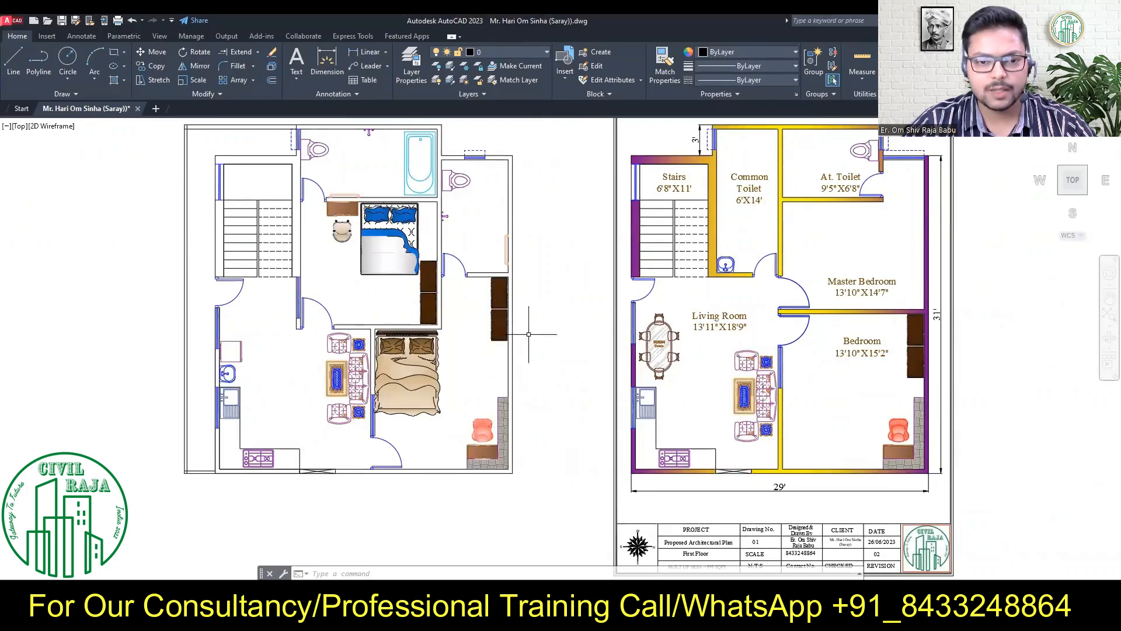
middle_drag(558, 362, 729, 406)
click(918, 381)
click(878, 347)
text(m)
key(Return)
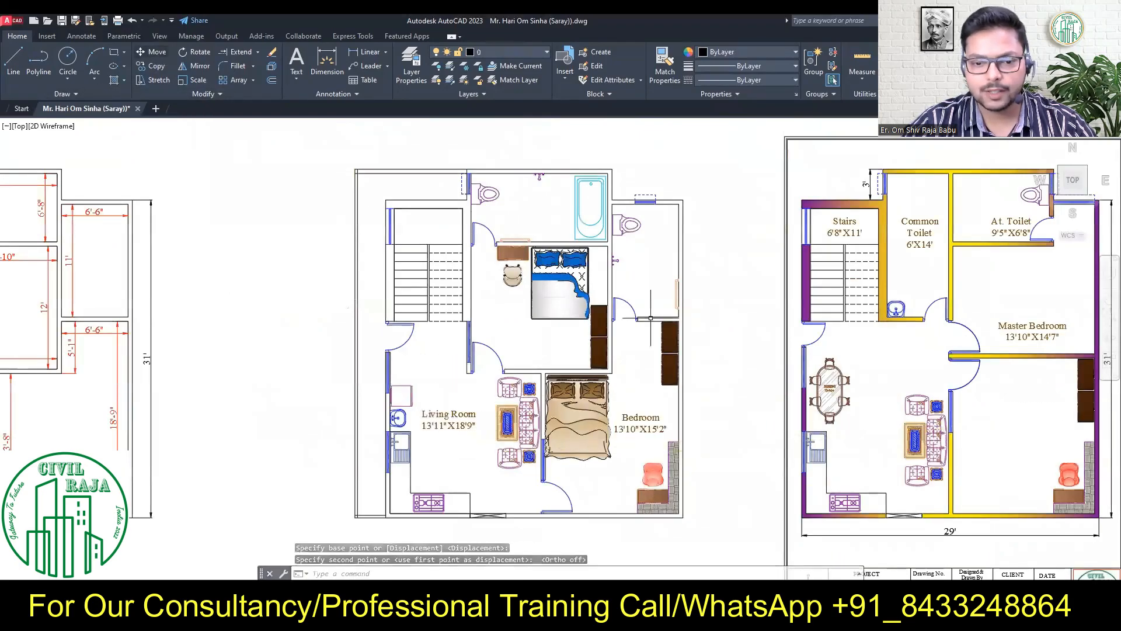
text(m)
key(Return)
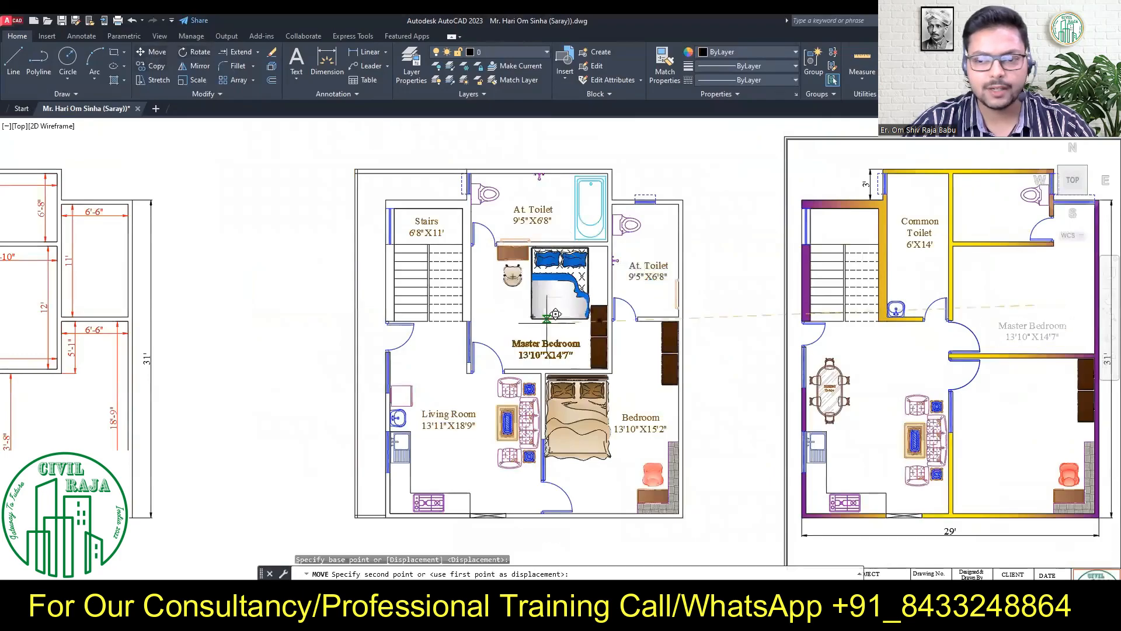
Change the Living Room label's size to 14'9"X13'8" and centre the label text.
middle_drag(262, 386, 559, 368)
double_click(739, 408)
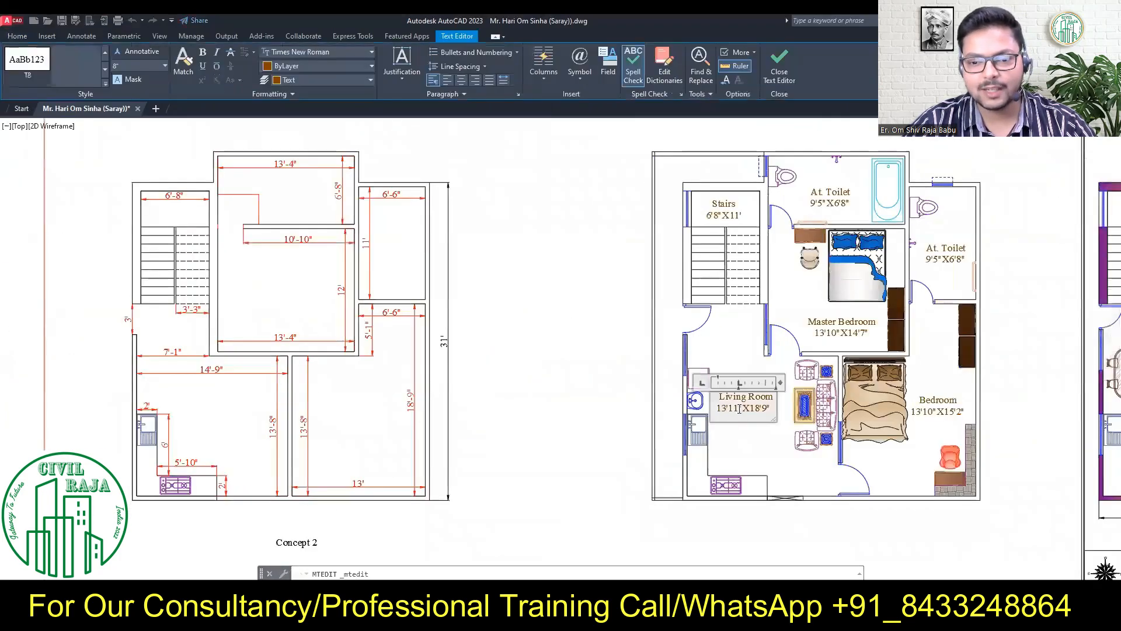
text(3'8)
click(753, 438)
double_click(750, 407)
key(ctrl+a)
click(462, 81)
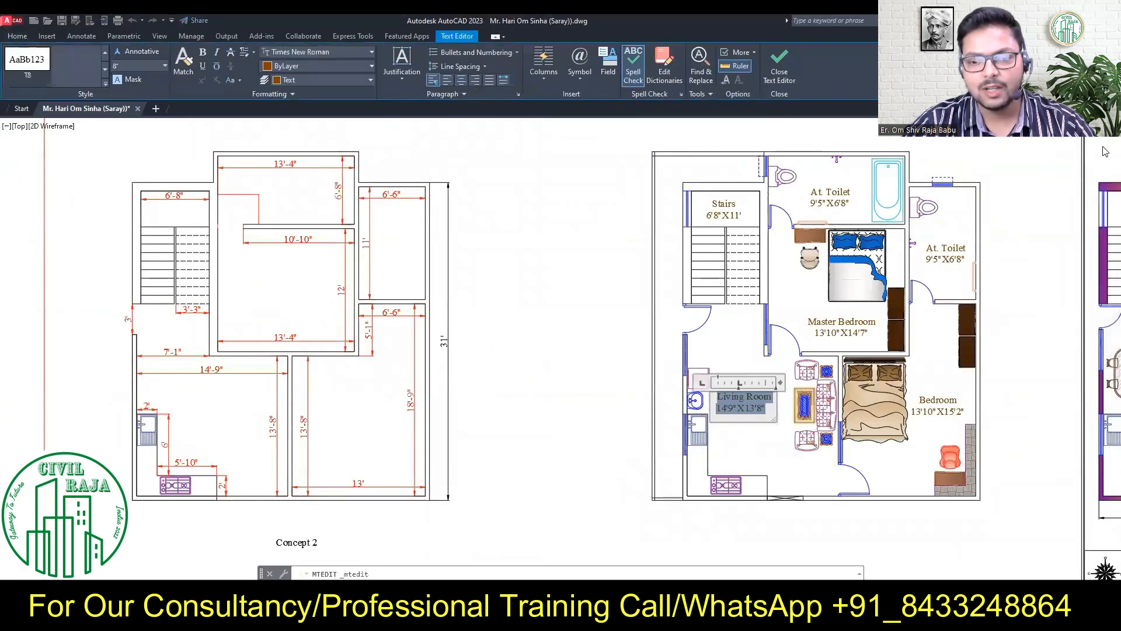
click(462, 81)
click(845, 384)
Change the Bedroom label to Master Bedroom with the size 13'X13'8".
middle_drag(845, 383, 785, 362)
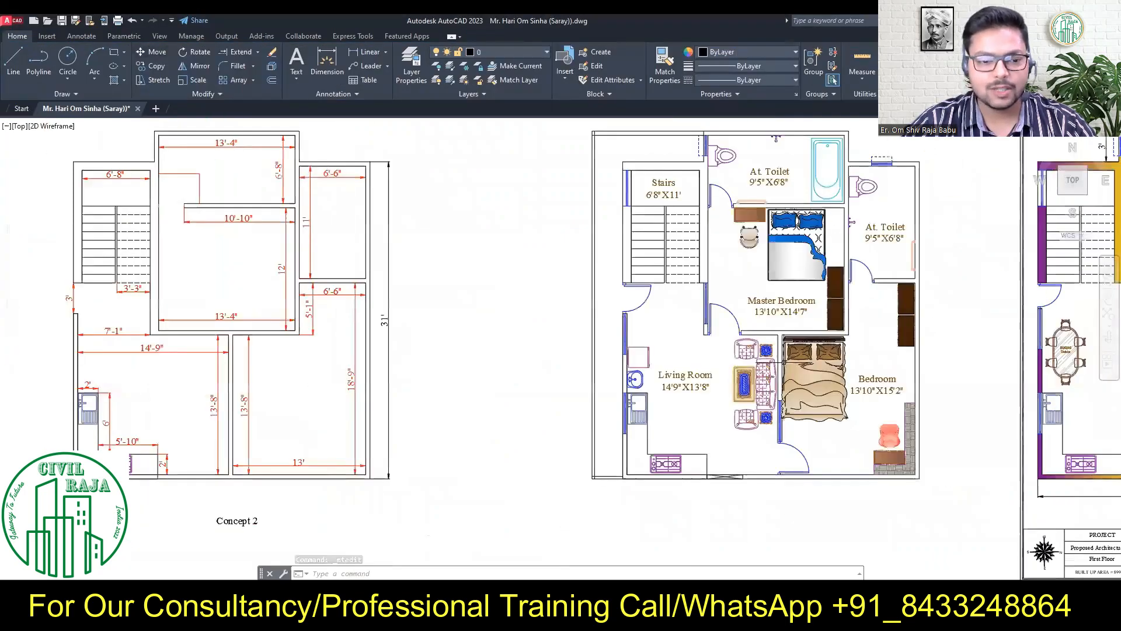
double_click(877, 382)
text(Master)
key(Down)
key(BackSpace)
key(BackSpace)
key(BackSpace)
key(End)
key(BackSpace)
key(BackSpace)
key(BackSpace)
key(BackSpace)
text(3'8")
click(892, 419)
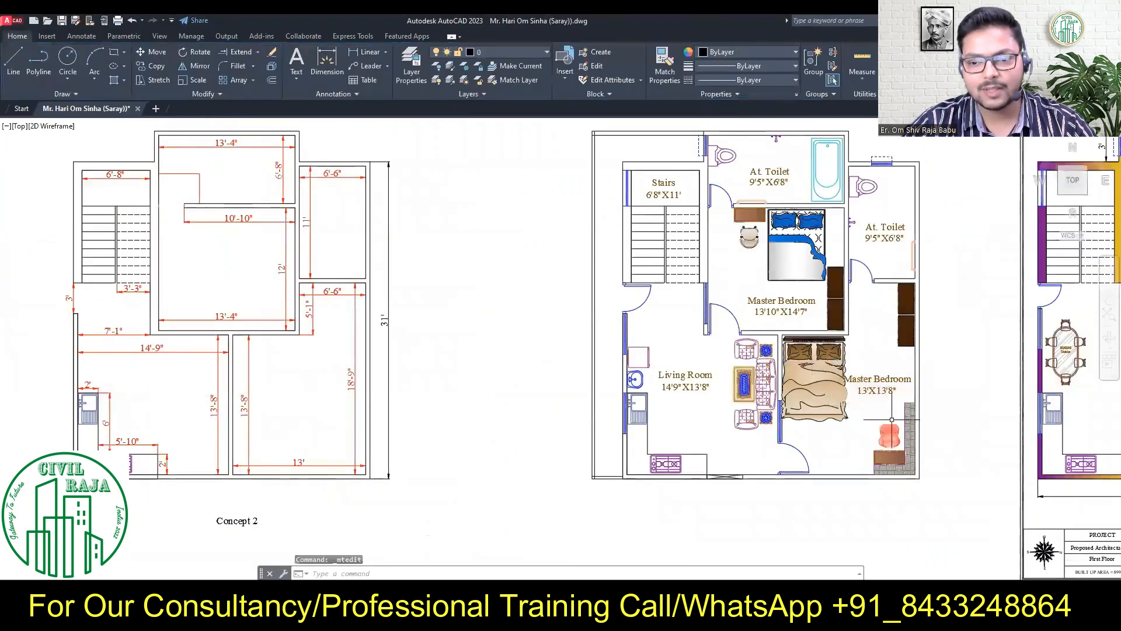
Move the lower Master Bedroom label to the free floor area below the bed, beside the desk.
click(879, 386)
key(m)
key(space)
click(879, 386)
click(839, 441)
Set the size in the right-hand At. Toilet label to 6'6"X11'.
double_click(883, 239)
key(BackSpace)
key(BackSpace)
key(BackSpace)
key(BackSpace)
key(BackSpace)
key(BackSpace)
key(BackSpace)
key(BackSpace)
text(6'6"X11')
click(874, 274)
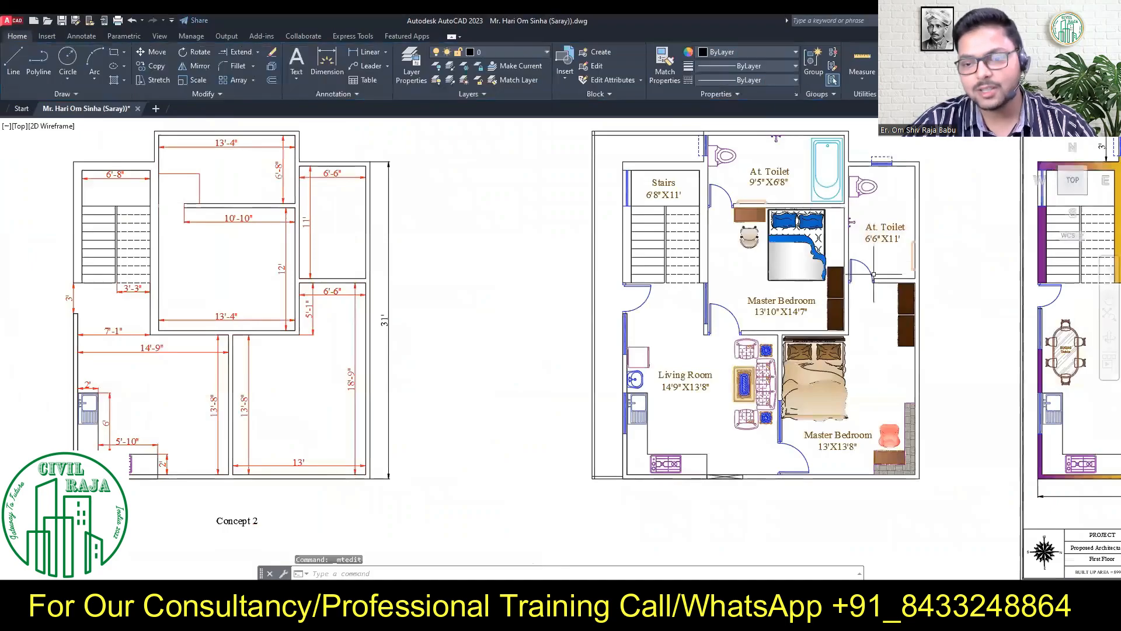
Set the size in the upper Master Bedroom label to 13'4"X12'.
scroll(874, 274, down, 2)
scroll(619, 304, up, 2)
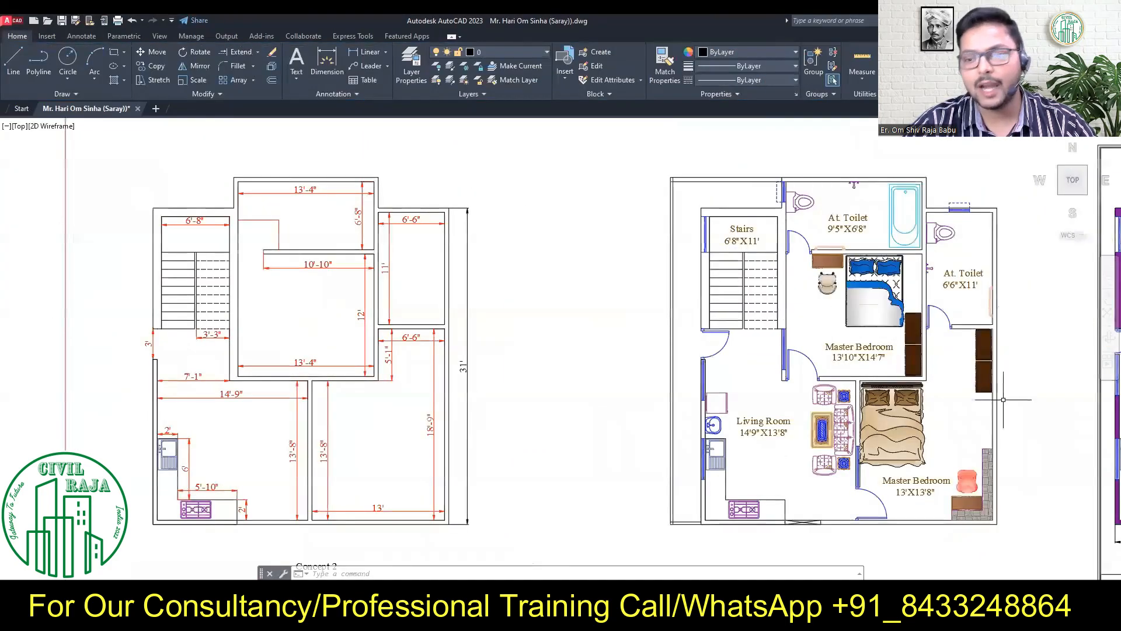
double_click(854, 357)
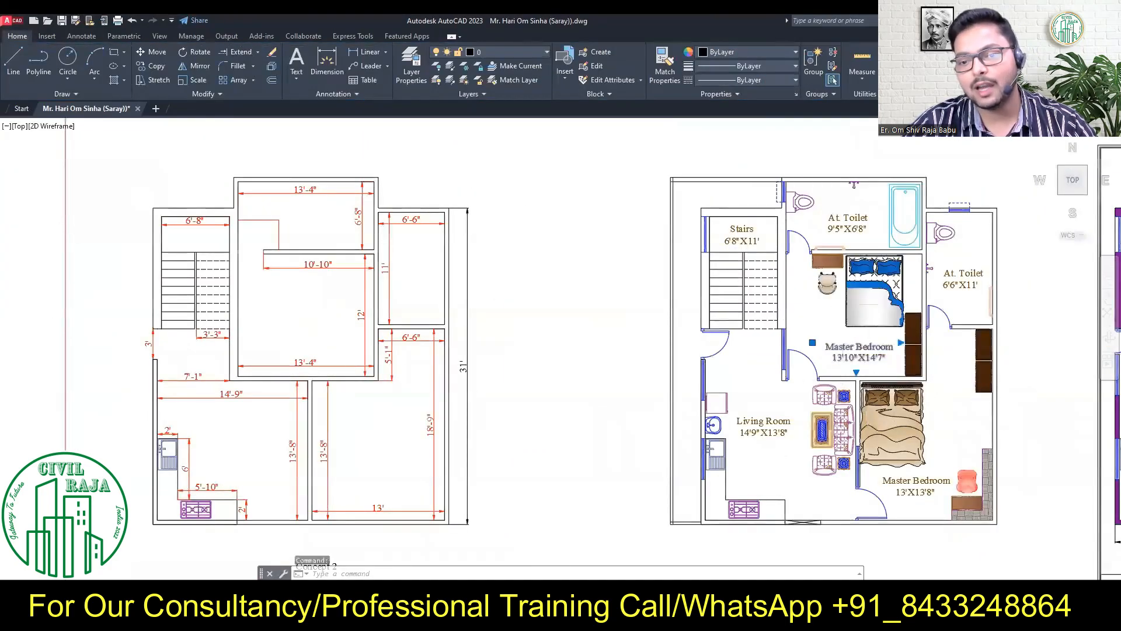
key(BackSpace)
key(BackSpace)
text(4)
click(818, 286)
Set the size in the upper At. Toilet label to 13'4"X6'8".
double_click(837, 230)
key(BackSpace)
key(BackSpace)
key(BackSpace)
text(13'4)
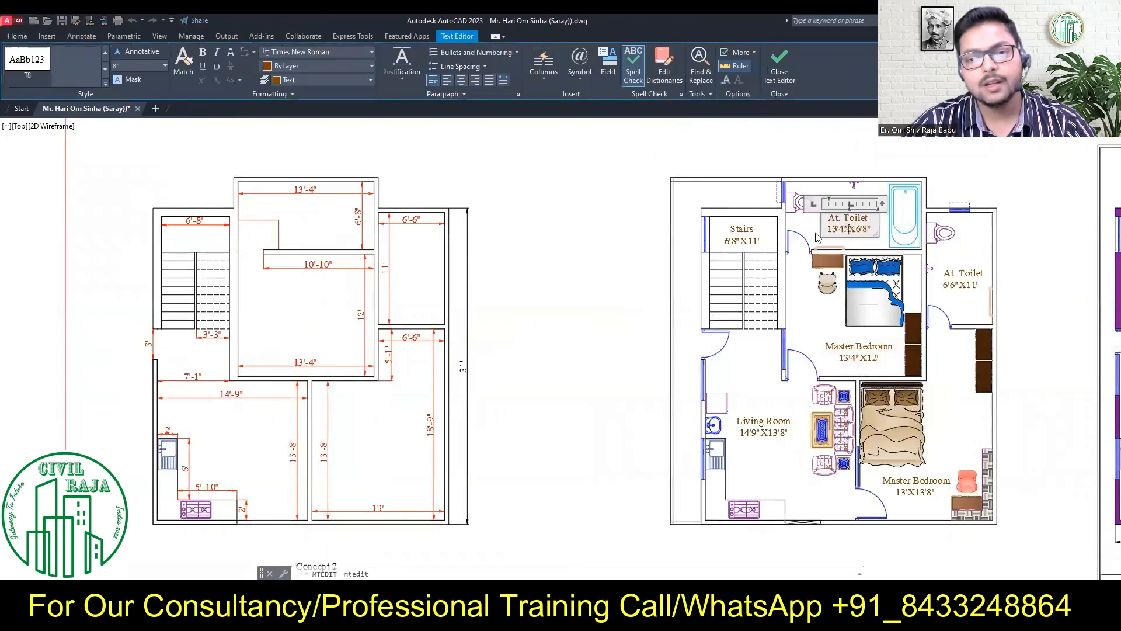
click(804, 281)
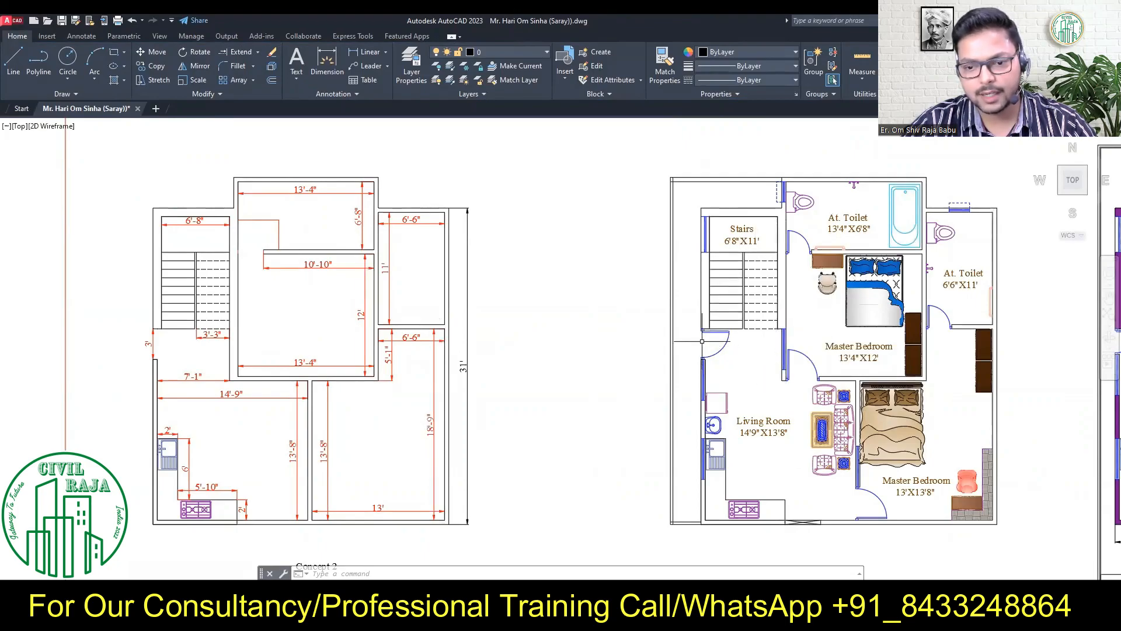
click(327, 61)
click(783, 380)
click(782, 329)
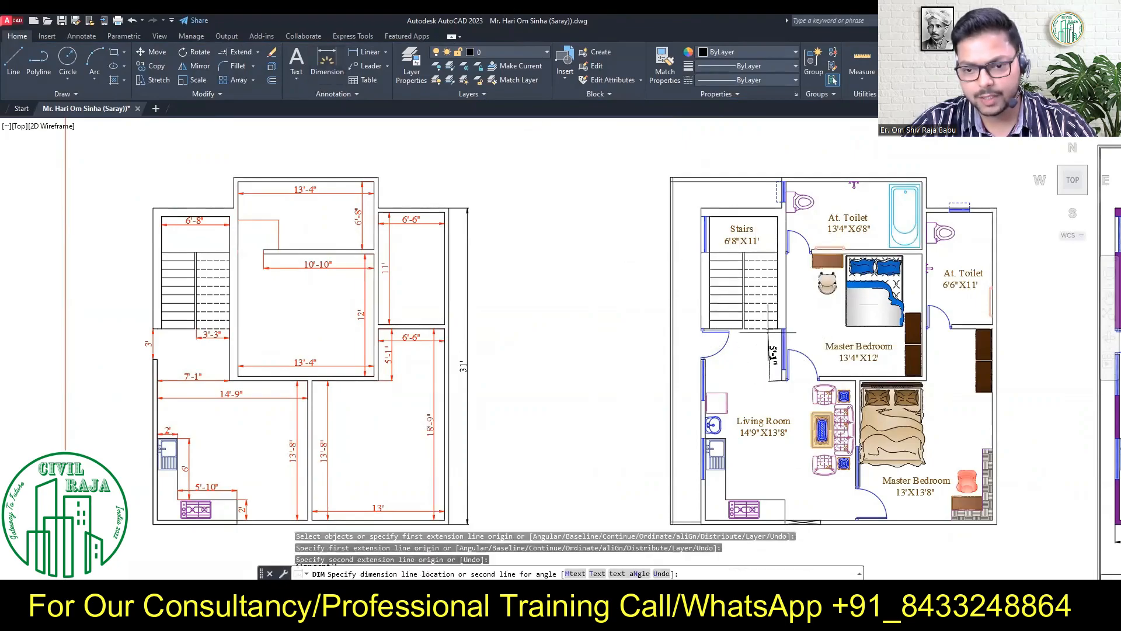
key(Escape)
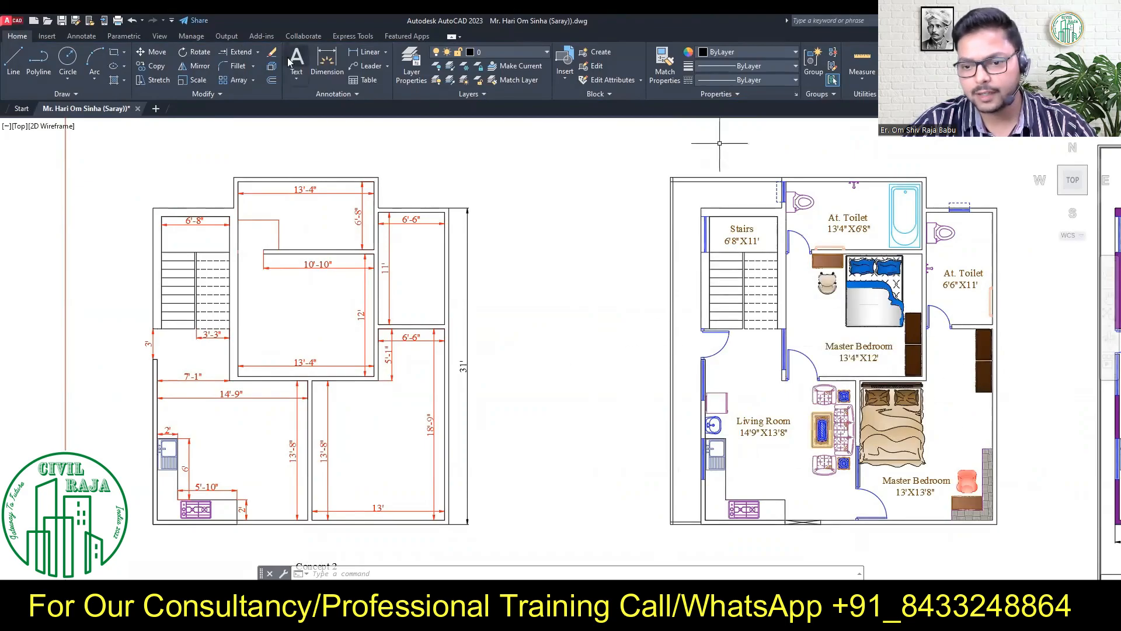
Copy the right-hand At. Toilet label to the space beside the lower bedroom's wardrobes and change it to Dressing Area, 6'6"X5'1".
text(co)
key(Return)
click(1054, 272)
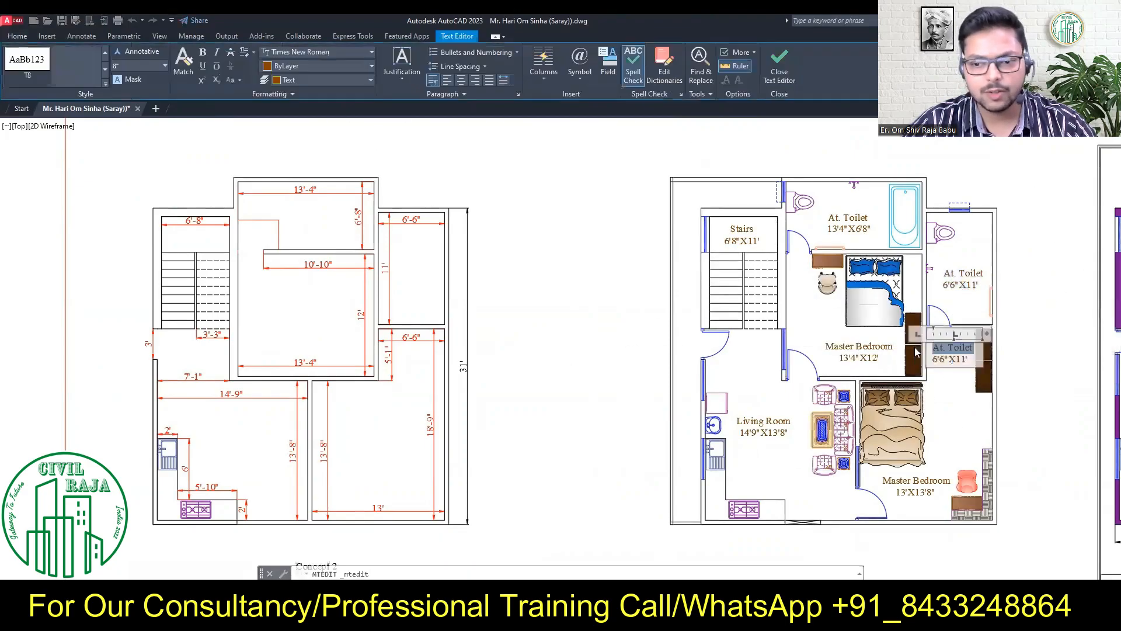
text(Dressing Area)
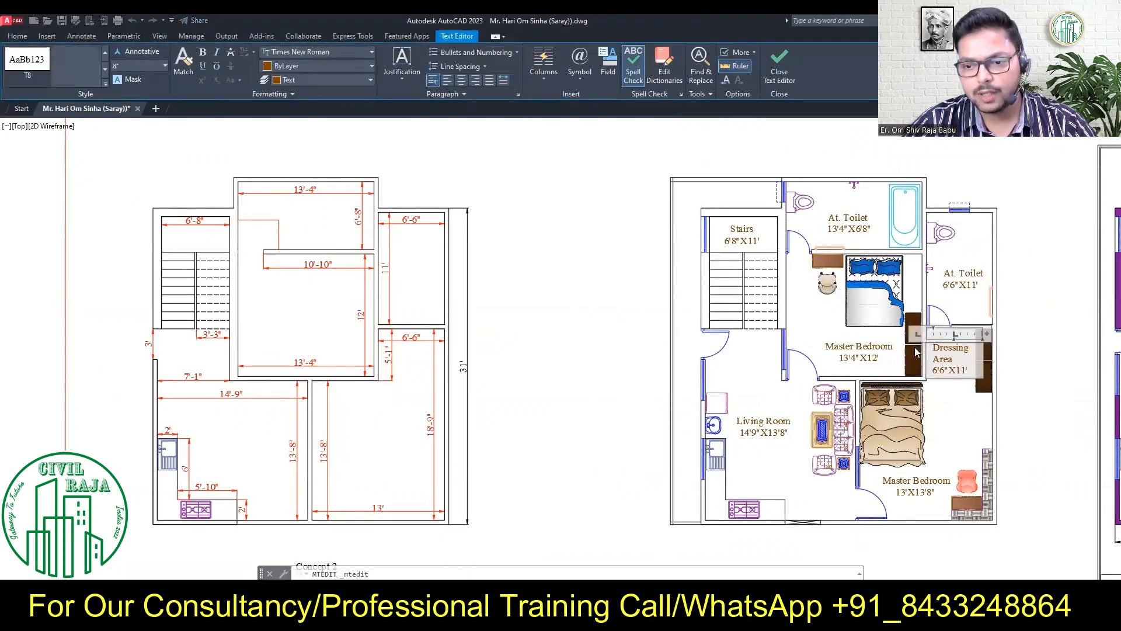
click(916, 360)
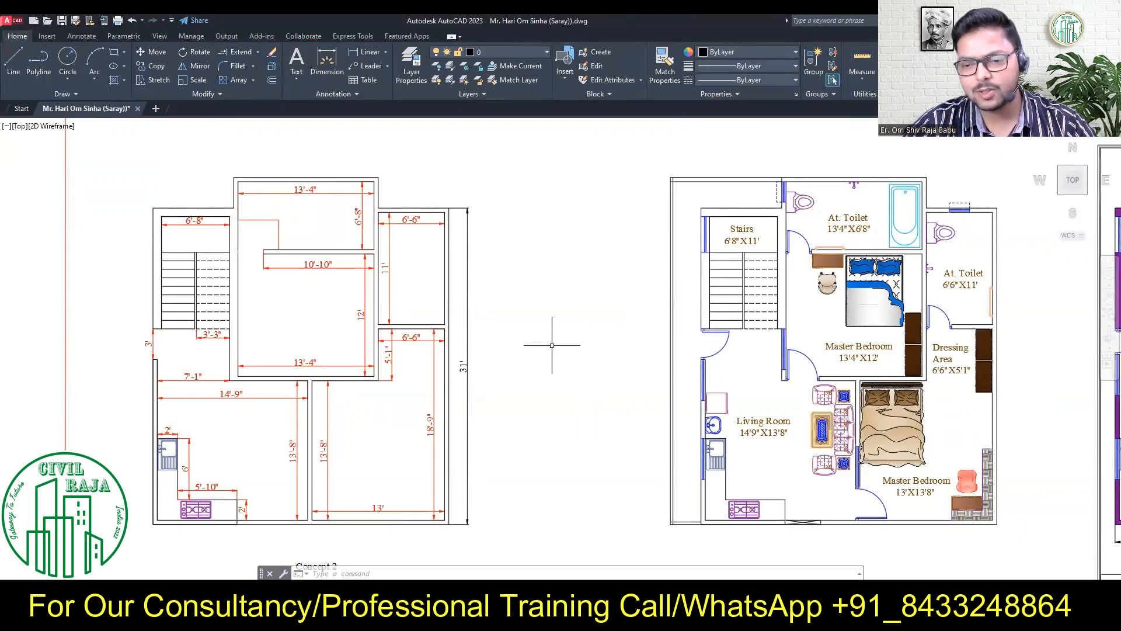
scroll(530, 333, down, 2)
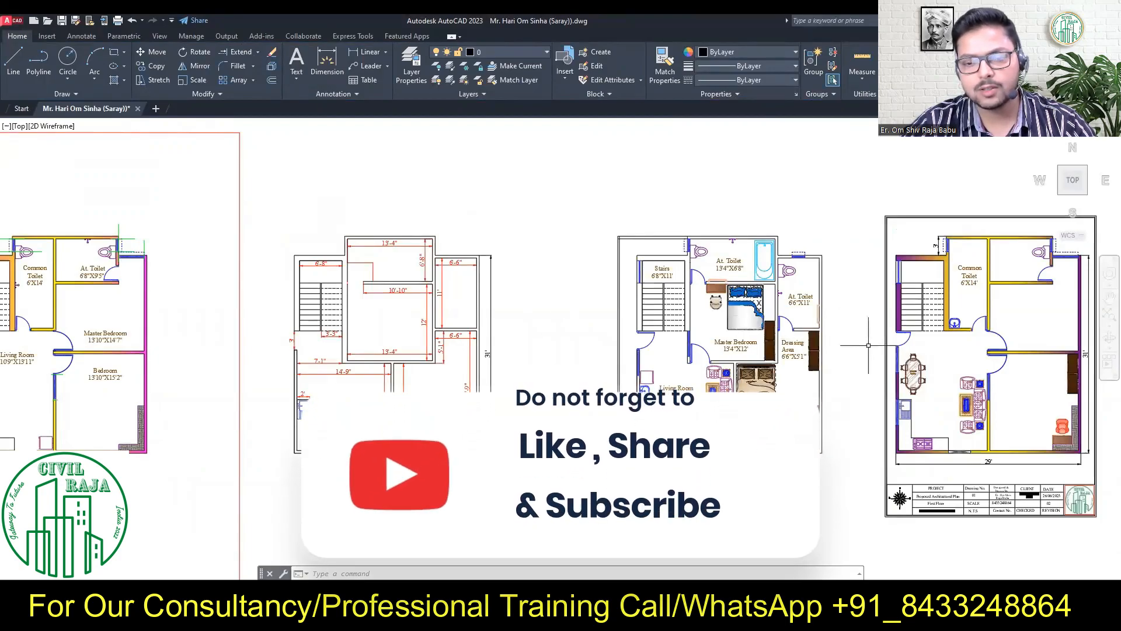
scroll(868, 346, up, 2)
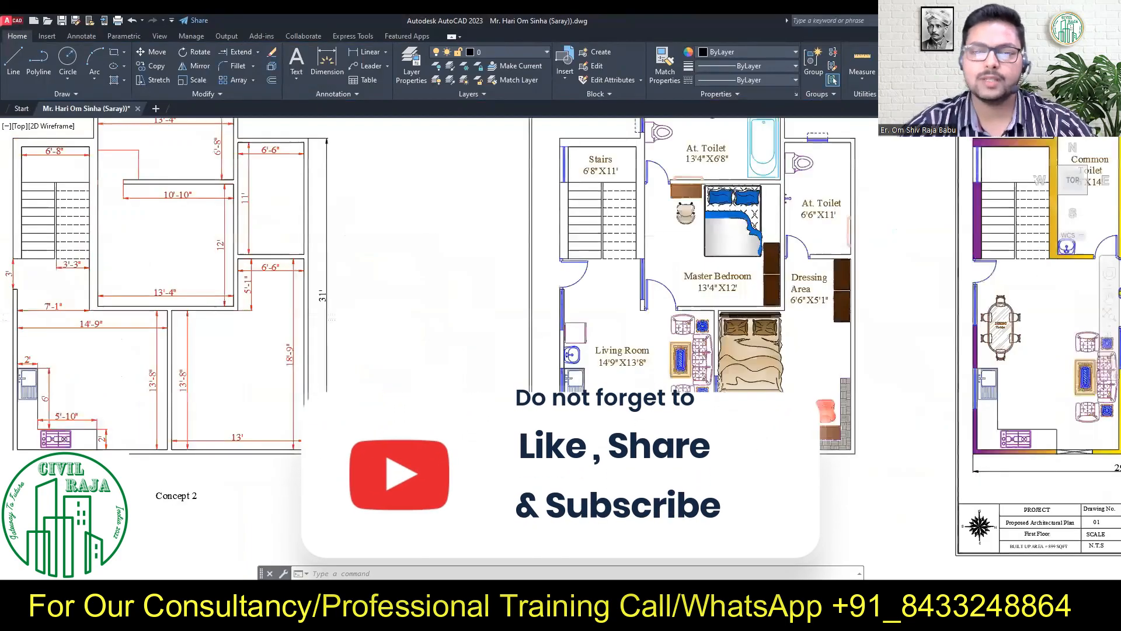
scroll(843, 412, down, 2)
middle_drag(868, 380, 845, 378)
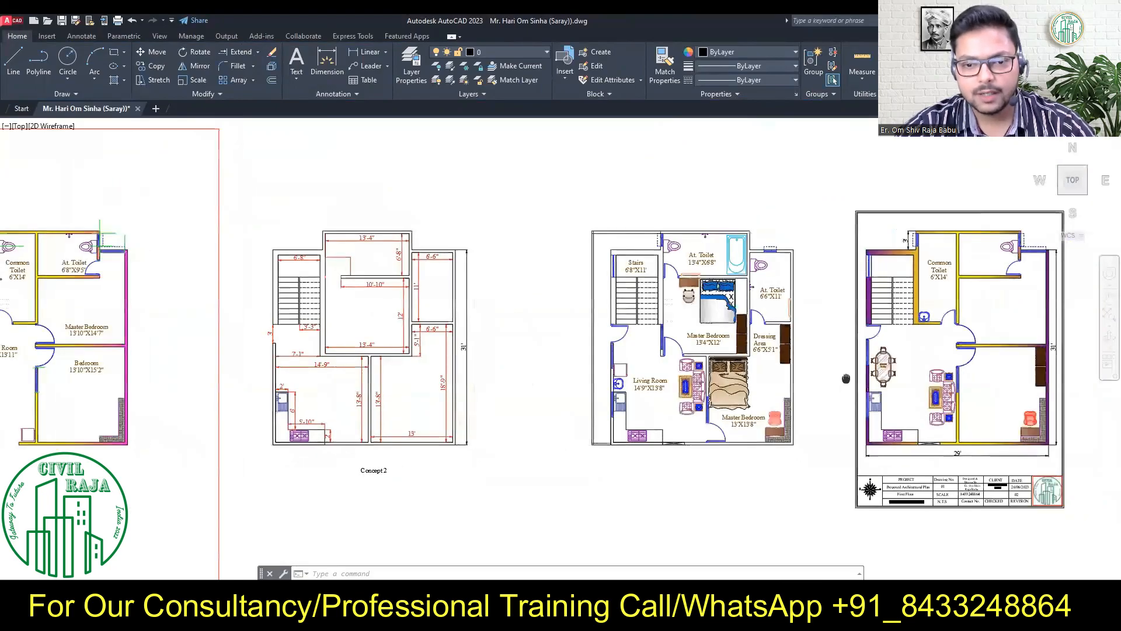
Move the labelled floor plan horizontally into the sheet frame with the title block.
key(F8)
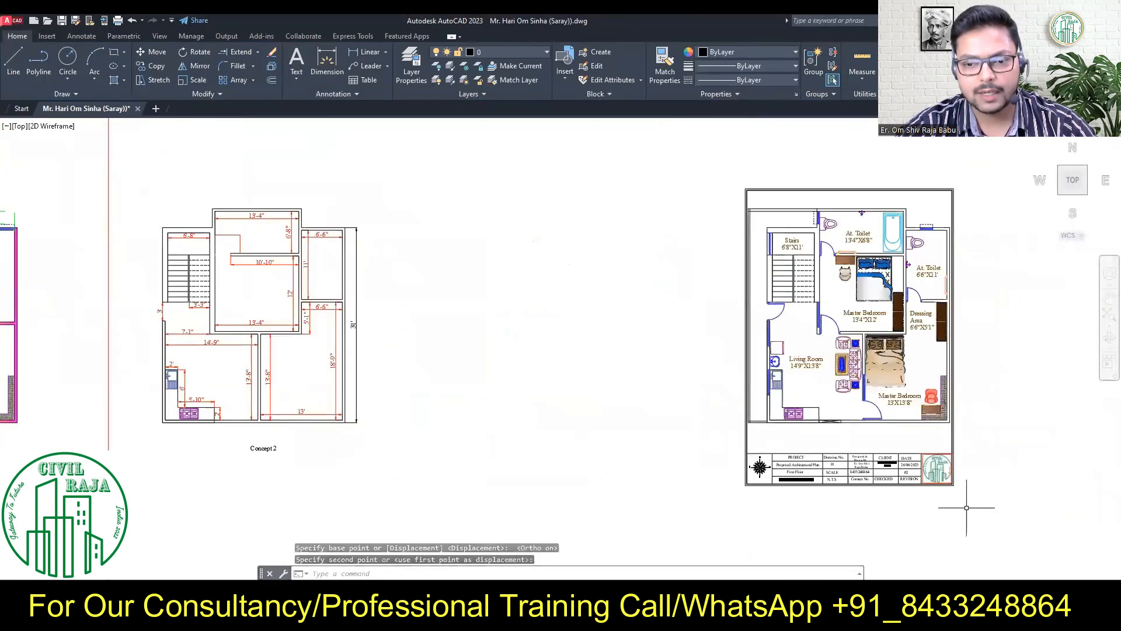
scroll(988, 275, up, 3)
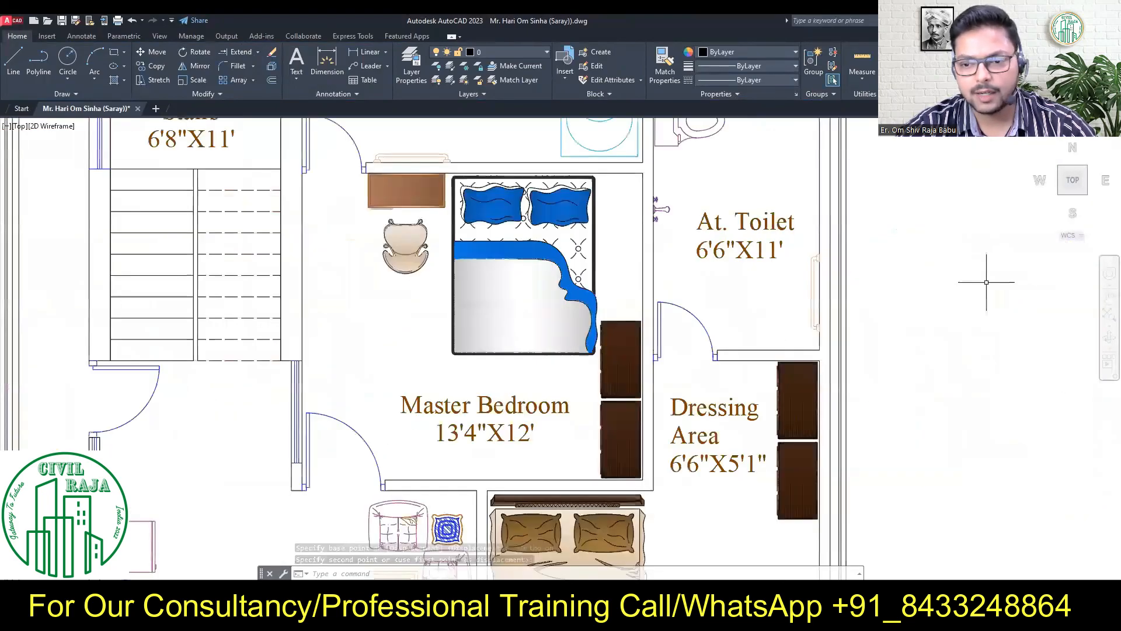
scroll(989, 275, down, 2)
Turn the Furniture layer off and back on.
click(502, 52)
click(438, 374)
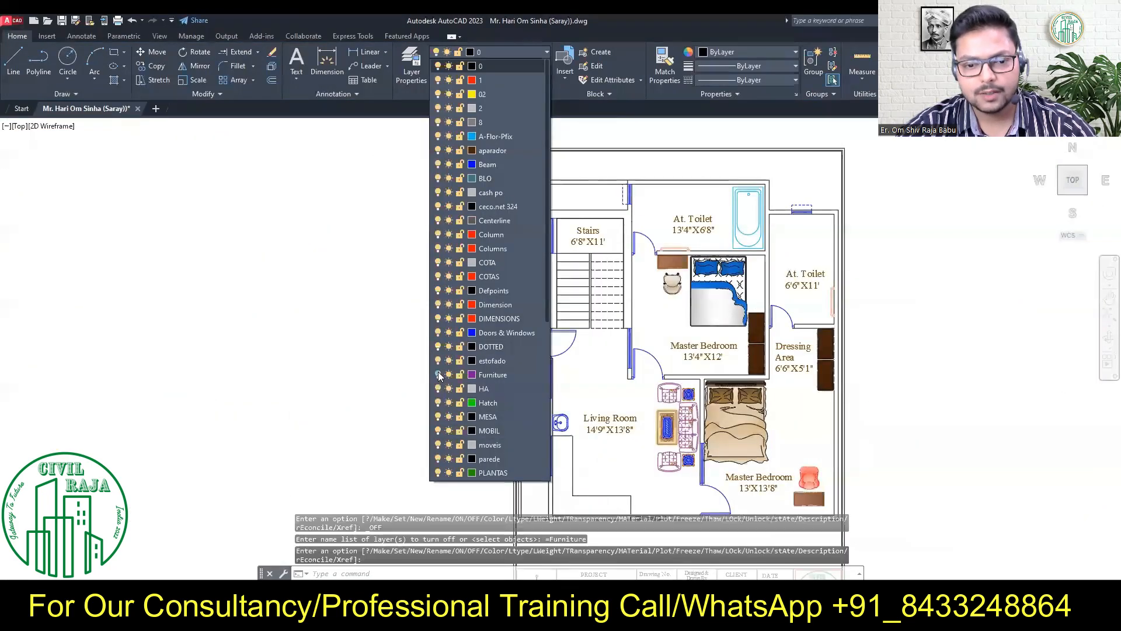
click(438, 374)
click(277, 220)
Change the number in the sheet's title block to 2 and save the drawing.
scroll(276, 220, down, 2)
scroll(467, 465, up, 4)
scroll(584, 467, up, 2)
double_click(496, 393)
text(2)
click(610, 393)
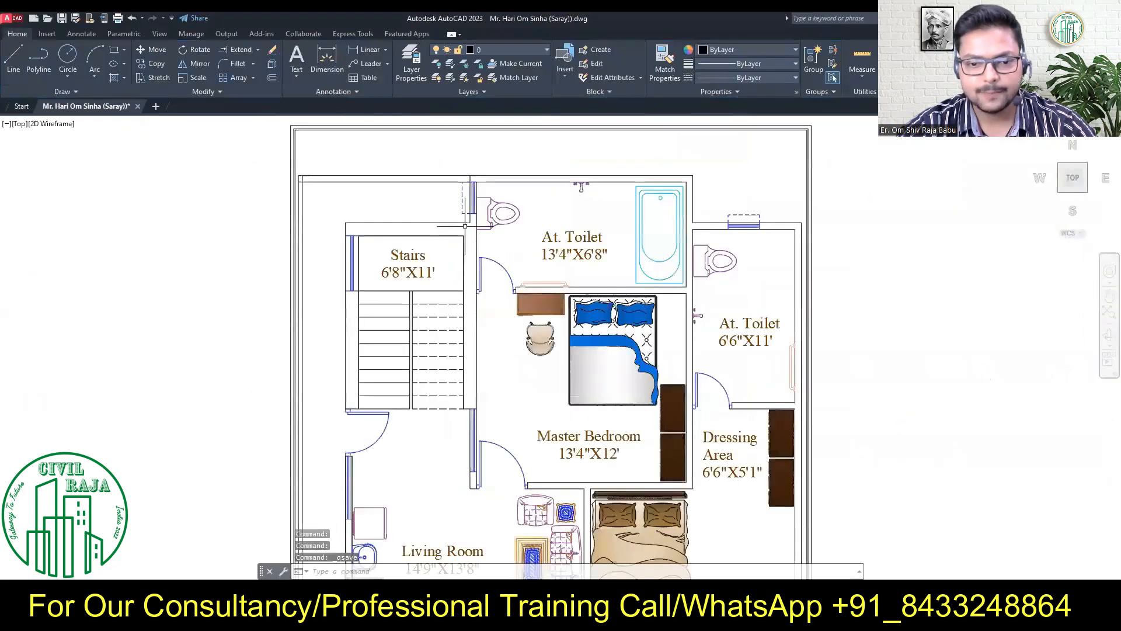
Try to fill the walls around the stairs with a blue-to-yellow gradient.
scroll(565, 211, down, 4)
click(124, 77)
click(142, 120)
scroll(505, 220, up, 4)
click(506, 219)
click(390, 338)
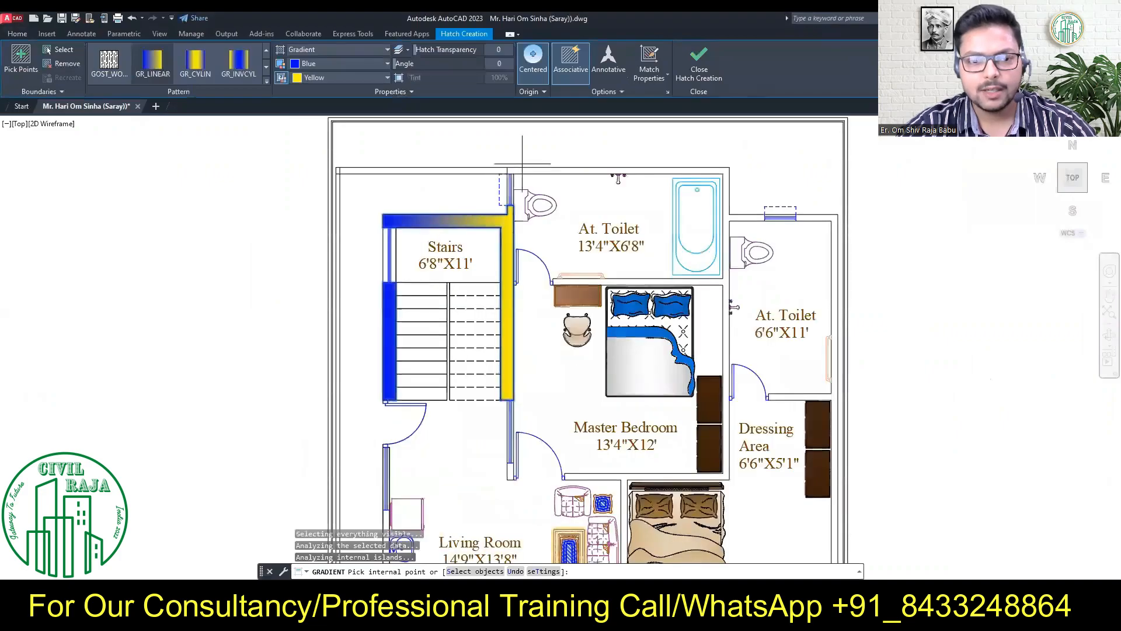
click(522, 164)
Trim the leftover lines crossing the top wall beside the upper toilet and at the plan's outer corner, and save the drawing.
key(Return)
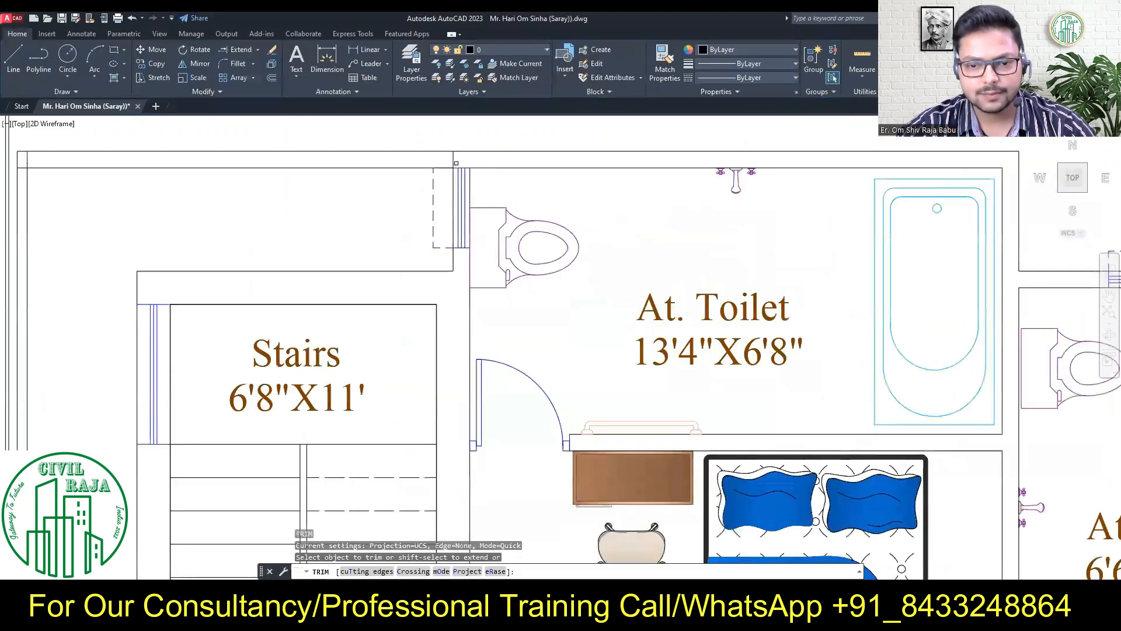
click(453, 163)
scroll(456, 163, down, 5)
scroll(324, 158, up, 9)
click(360, 197)
click(346, 218)
scroll(336, 211, down, 6)
scroll(335, 210, down, 5)
scroll(344, 352, up, 4)
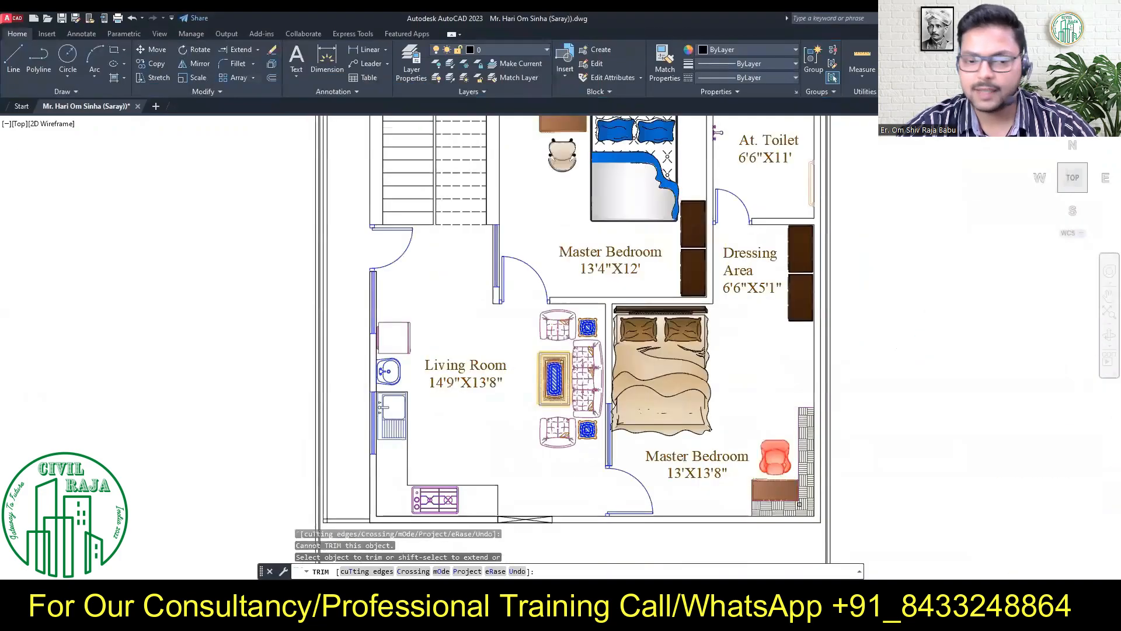
key(Escape)
scroll(620, 326, down, 2)
click(61, 18)
Begin a blue-and-yellow gradient fill for the walls of the plan.
scroll(662, 136, up, 4)
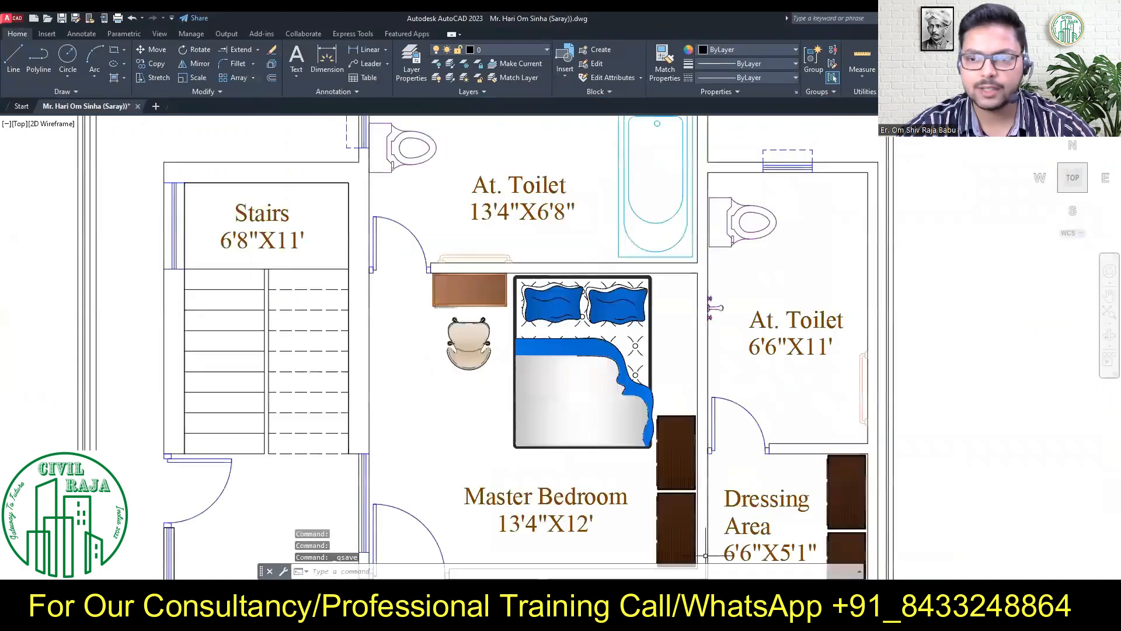
scroll(568, 289, down, 4)
click(113, 77)
scroll(423, 204, up, 4)
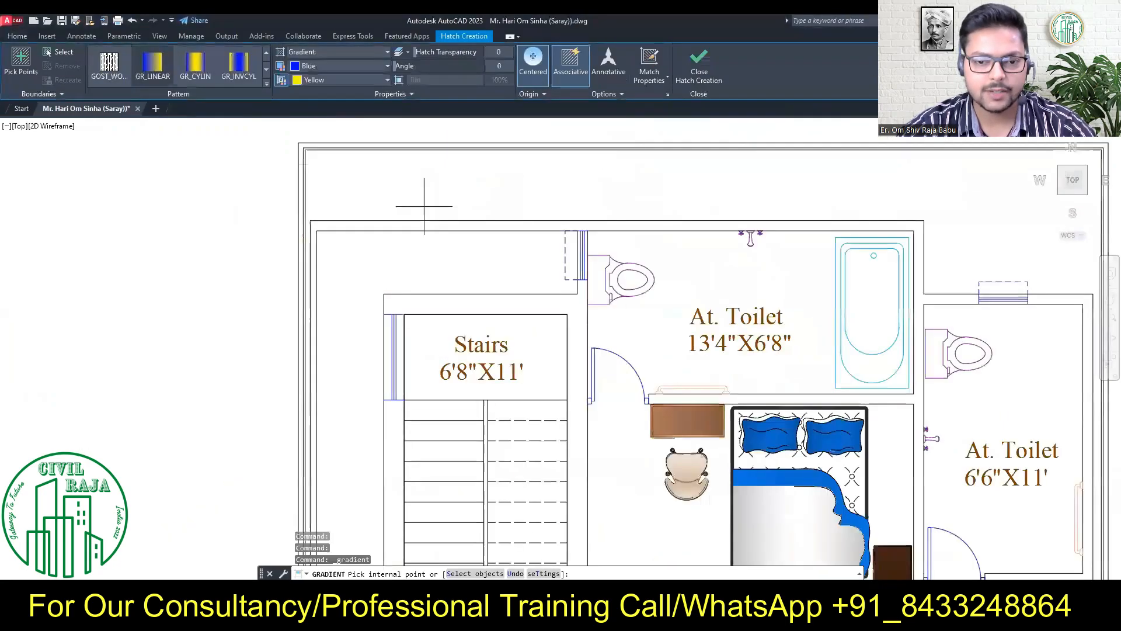